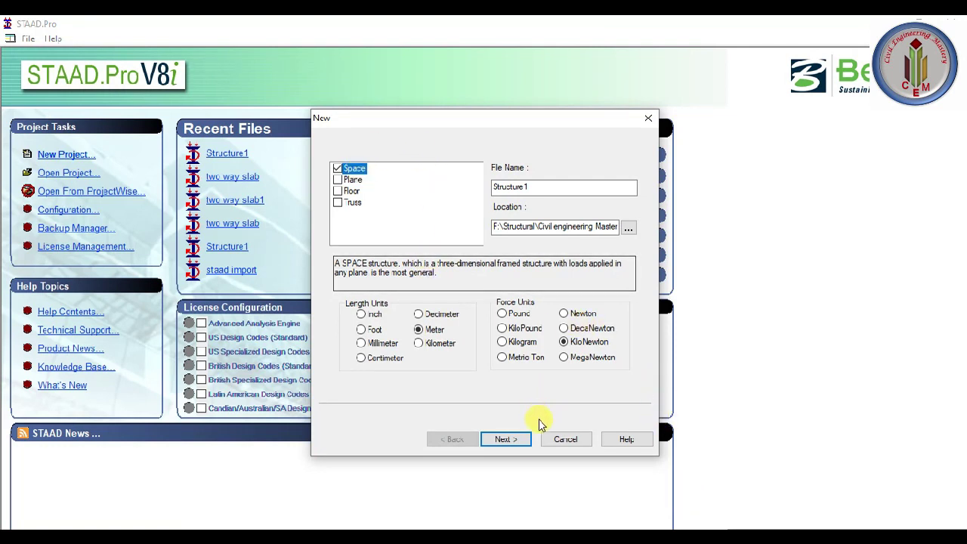
Create the new Space structure with meter and kilonewton units, starting with Add Beam
{"action": "left_click", "coordinate": [518, 441]}
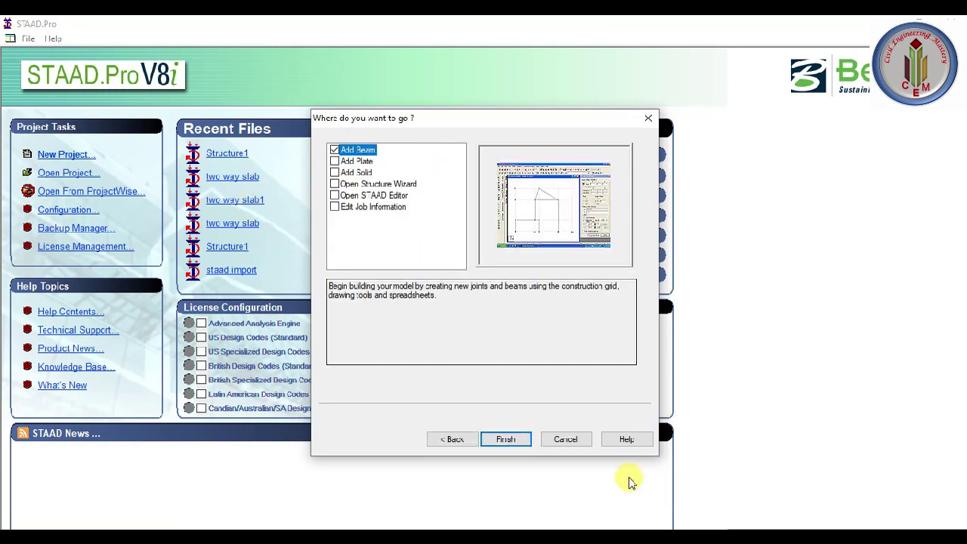
{"action": "left_click", "coordinate": [455, 440]}
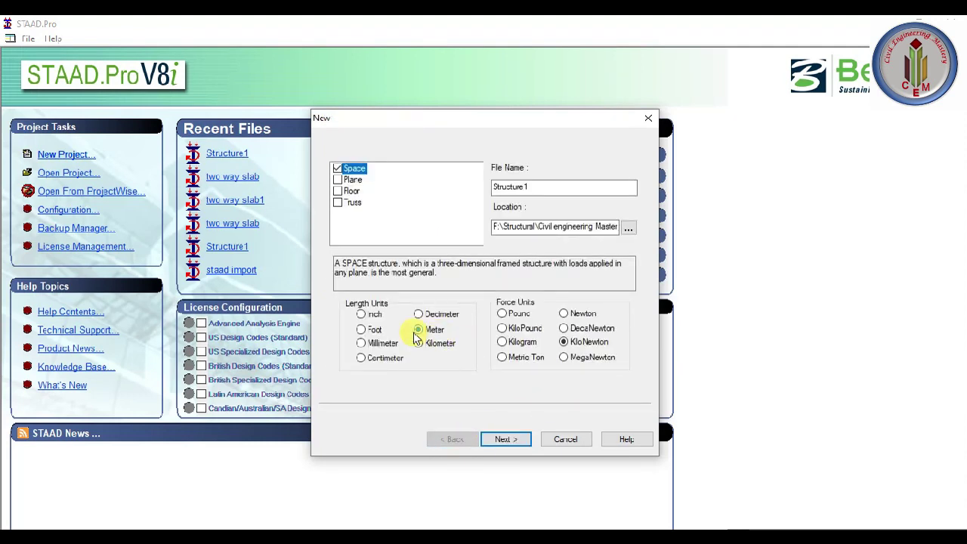
{"action": "left_click", "coordinate": [517, 439]}
{"action": "left_click", "coordinate": [521, 441]}
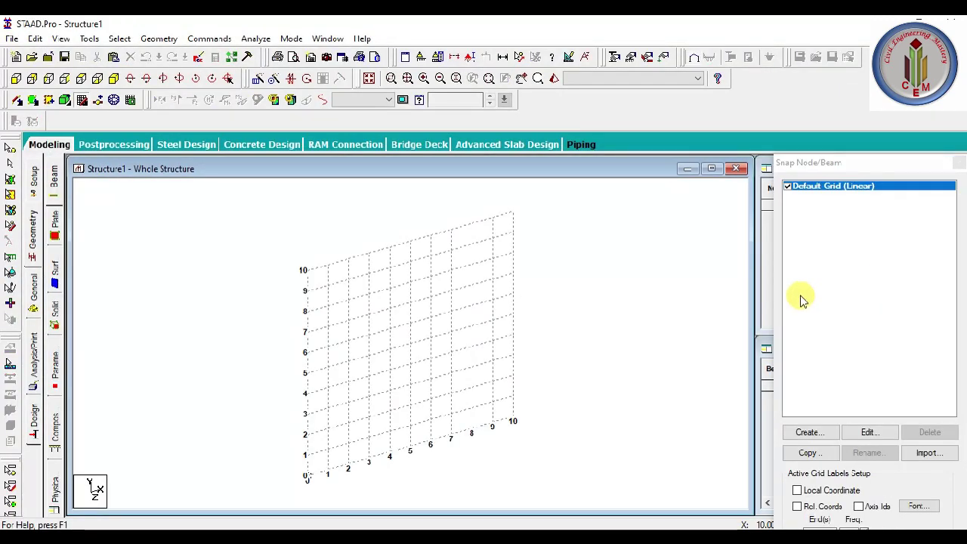
Place a node at the grid origin, close the snap grid, and maximize the Whole Structure view
{"action": "left_click", "coordinate": [307, 476]}
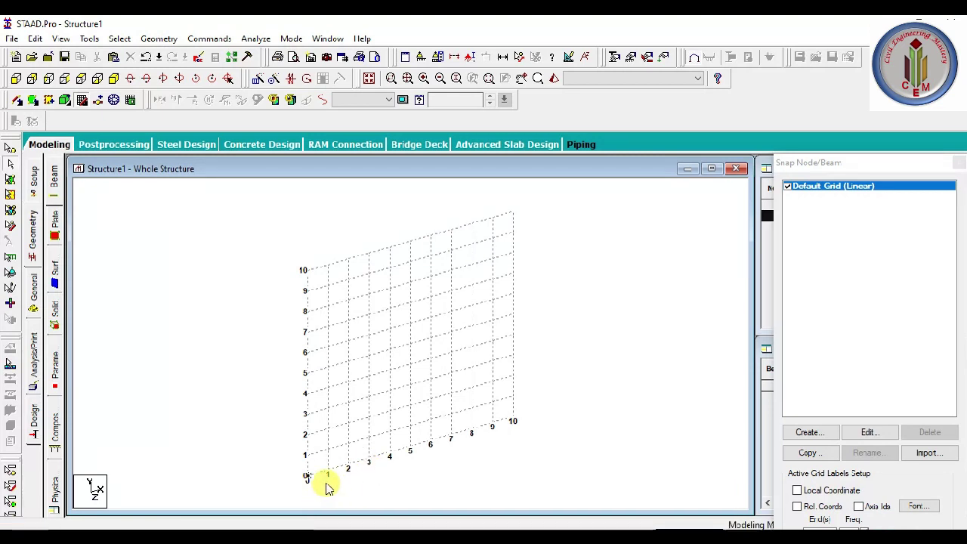
{"action": "left_click", "coordinate": [957, 162]}
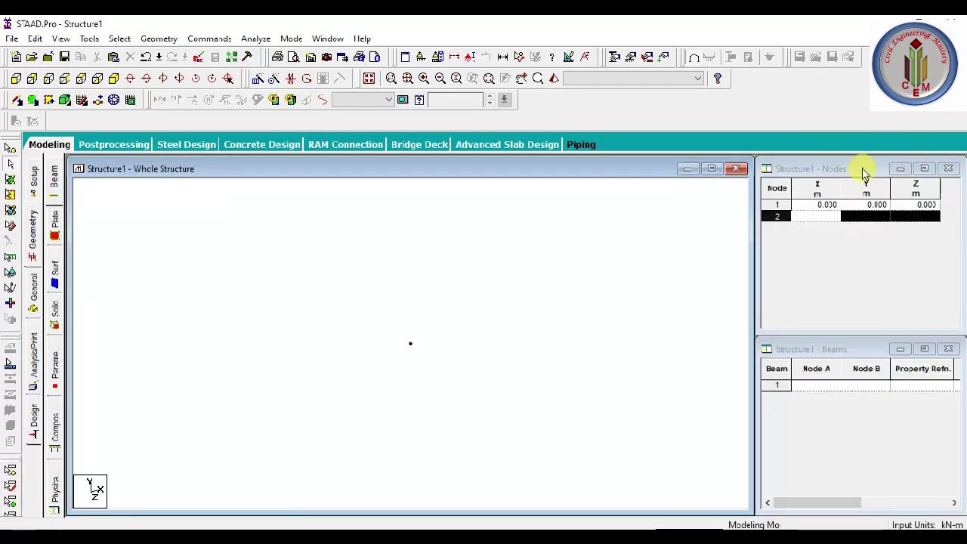
{"action": "left_click", "coordinate": [712, 169]}
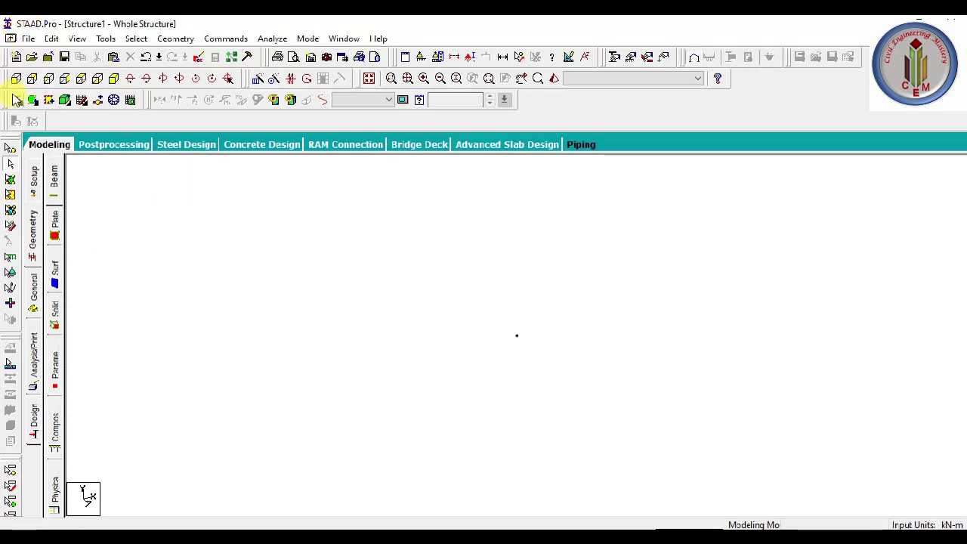
Copy the origin node 3.3 m along X
{"action": "left_click", "coordinate": [9, 149]}
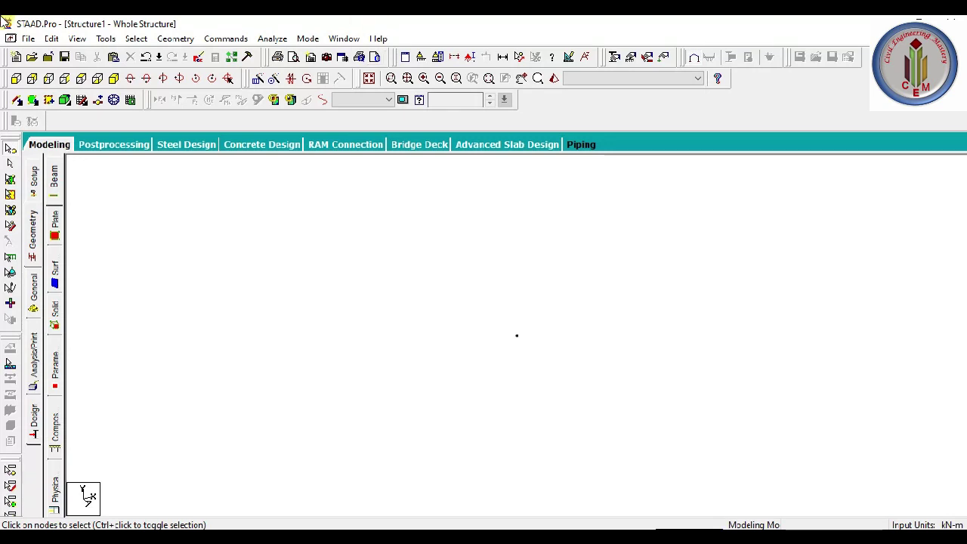
{"action": "left_click_drag", "start_coordinate": [486, 295], "coordinate": [672, 452]}
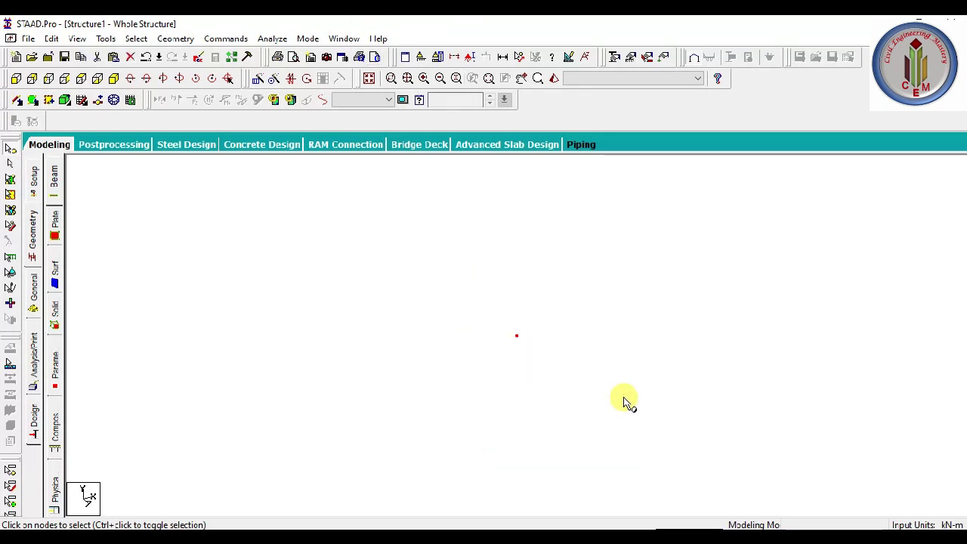
{"action": "key", "text": "ctrl+v"}
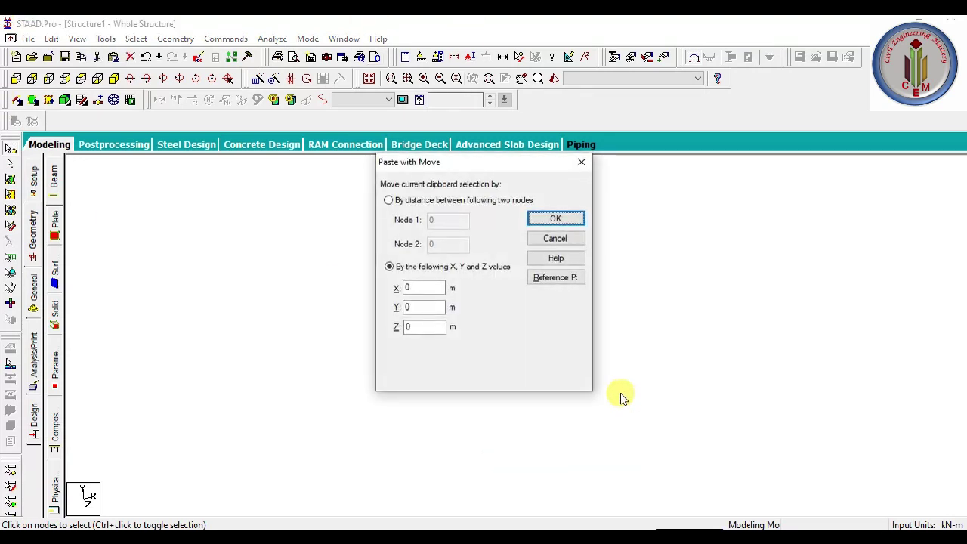
{"action": "double_click", "coordinate": [421, 291]}
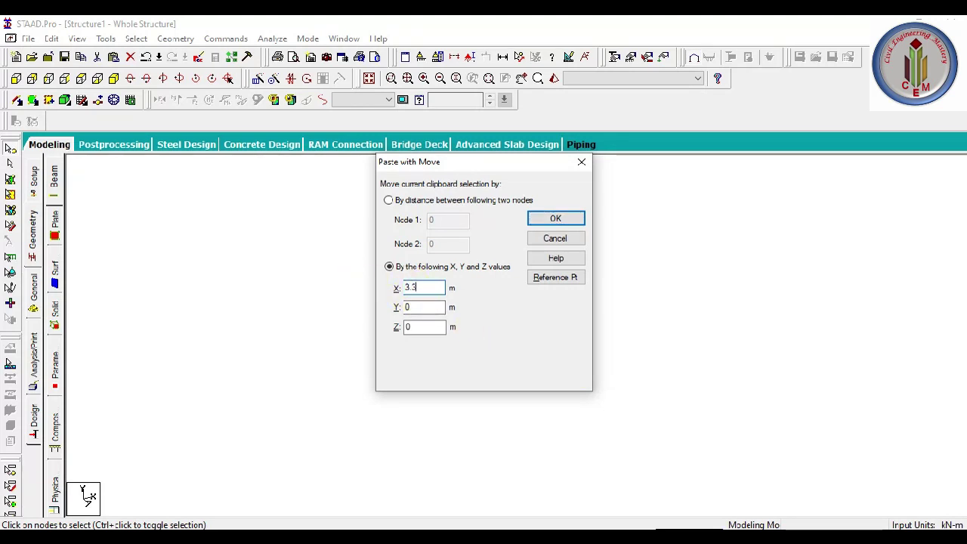
{"action": "left_click", "coordinate": [552, 218]}
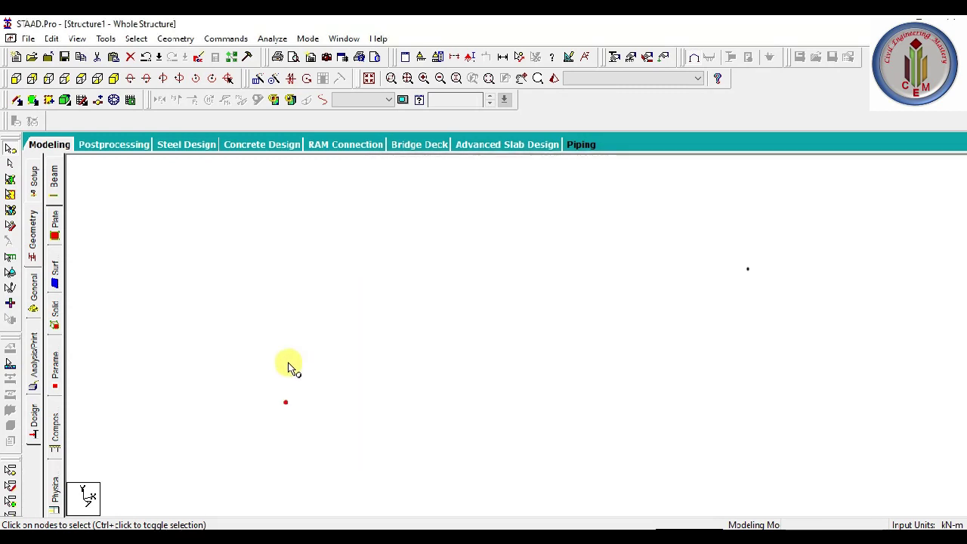
Paste another copy of the origin node offset 4.4 m along Z
{"action": "key", "text": "ctrl+v"}
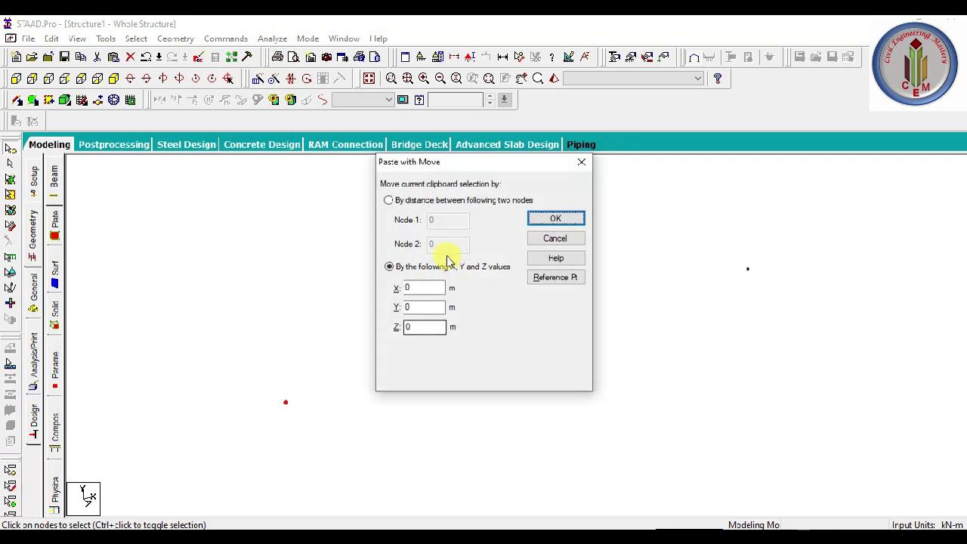
{"action": "left_click", "coordinate": [417, 327]}
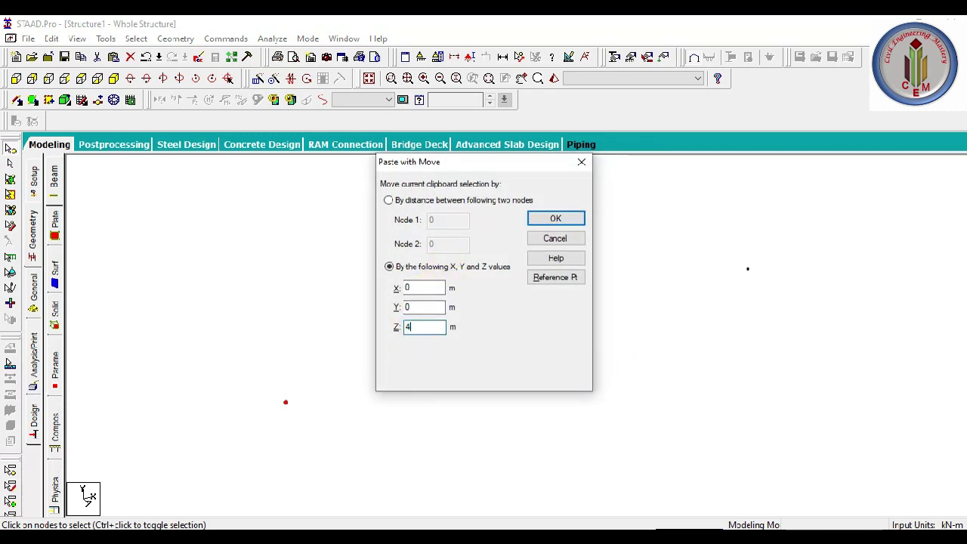
{"action": "type", "text": "4.4"}
{"action": "key", "text": "Return"}
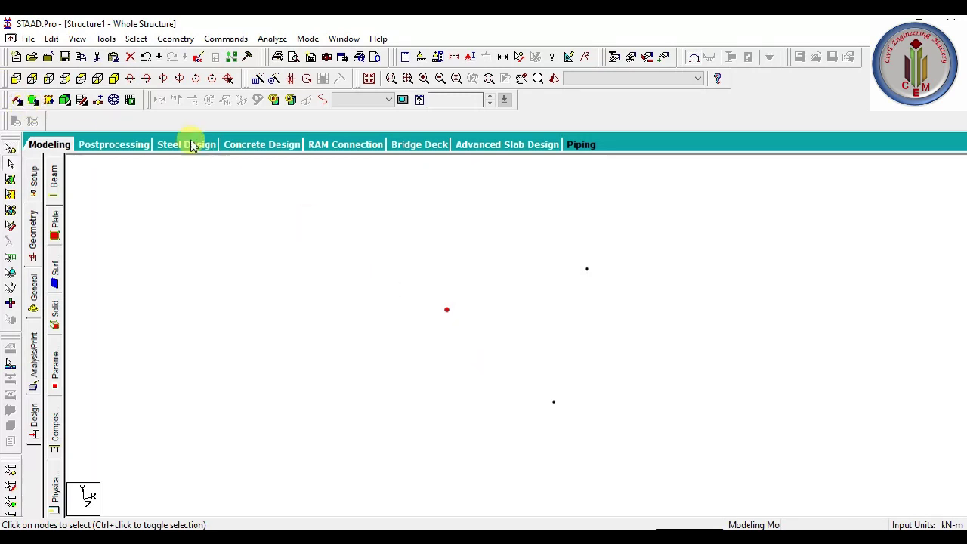
Draw two beams from the origin node, one to the Z-offset node and one to the X-offset node
{"action": "left_click", "coordinate": [15, 106]}
{"action": "left_click_drag", "start_coordinate": [446, 310], "coordinate": [553, 402]}
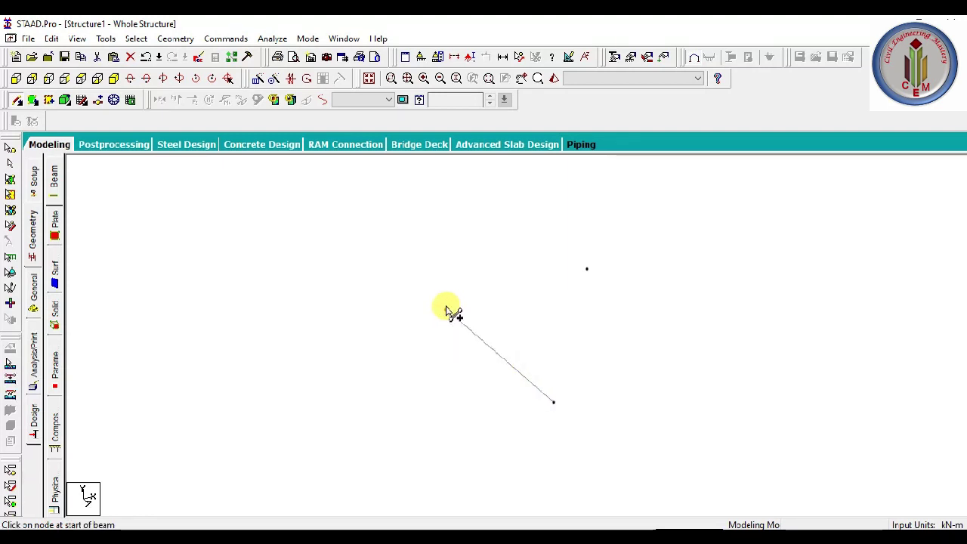
{"action": "left_click_drag", "start_coordinate": [446, 310], "coordinate": [587, 272]}
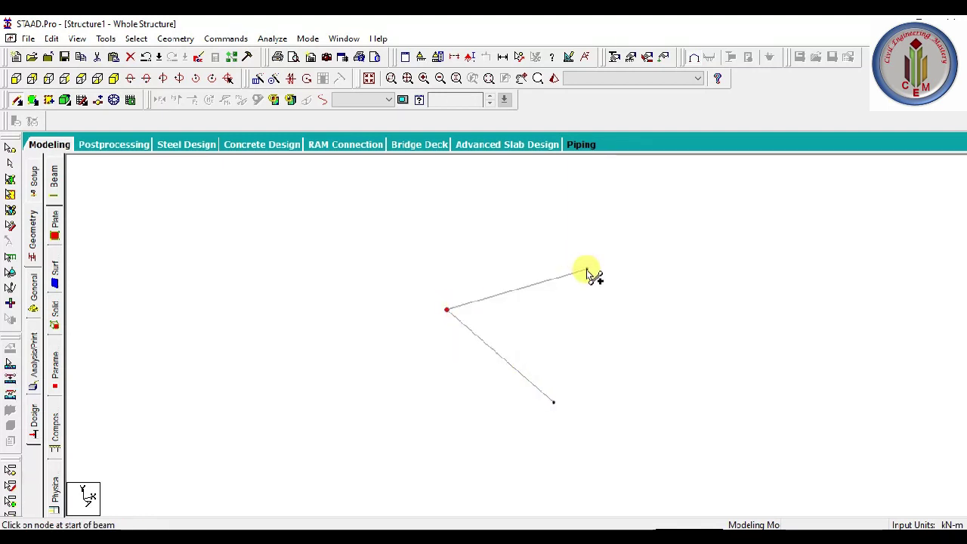
Copy the Z-direction beam 3.3 m along X so it starts at the X-offset node
{"action": "left_click", "coordinate": [490, 347]}
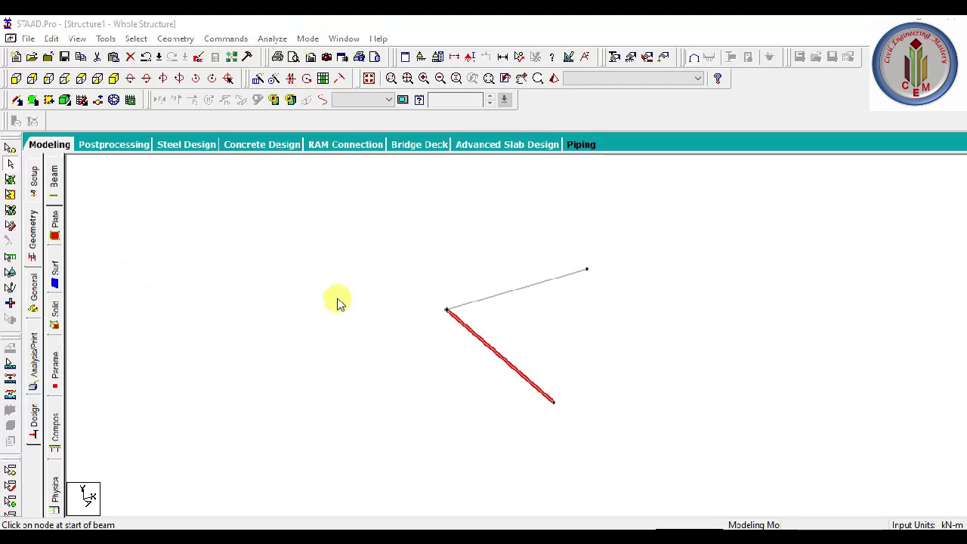
{"action": "key", "text": "ctrl+v"}
{"action": "double_click", "coordinate": [408, 287]}
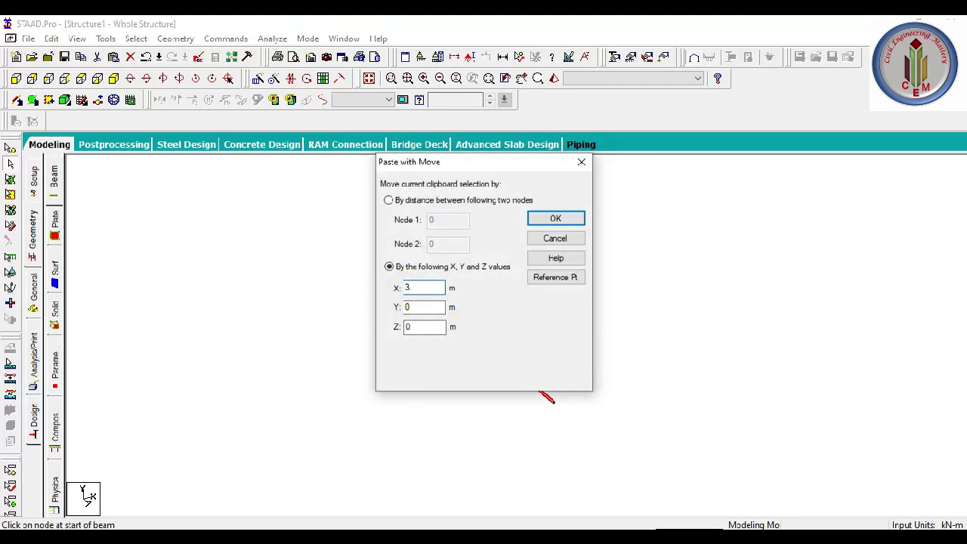
{"action": "key", "text": "Return"}
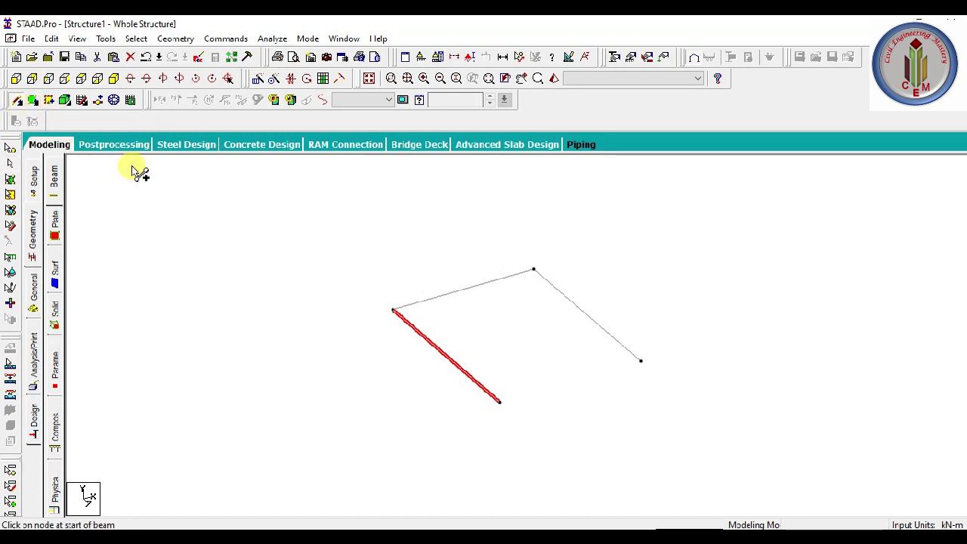
Close the rectangular frame with a beam between the free ends of the two Z-direction beams
{"action": "left_click_drag", "start_coordinate": [501, 404], "coordinate": [641, 362]}
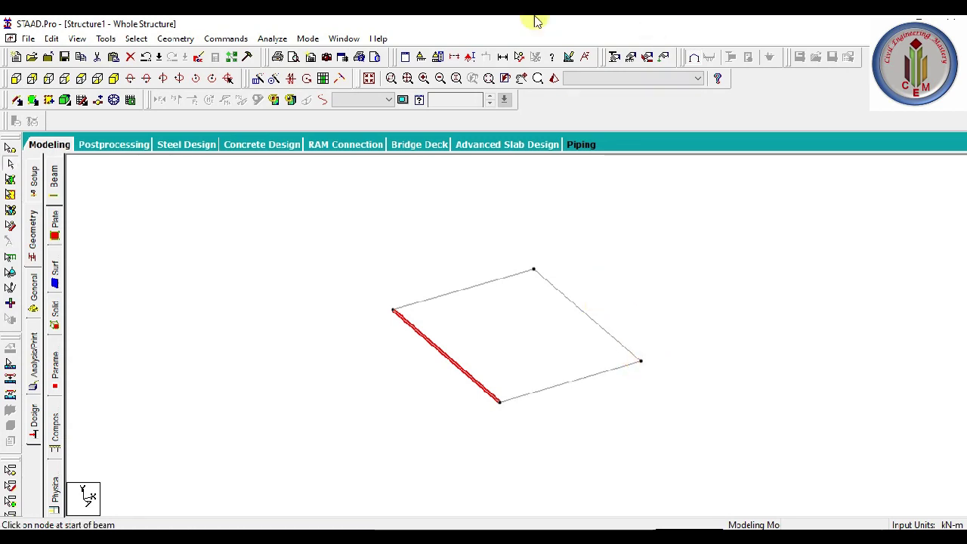
{"action": "left_click", "coordinate": [518, 57]}
{"action": "key", "text": "Escape"}
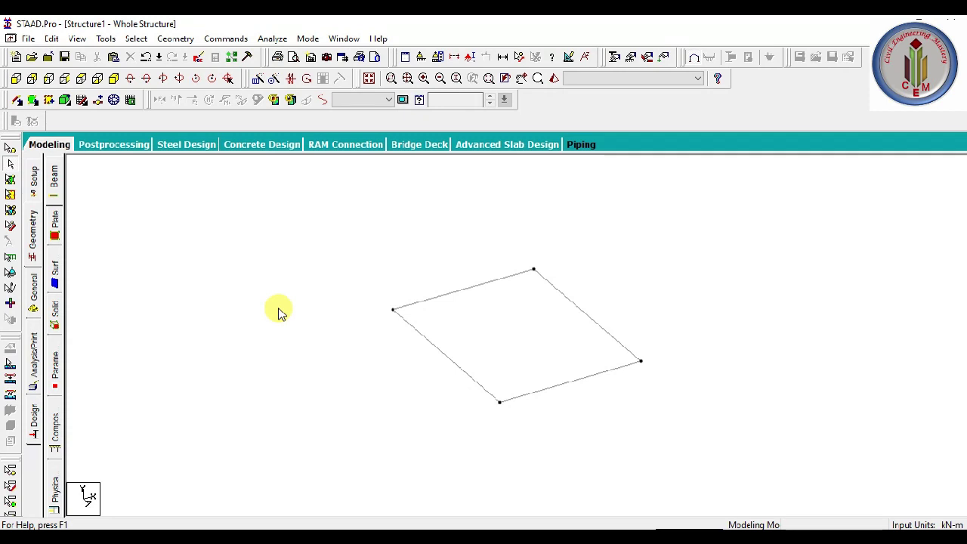
Create a four-node plate across the four corner nodes of the rectangular beam frame
{"action": "left_click", "coordinate": [33, 100]}
{"action": "left_click", "coordinate": [393, 310]}
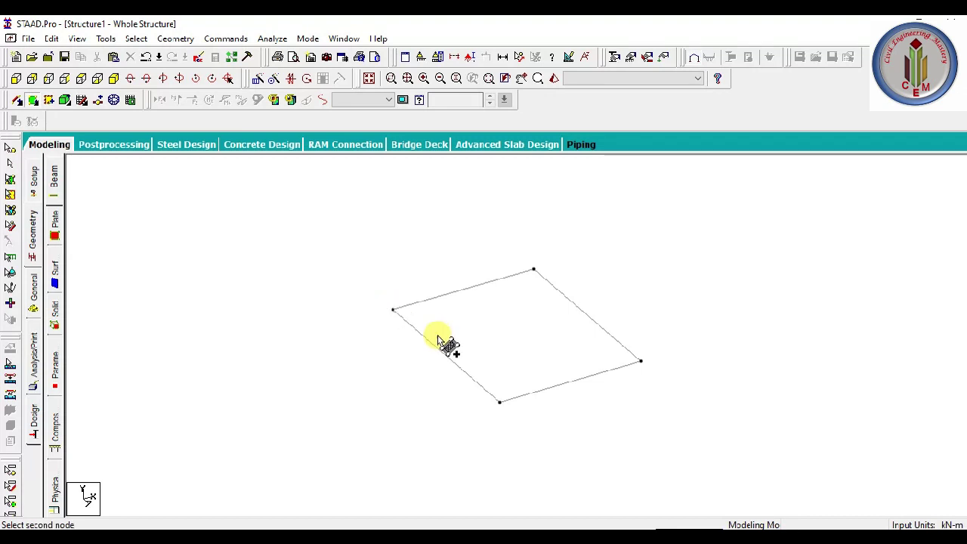
{"action": "left_click", "coordinate": [499, 402]}
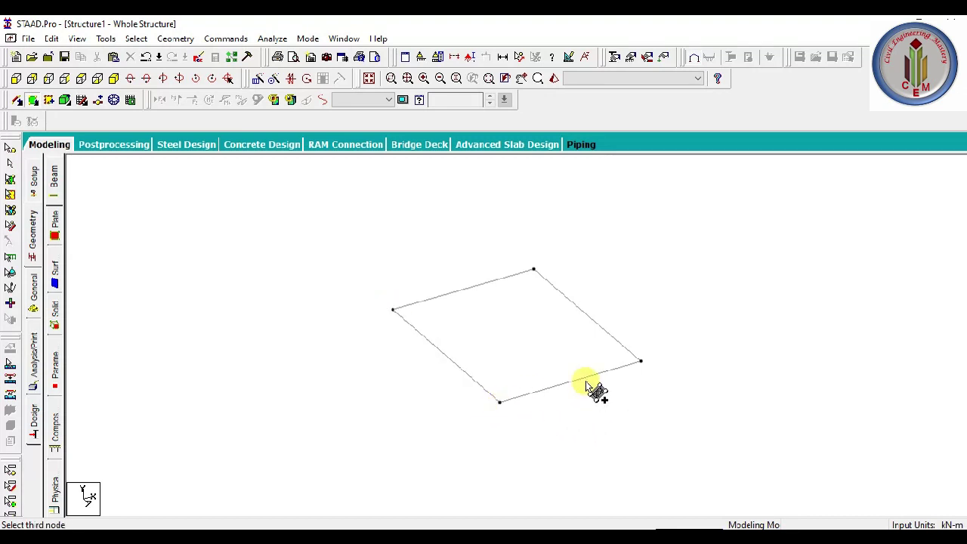
{"action": "left_click", "coordinate": [641, 361]}
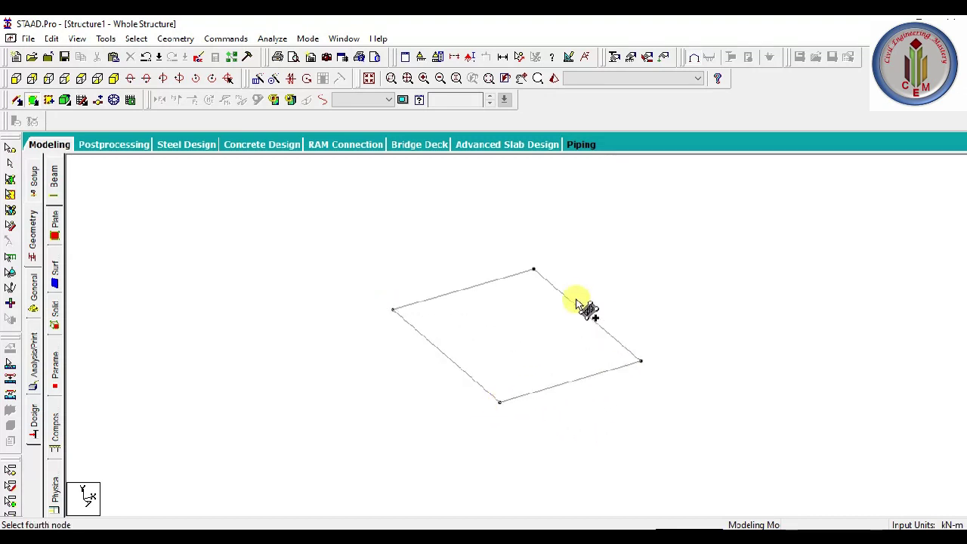
{"action": "left_click", "coordinate": [533, 270]}
{"action": "middle_click_drag", "start_coordinate": [568, 388], "coordinate": [456, 405]}
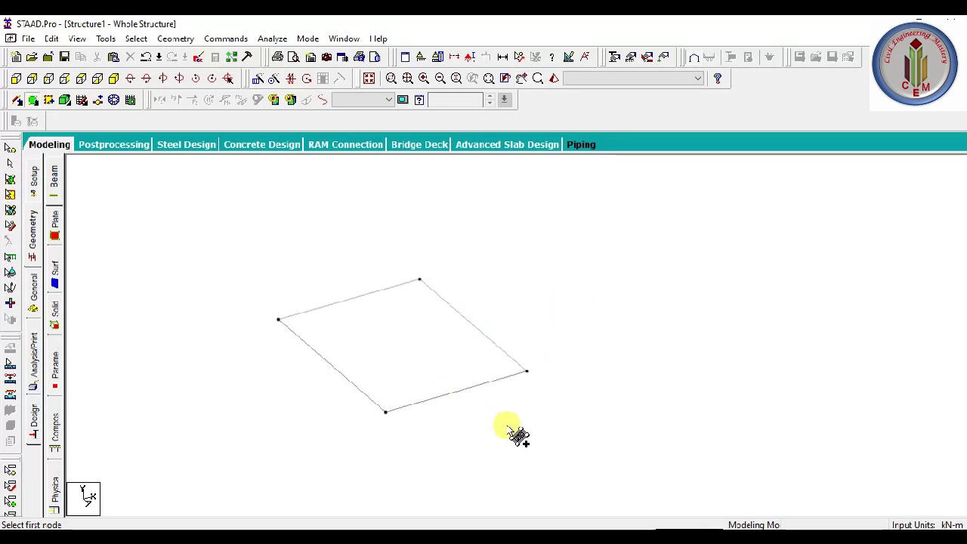
{"action": "key", "text": "Escape"}
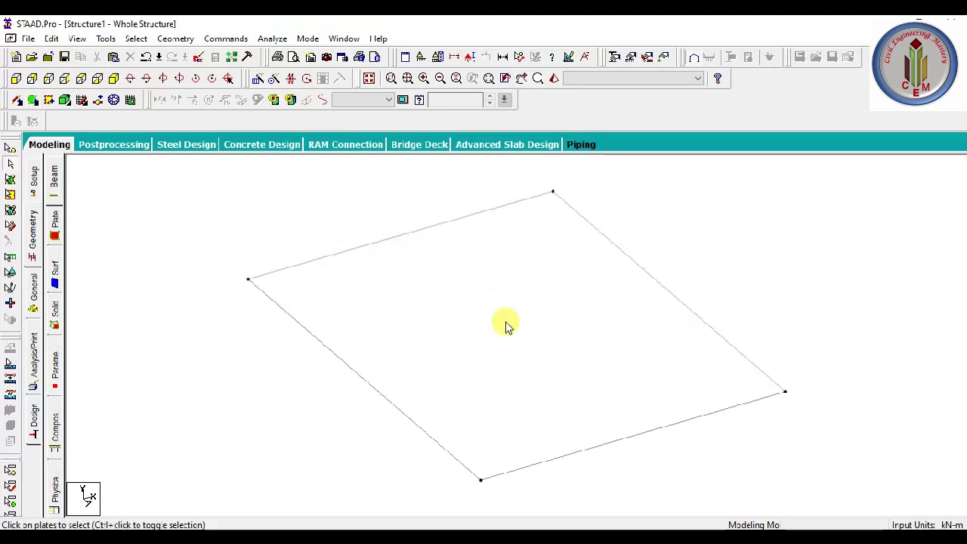
Define a rectangular concrete member section with YD 0.45 m and ZD 0.2 m
{"action": "left_click", "coordinate": [221, 39]}
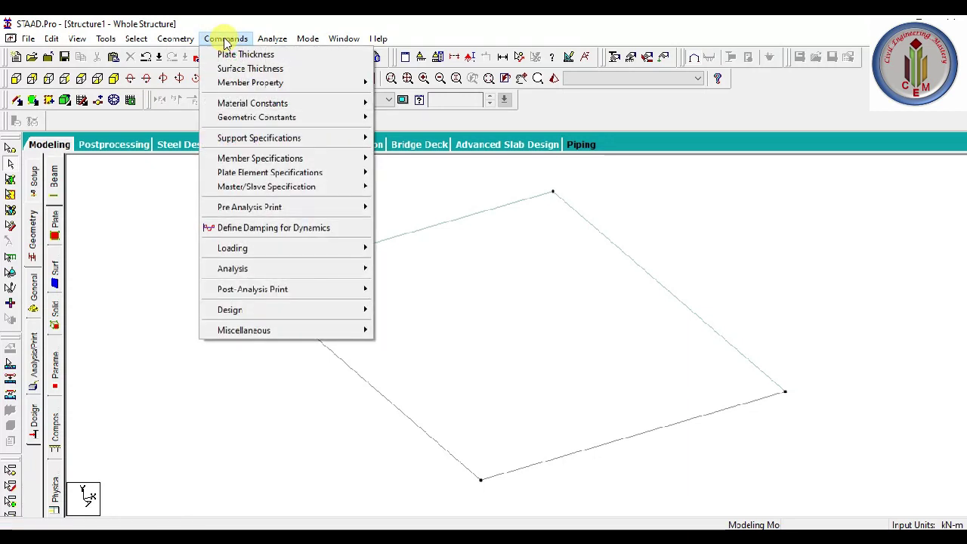
{"action": "mouse_move", "coordinate": [350, 85]}
{"action": "left_click", "coordinate": [392, 84]}
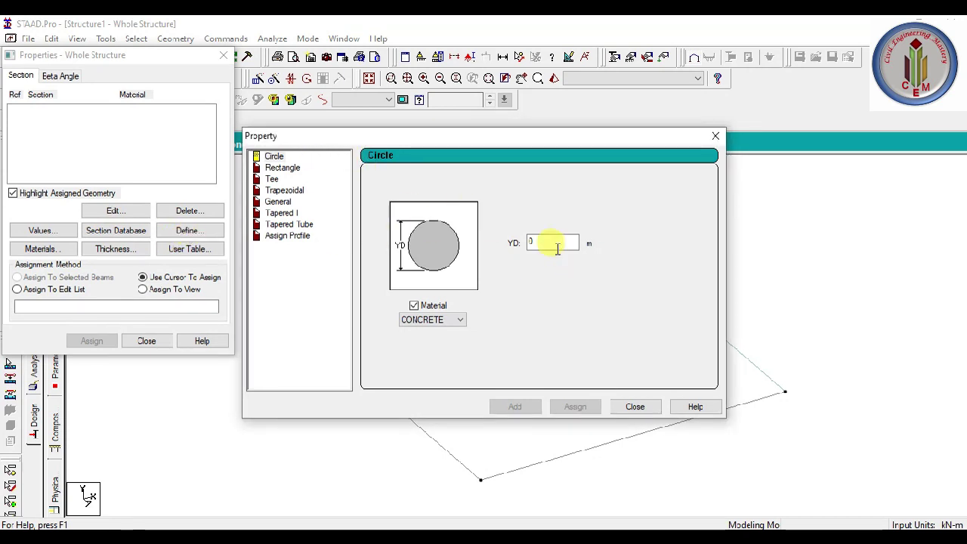
{"action": "left_click", "coordinate": [285, 168]}
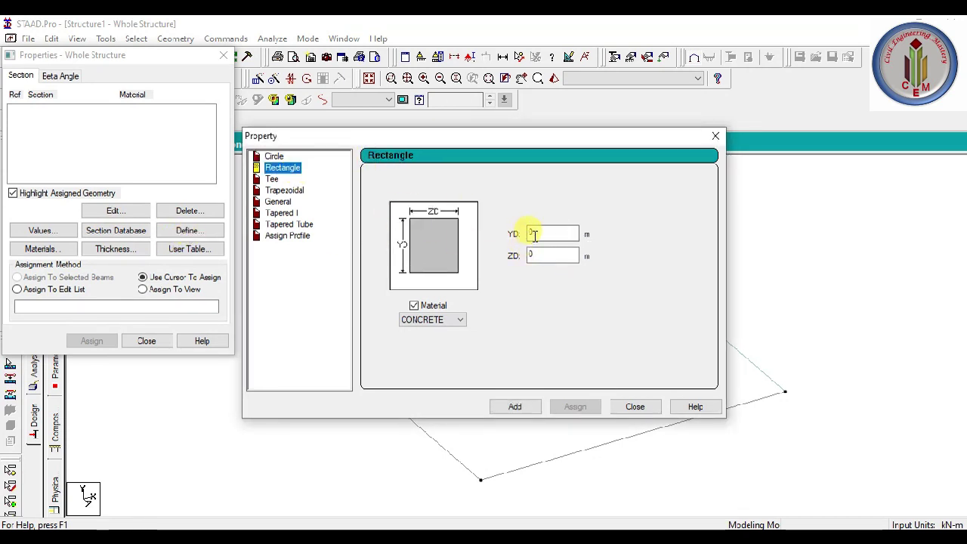
{"action": "type", "text": "0.2"}
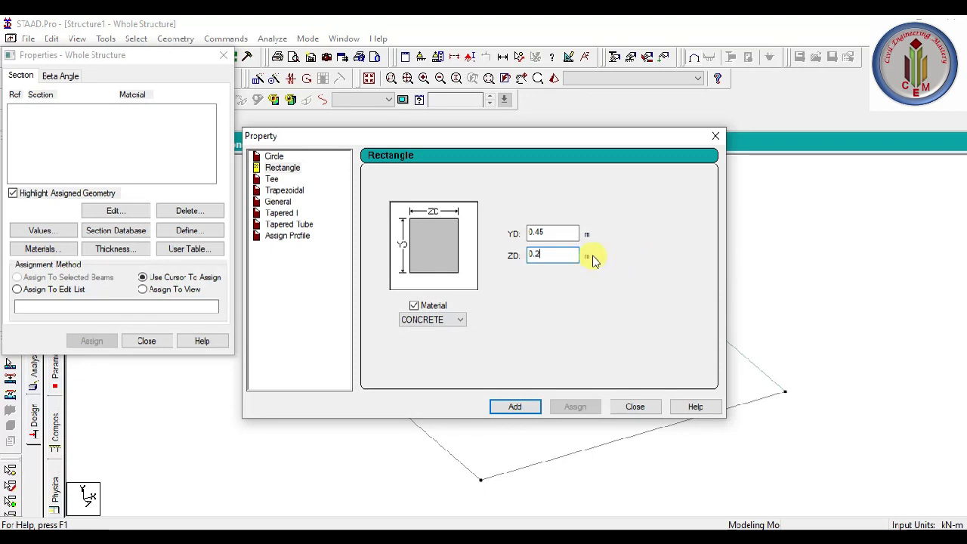
{"action": "left_click", "coordinate": [518, 408]}
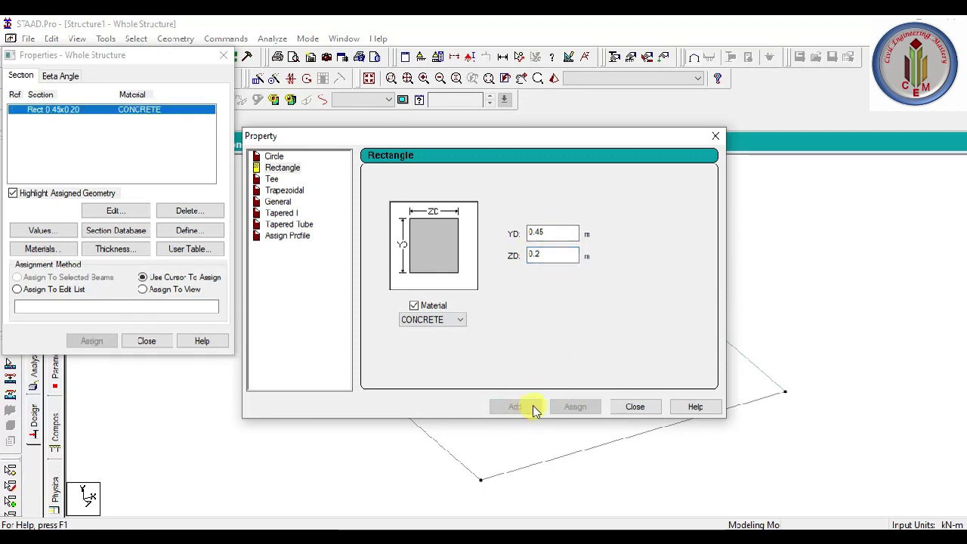
{"action": "left_click", "coordinate": [633, 407]}
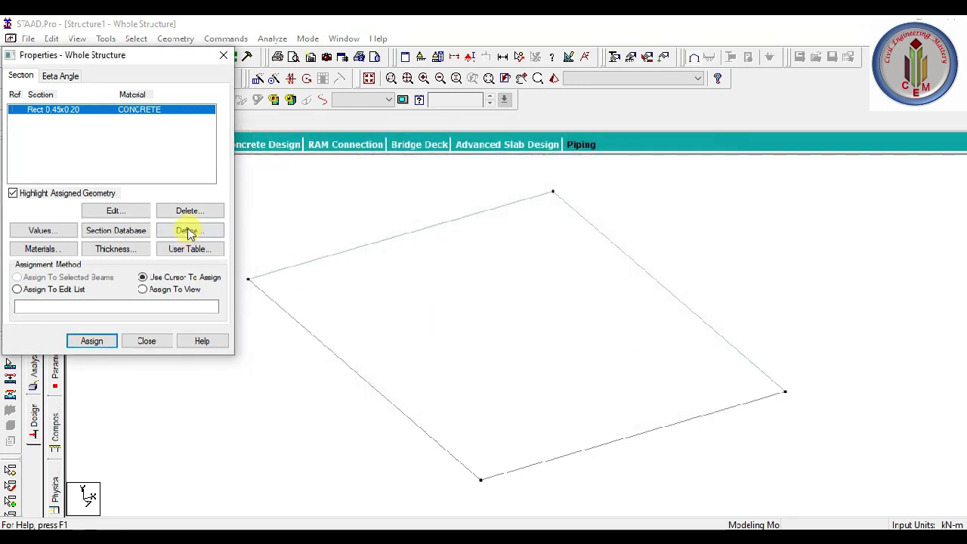
Define a concrete plate element thickness of 0.1 m at all four nodes
{"action": "left_click", "coordinate": [129, 249]}
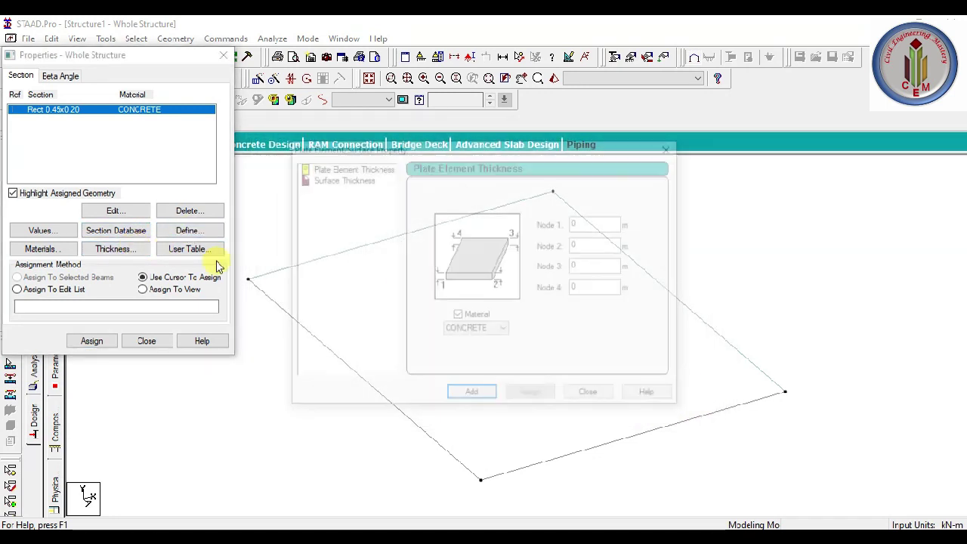
{"action": "double_click", "coordinate": [586, 222]}
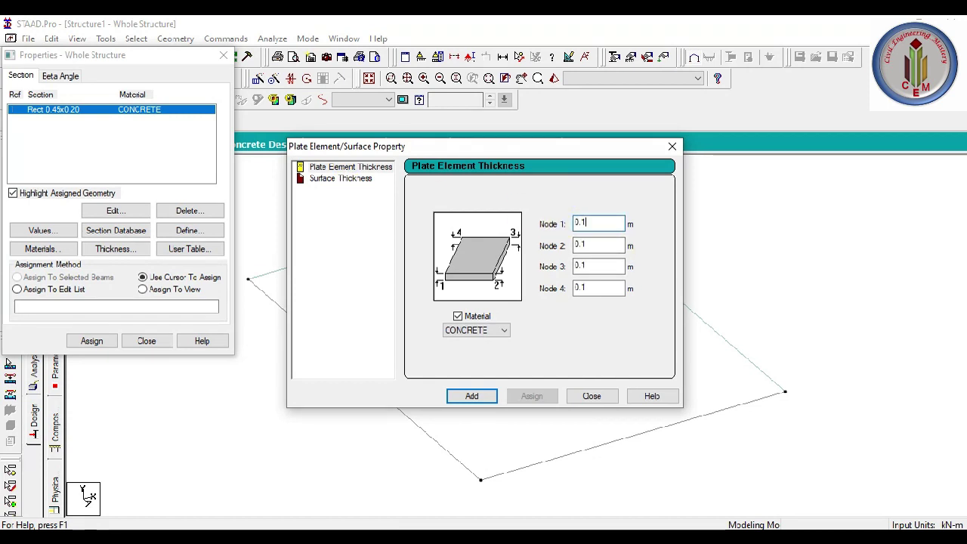
{"action": "left_click", "coordinate": [470, 395]}
{"action": "left_click", "coordinate": [597, 395]}
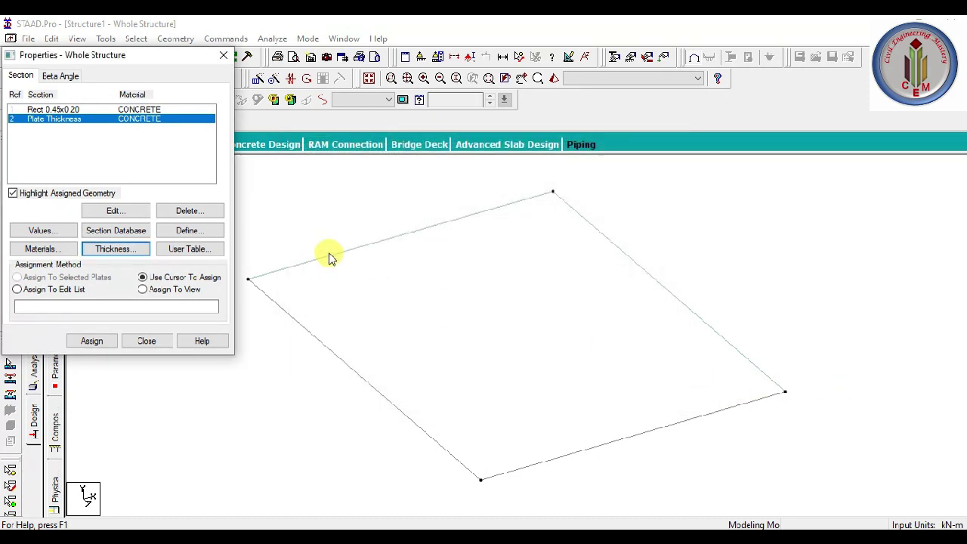
Assign the concrete Rect 0.45x0.20 section to all four perimeter beams
{"action": "left_click", "coordinate": [355, 248]}
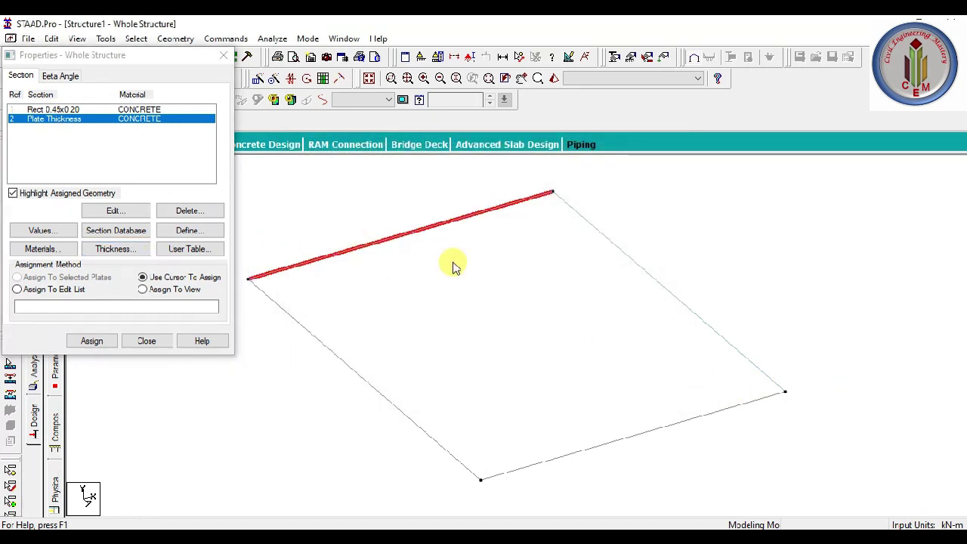
{"action": "left_click", "coordinate": [618, 246]}
{"action": "left_click", "coordinate": [53, 109]}
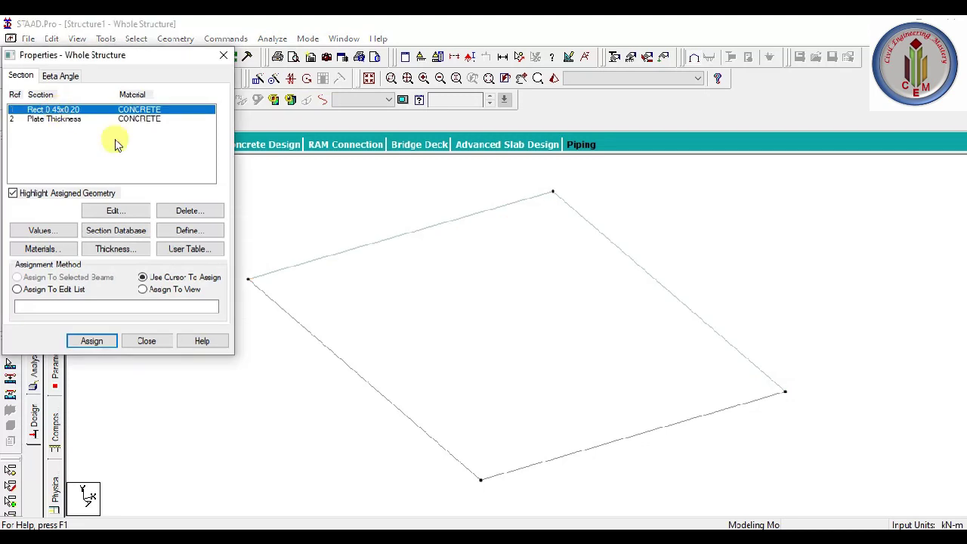
{"action": "left_click", "coordinate": [382, 242]}
{"action": "left_click", "coordinate": [643, 272]}
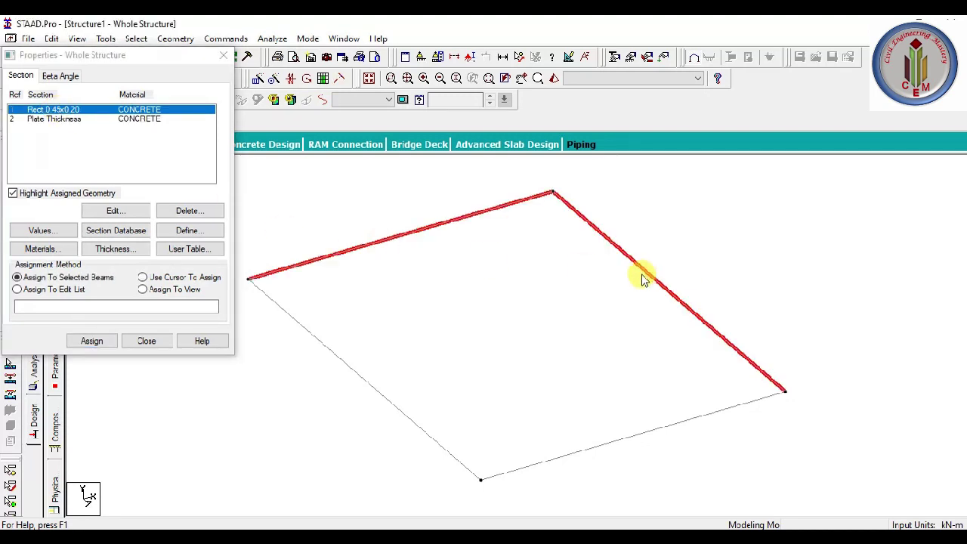
{"action": "left_click", "coordinate": [368, 384]}
{"action": "left_click", "coordinate": [568, 453]}
{"action": "left_click", "coordinate": [91, 341]}
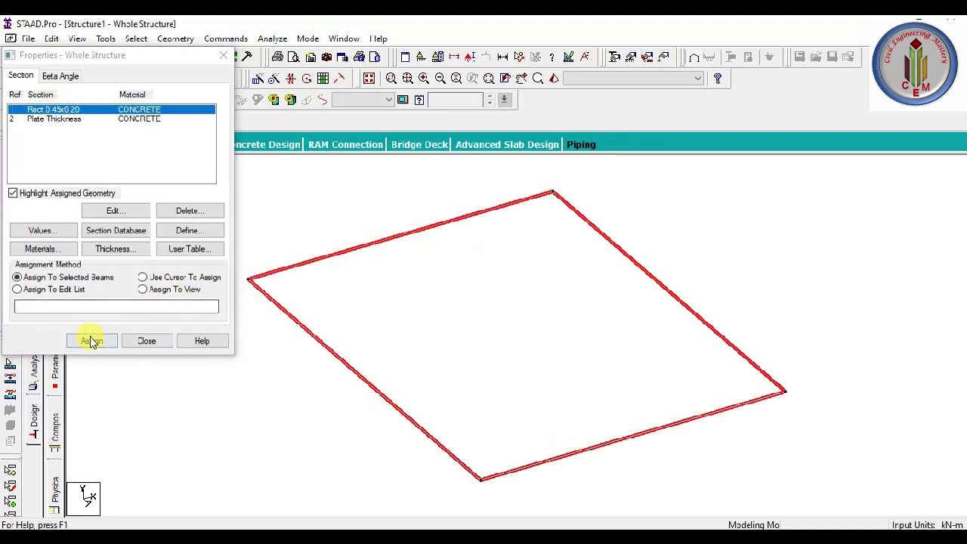
{"action": "left_click", "coordinate": [176, 243]}
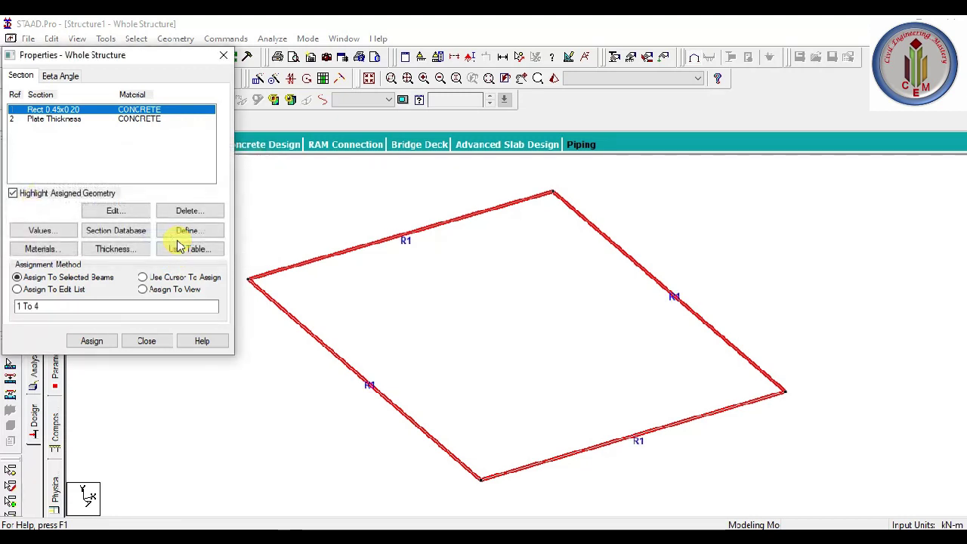
Assign the concrete plate thickness property to the slab plate and save the modified structure
{"action": "middle_click_drag", "start_coordinate": [453, 244], "coordinate": [443, 294]}
{"action": "scroll", "coordinate": [443, 294], "scroll_direction": "down", "scroll_amount": 2}
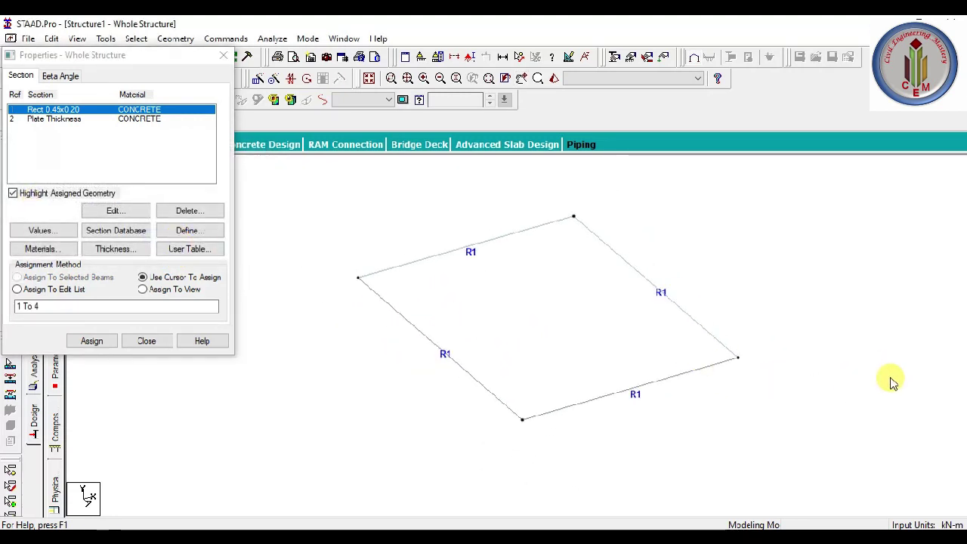
{"action": "left_click", "coordinate": [68, 119]}
{"action": "left_click_drag", "start_coordinate": [160, 56], "coordinate": [291, 56]}
{"action": "left_click", "coordinate": [11, 179]}
{"action": "left_click", "coordinate": [600, 321]}
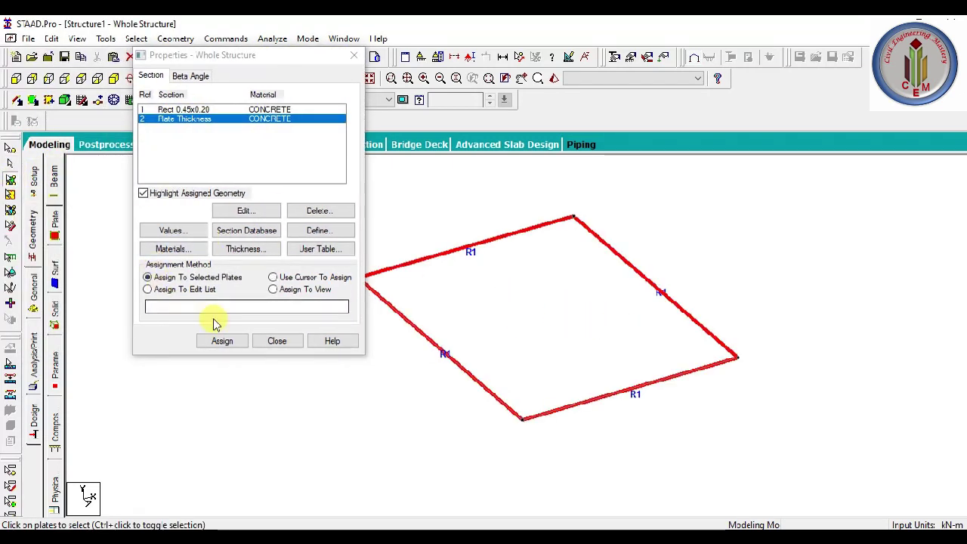
{"action": "left_click", "coordinate": [238, 349]}
{"action": "left_click", "coordinate": [295, 241]}
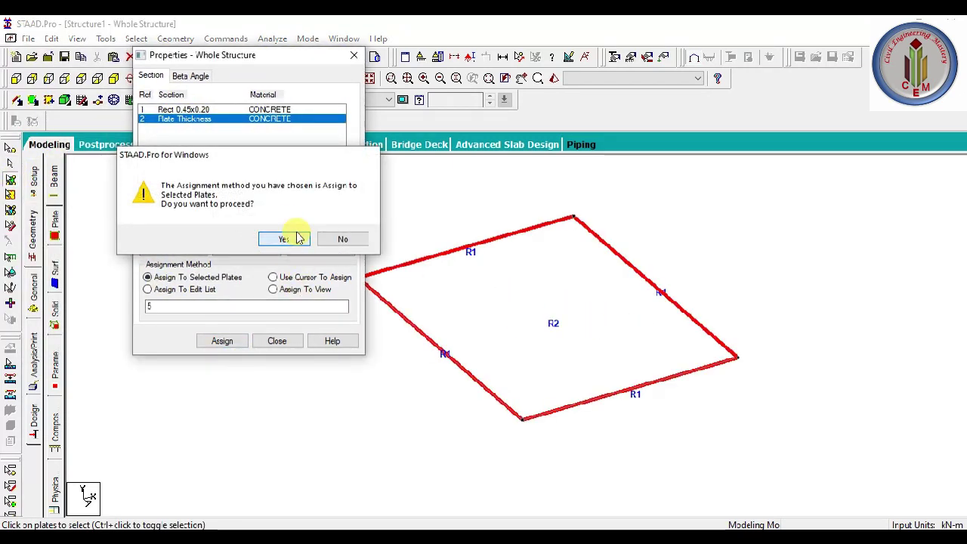
{"action": "left_click", "coordinate": [276, 343]}
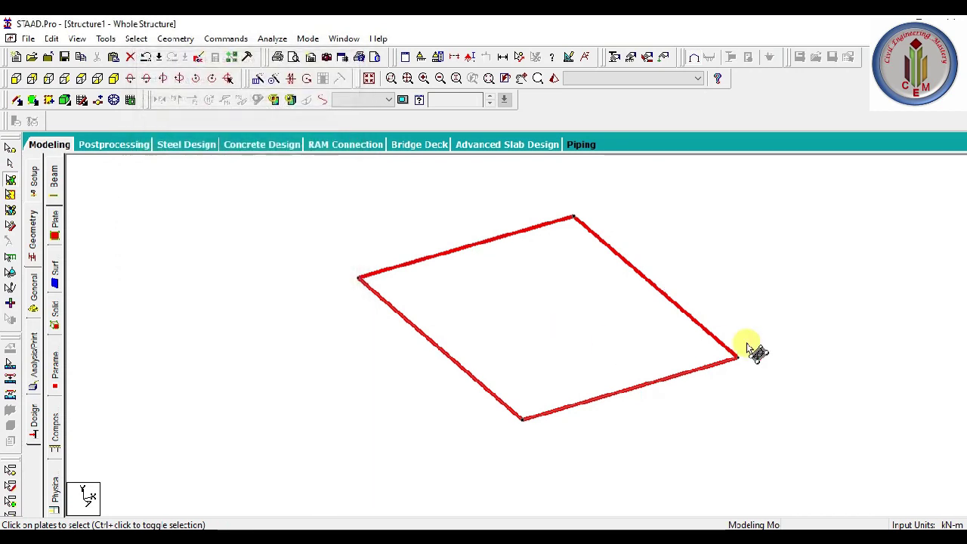
{"action": "key", "text": "ctrl+F5"}
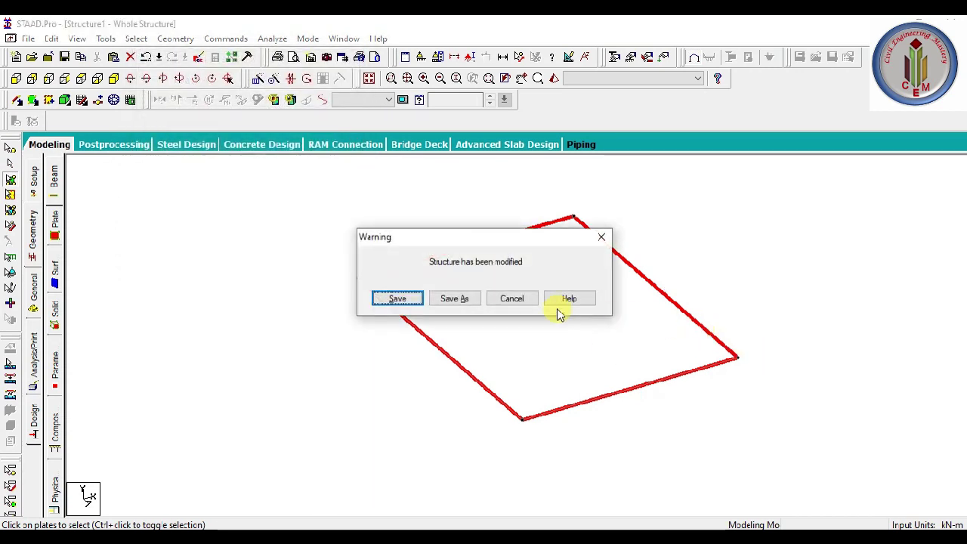
{"action": "left_click", "coordinate": [408, 302]}
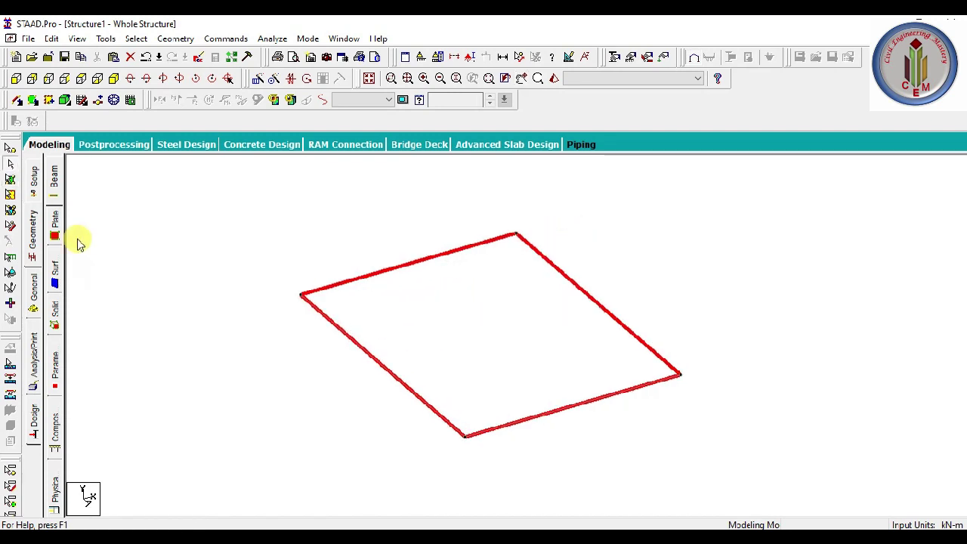
Generate a quadrilateral mesh on the slab plate with 4 divisions along each side and quadrilateral elements
{"action": "left_click", "coordinate": [147, 237]}
{"action": "left_click", "coordinate": [10, 179]}
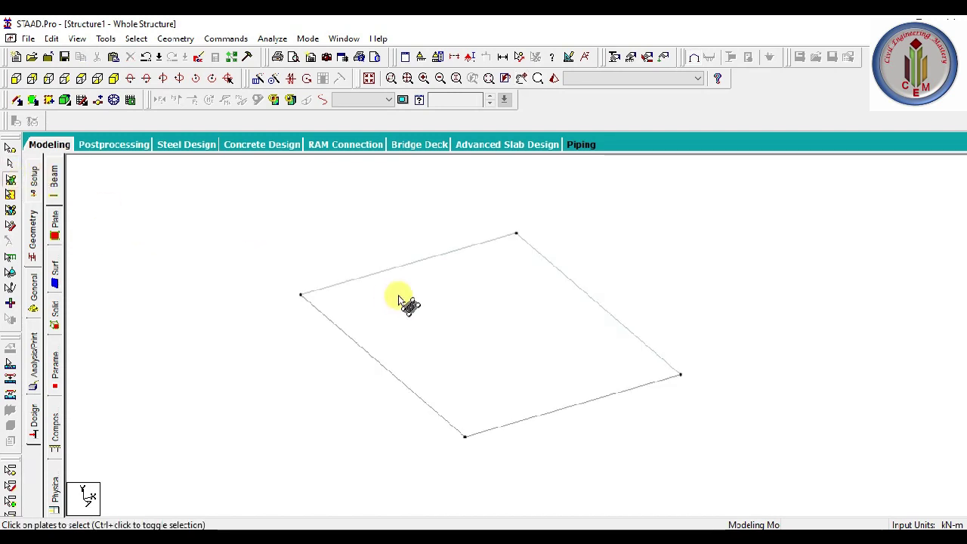
{"action": "left_click", "coordinate": [416, 303]}
{"action": "right_click", "coordinate": [434, 299]}
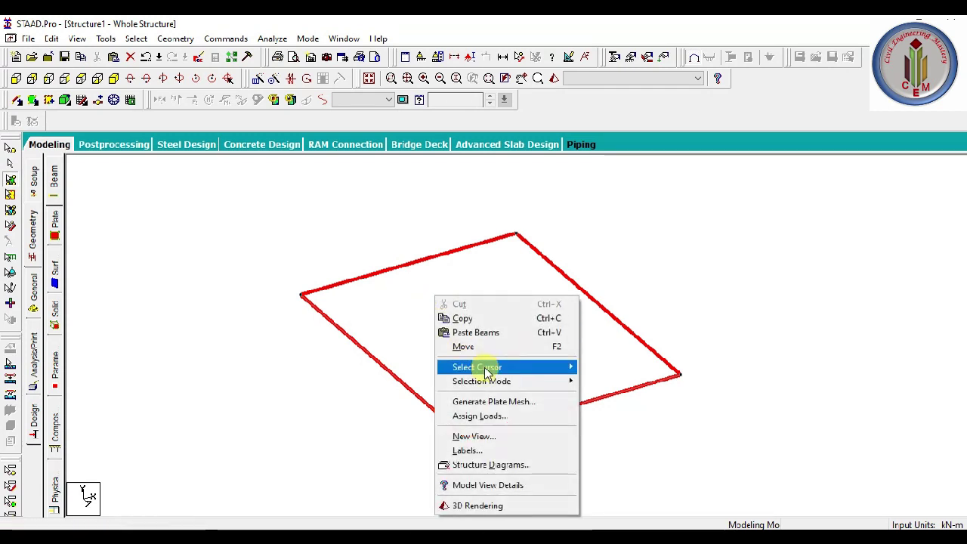
{"action": "left_click", "coordinate": [491, 401]}
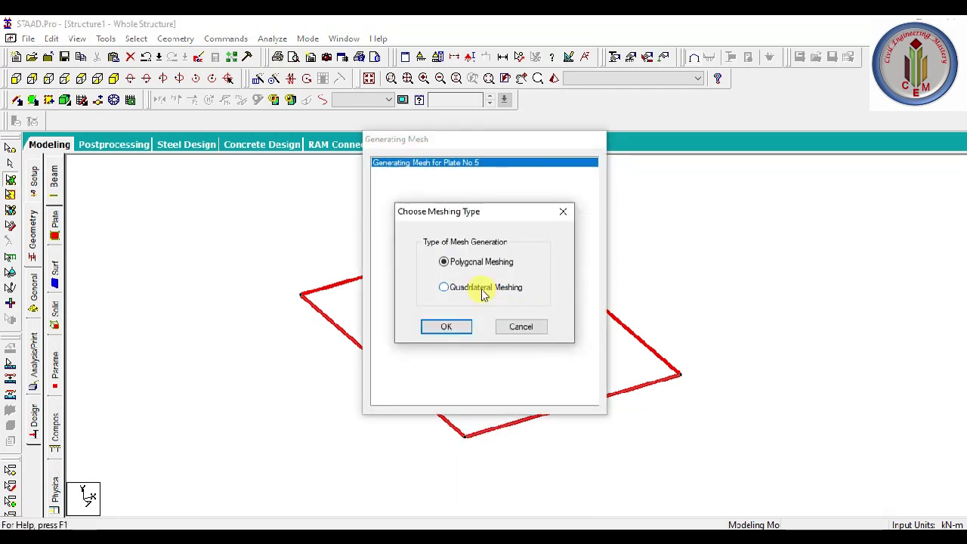
{"action": "left_click", "coordinate": [481, 287]}
{"action": "left_click", "coordinate": [448, 332]}
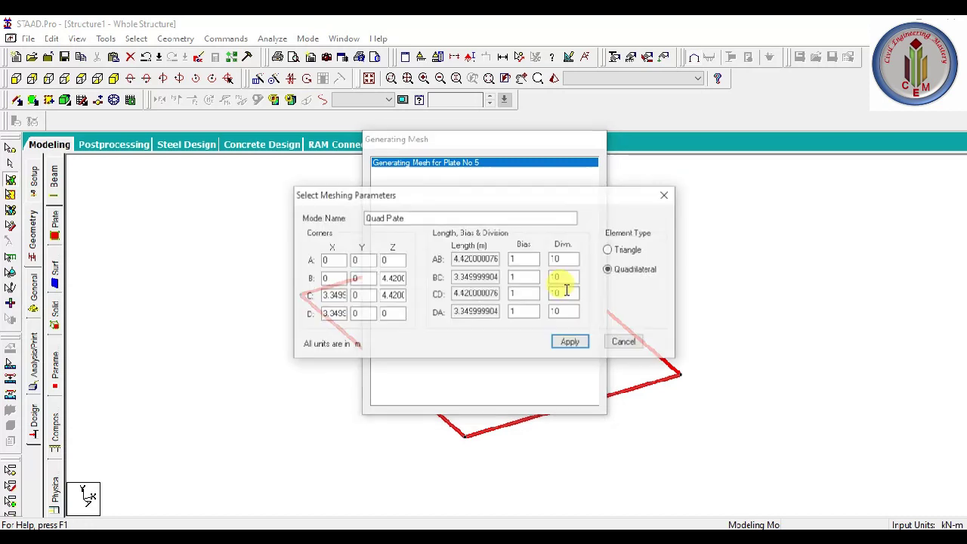
{"action": "double_click", "coordinate": [573, 259]}
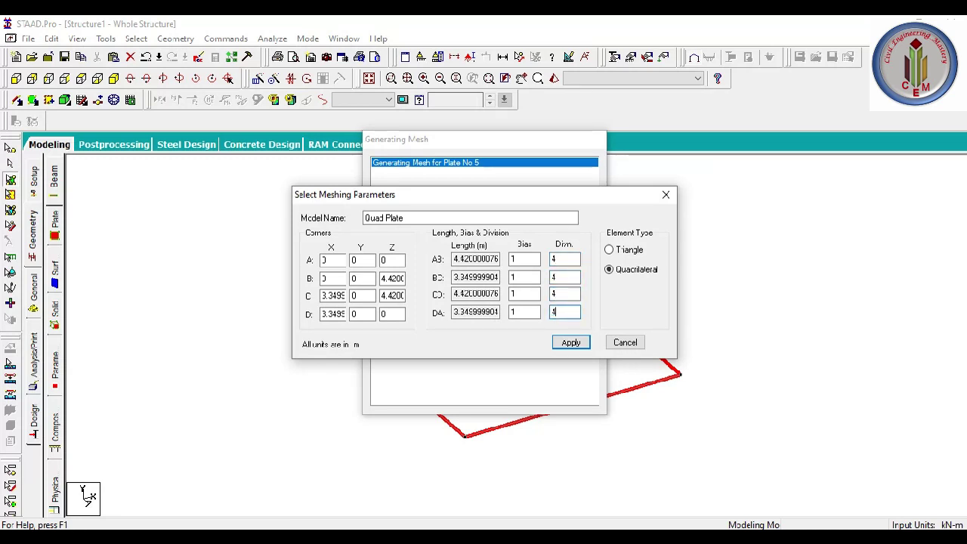
{"action": "left_click", "coordinate": [572, 343]}
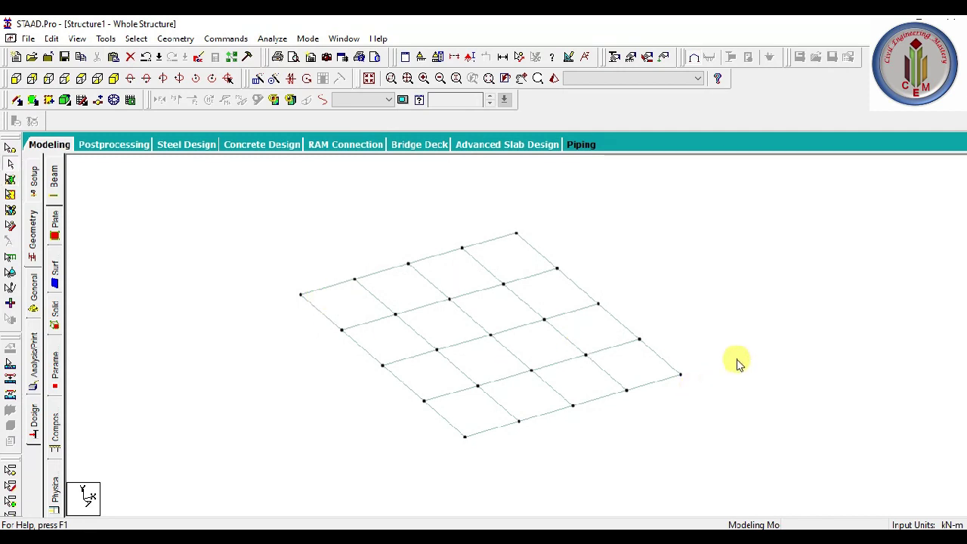
Create a pinned support definition for the structure
{"action": "scroll", "coordinate": [581, 350], "scroll_direction": "up", "scroll_amount": 3}
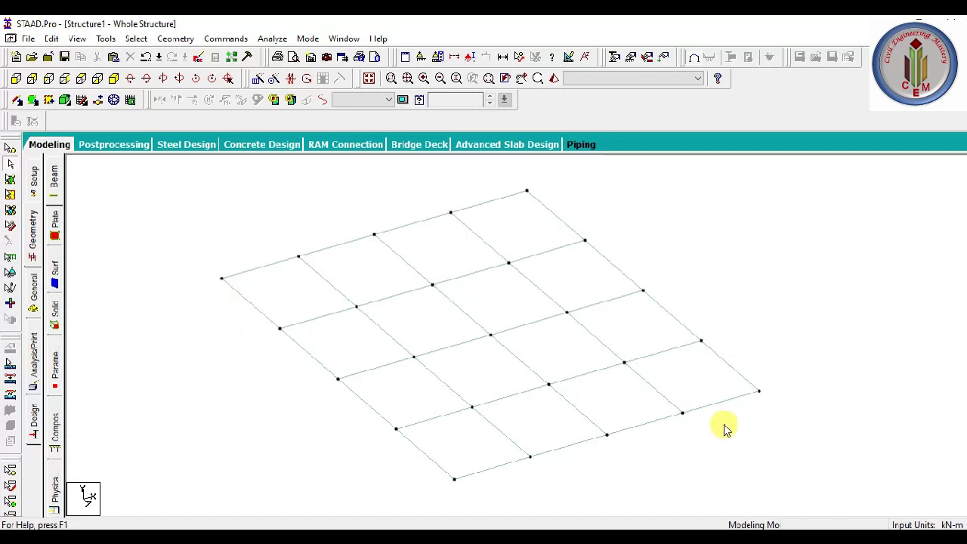
{"action": "left_click", "coordinate": [226, 39]}
{"action": "mouse_move", "coordinate": [285, 139]}
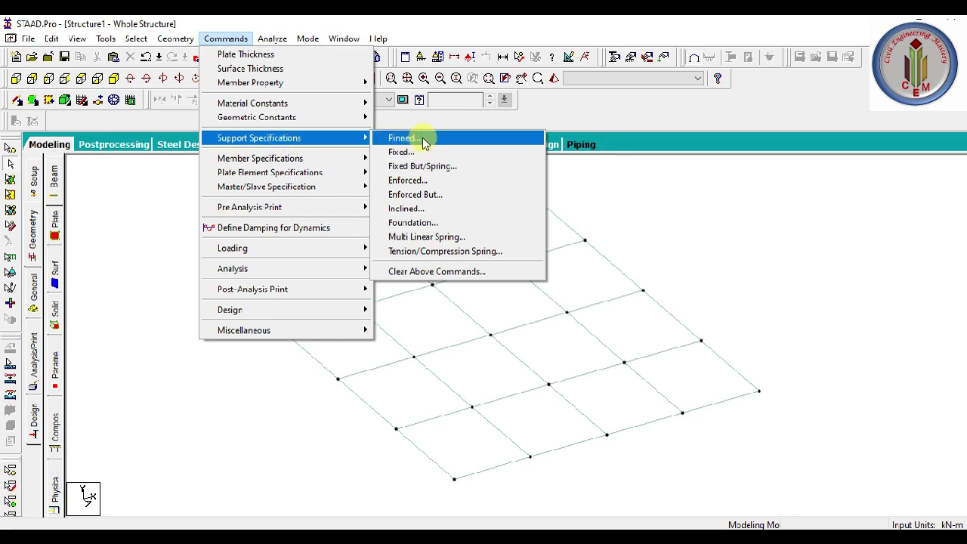
{"action": "left_click", "coordinate": [423, 140]}
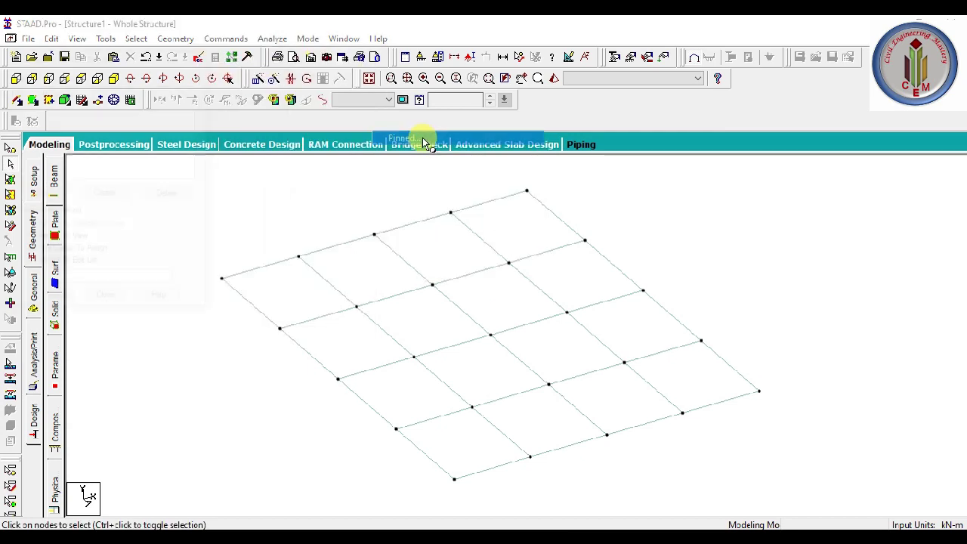
{"action": "left_click", "coordinate": [76, 351]}
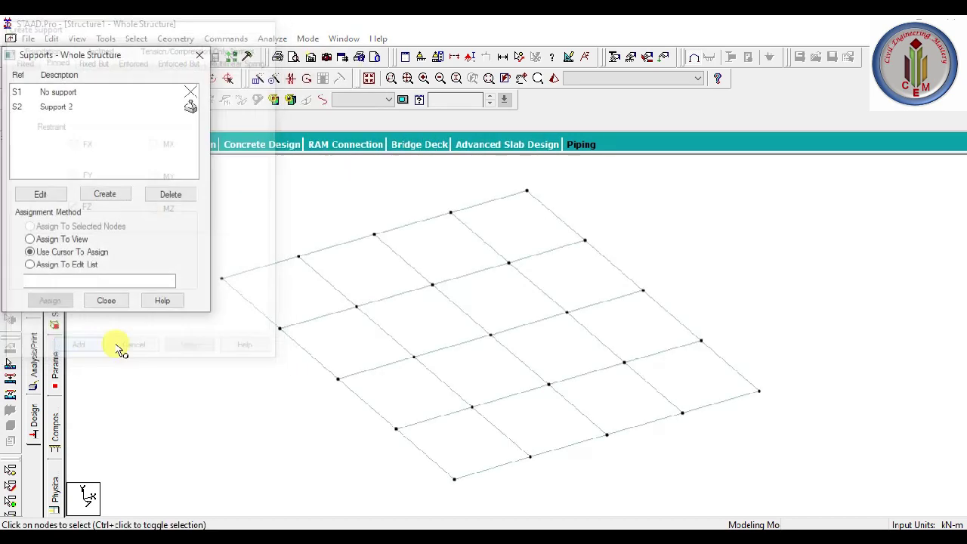
Create a fixed support definition with all six restraints
{"action": "left_click", "coordinate": [106, 195]}
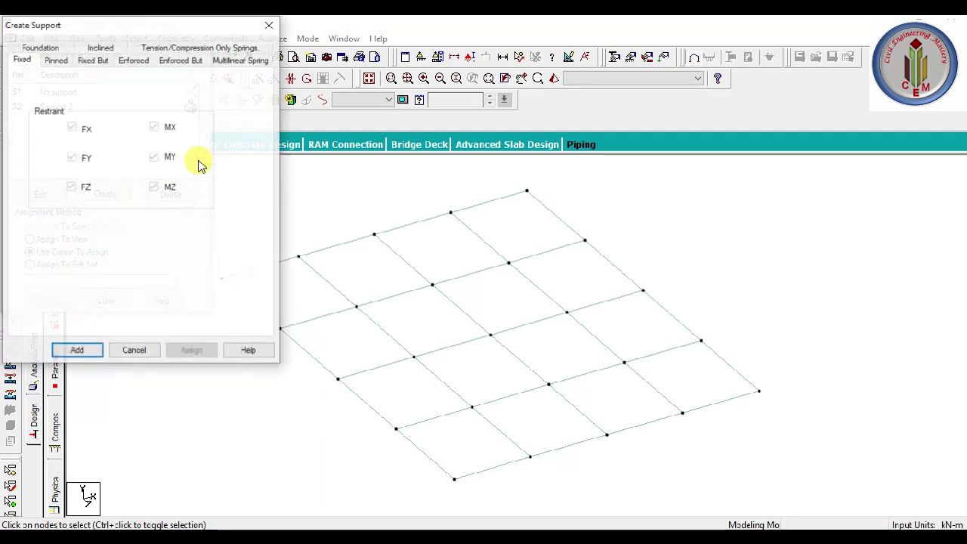
{"action": "left_click", "coordinate": [57, 62]}
{"action": "left_click", "coordinate": [22, 60]}
{"action": "left_click", "coordinate": [76, 350]}
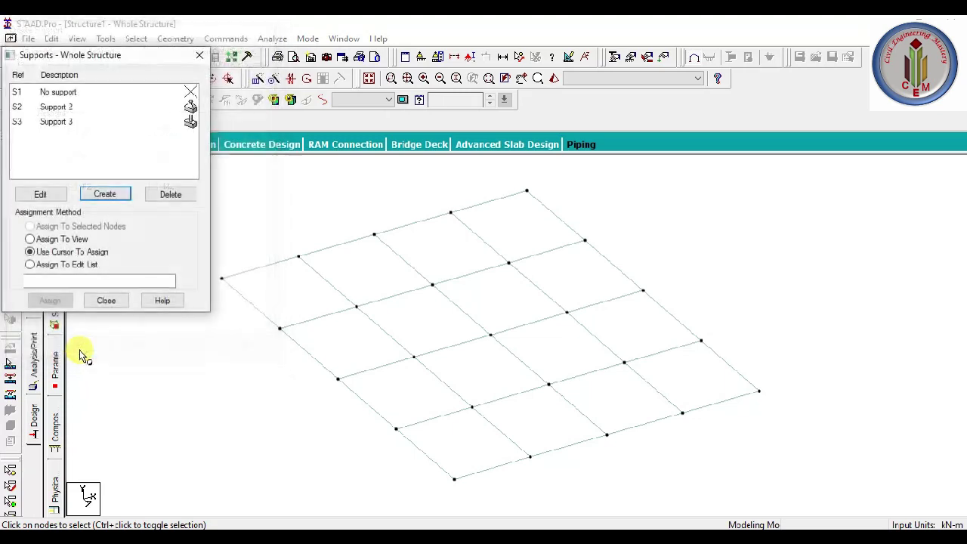
Assign the pinned support to the seven nodes along the slab's two far edges, leaving out their outer end corners
{"action": "left_click_drag", "start_coordinate": [117, 62], "coordinate": [858, 197]}
{"action": "middle_click_drag", "start_coordinate": [454, 320], "coordinate": [356, 297]}
{"action": "left_click_drag", "start_coordinate": [434, 187], "coordinate": [624, 367]}
{"action": "left_click", "coordinate": [806, 244]}
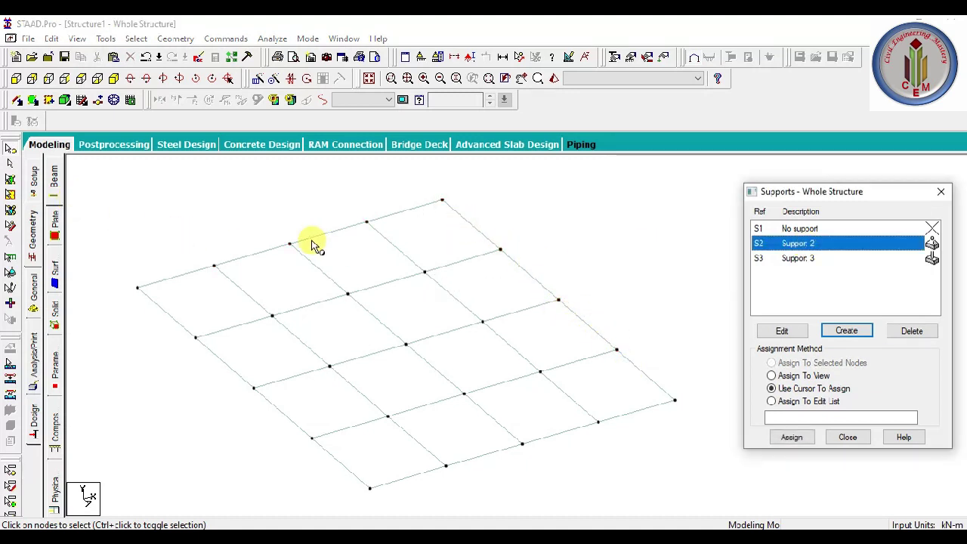
{"action": "left_click_drag", "start_coordinate": [184, 223], "coordinate": [301, 279]}
{"action": "left_click_drag", "start_coordinate": [352, 195], "coordinate": [371, 240], "text": "ctrl"}
{"action": "left_click_drag", "start_coordinate": [456, 208], "coordinate": [429, 188], "text": "ctrl"}
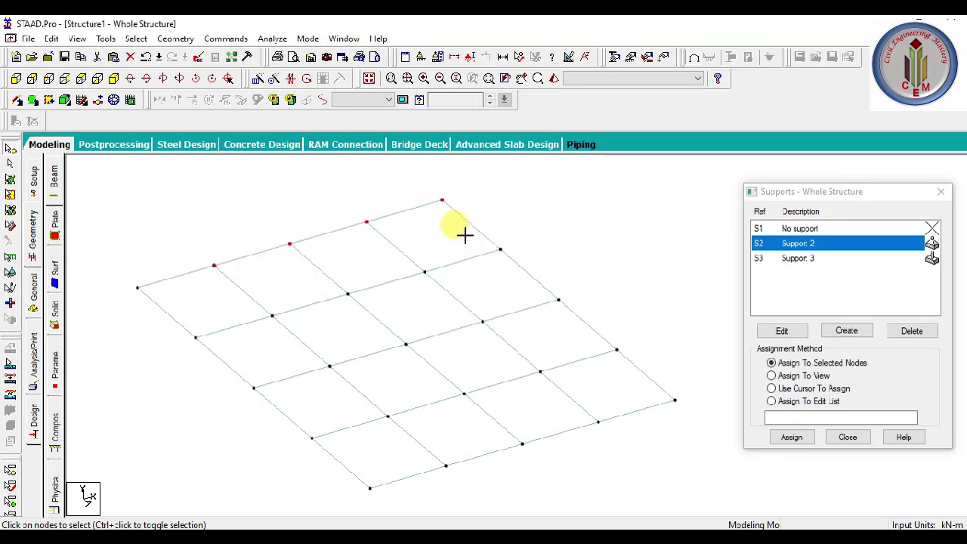
{"action": "left_click_drag", "start_coordinate": [466, 236], "coordinate": [623, 366], "text": "ctrl"}
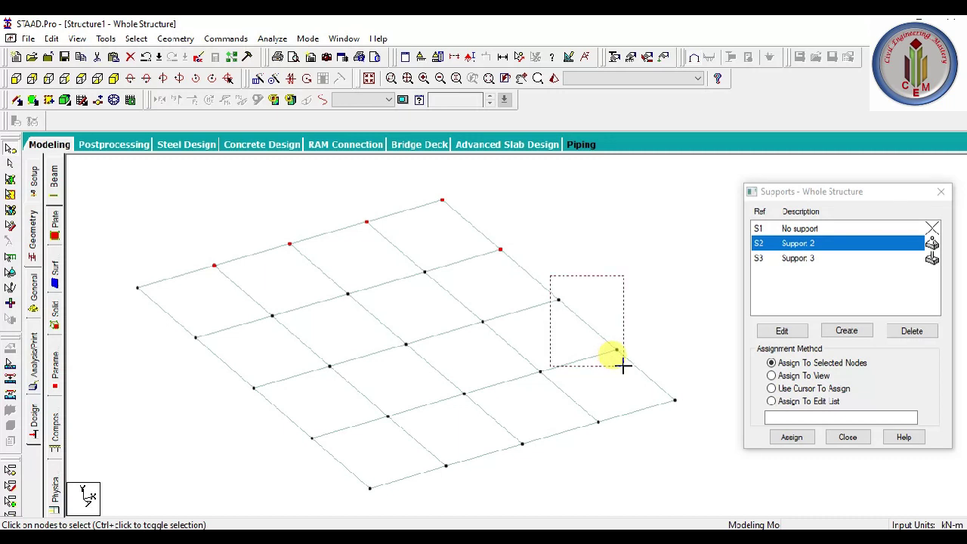
{"action": "left_click", "coordinate": [792, 438]}
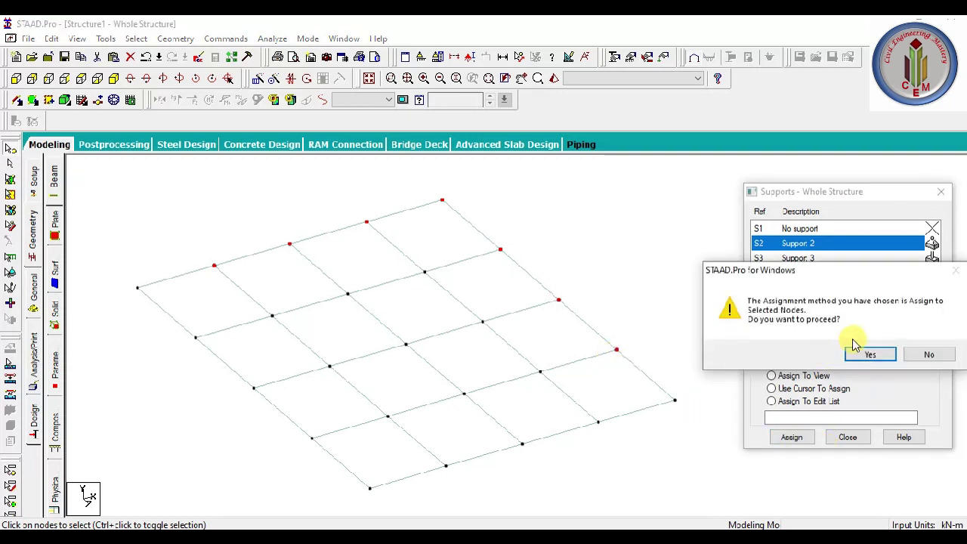
{"action": "left_click", "coordinate": [861, 354]}
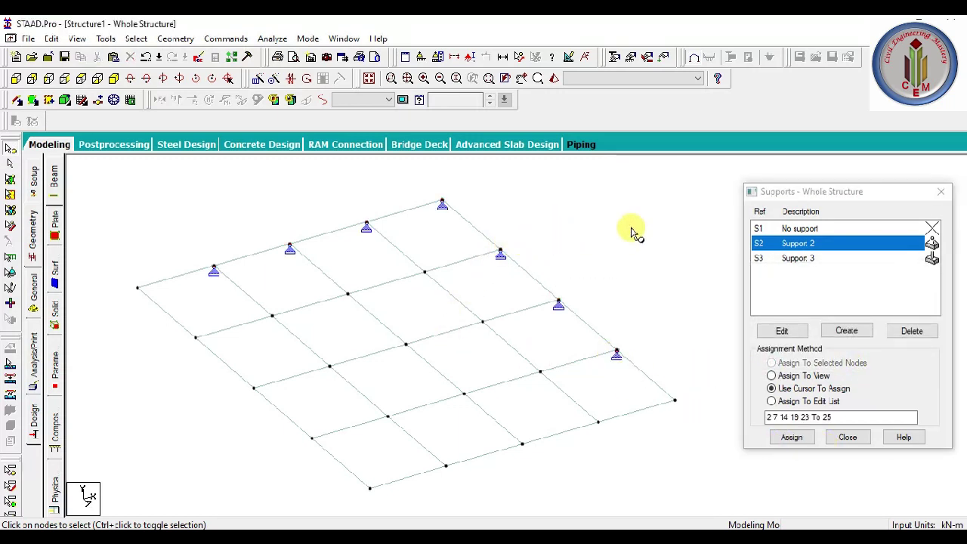
Assign the fixed support to the nine nodes along the slab's two near edges, including the three corners
{"action": "left_click_drag", "start_coordinate": [661, 445], "coordinate": [557, 390]}
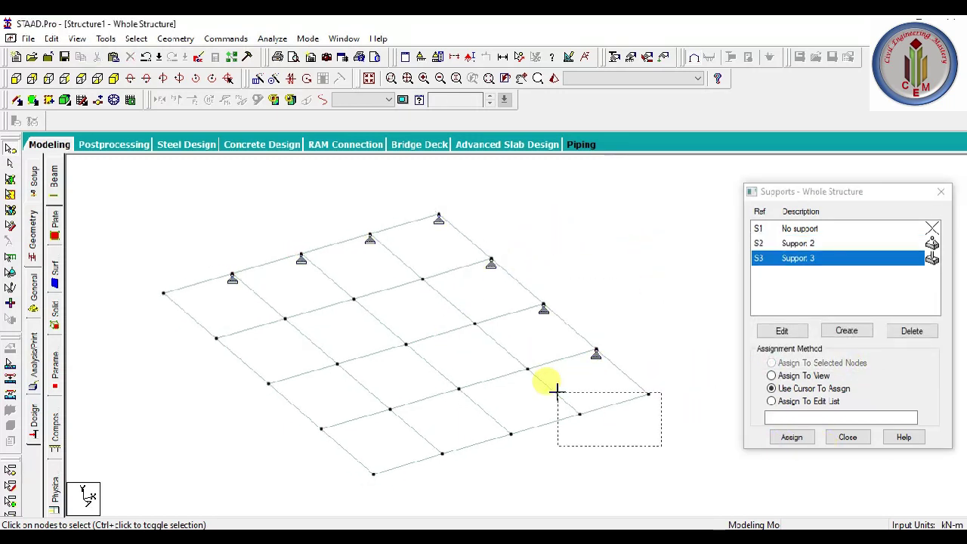
{"action": "left_click_drag", "start_coordinate": [554, 470], "coordinate": [475, 415]}
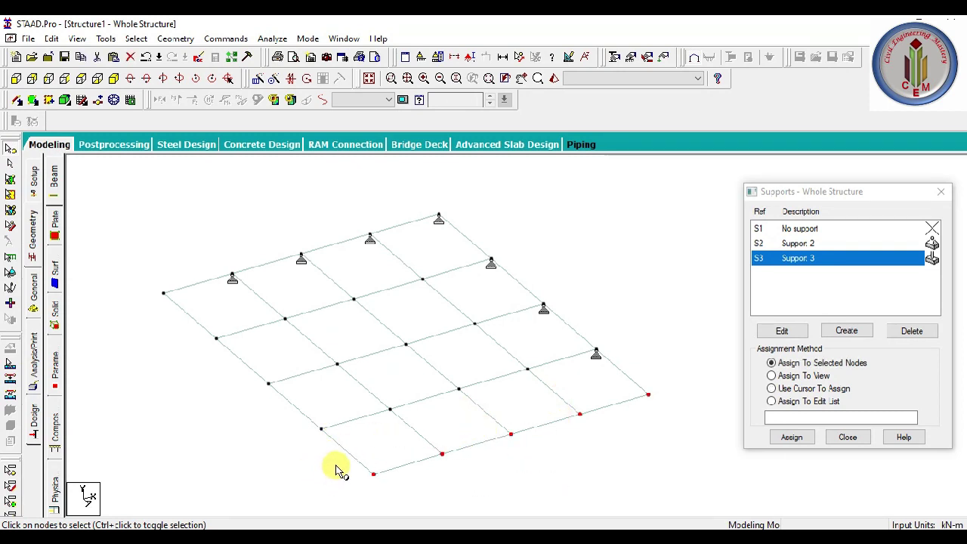
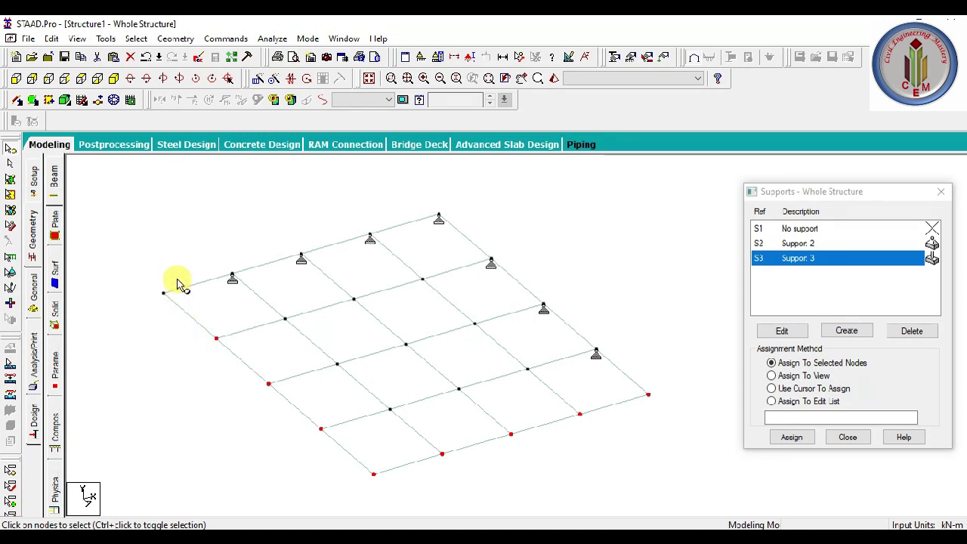
{"action": "left_click", "coordinate": [791, 438]}
{"action": "left_click", "coordinate": [866, 355]}
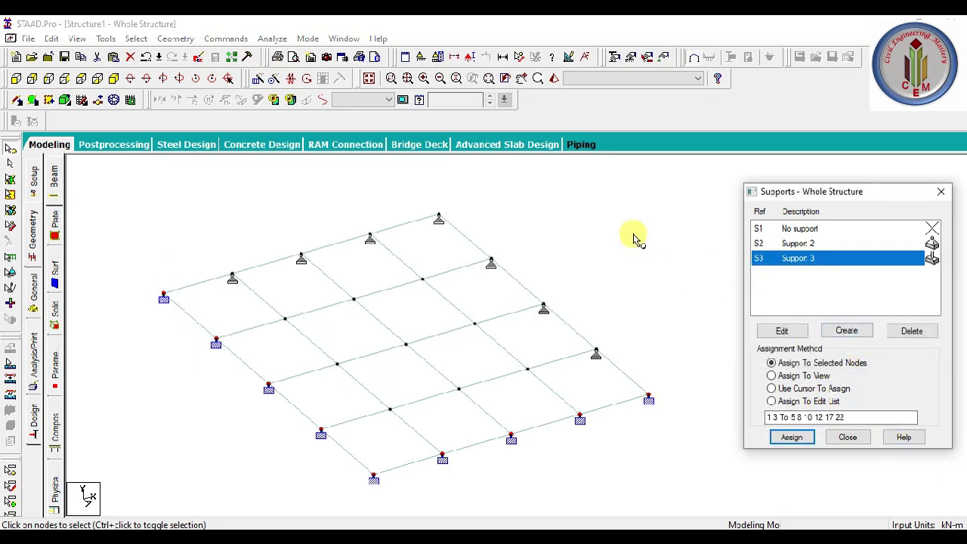
{"action": "left_click", "coordinate": [848, 438]}
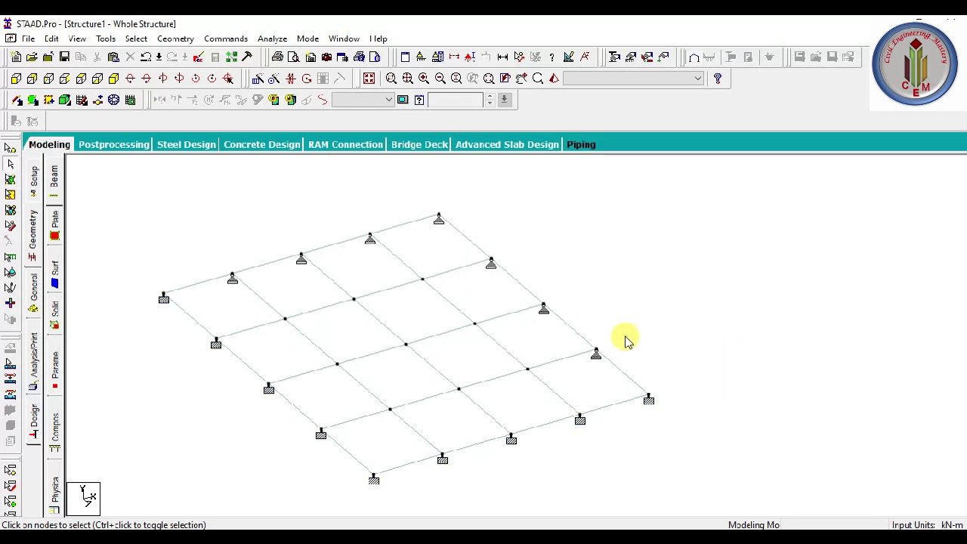
Create primary load case 1 with the loading type Dead and the title "Dead Load"
{"action": "left_click", "coordinate": [414, 302]}
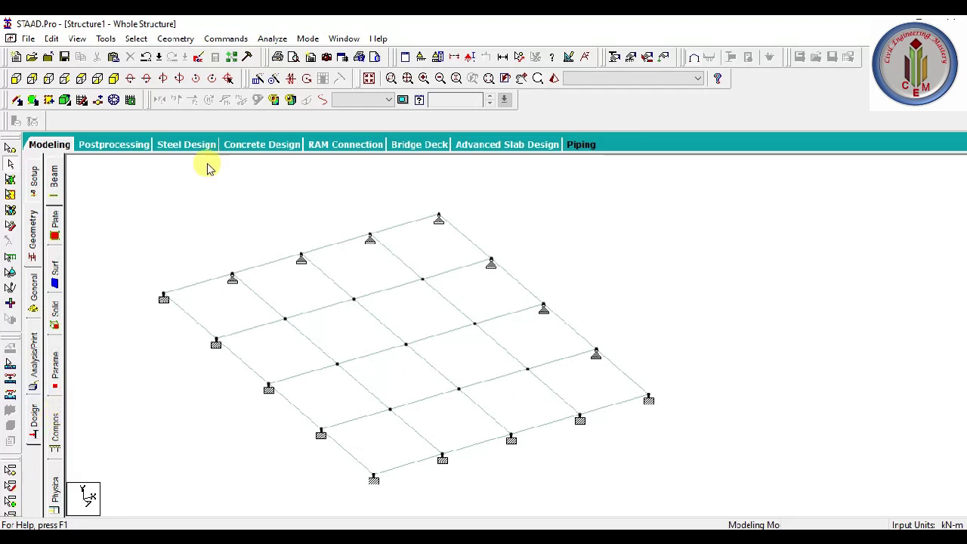
{"action": "left_click", "coordinate": [216, 39]}
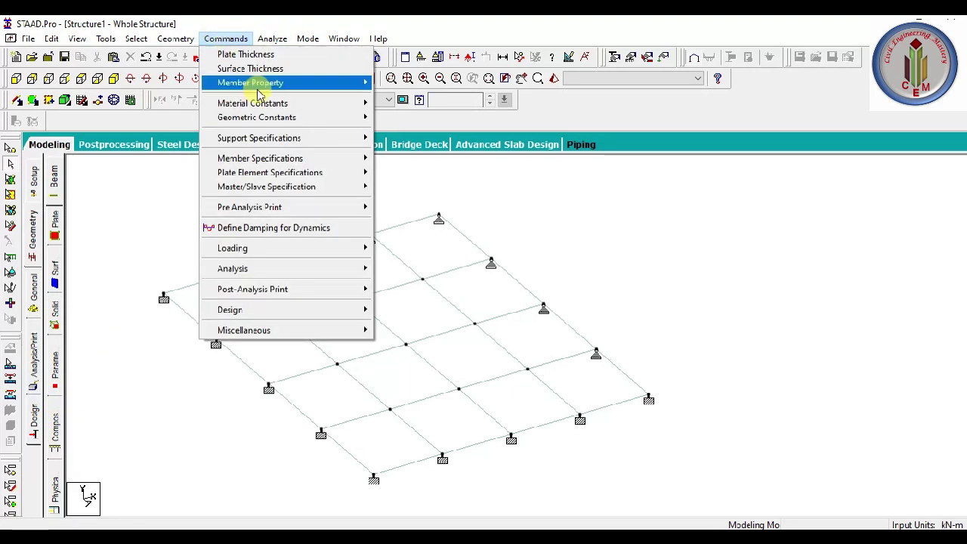
{"action": "mouse_move", "coordinate": [300, 249]}
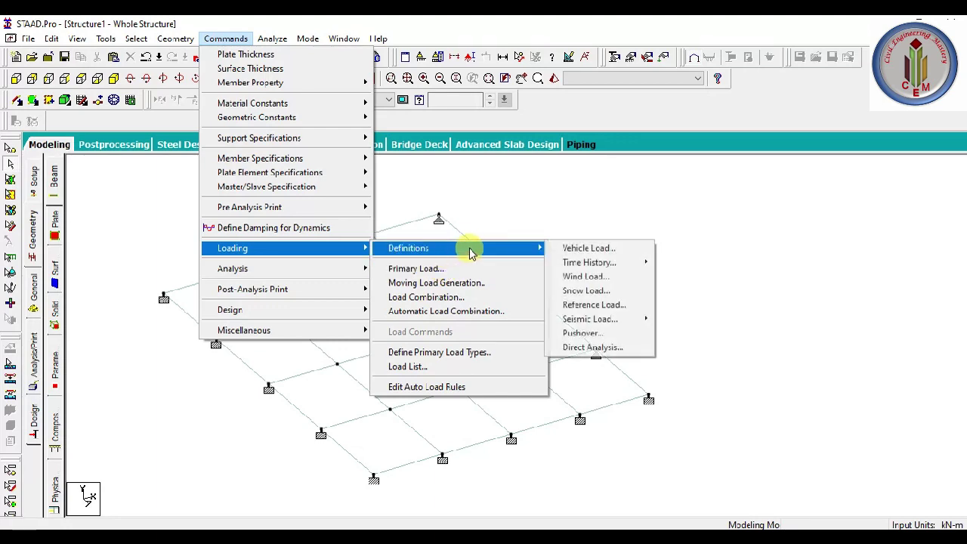
{"action": "left_click", "coordinate": [451, 269]}
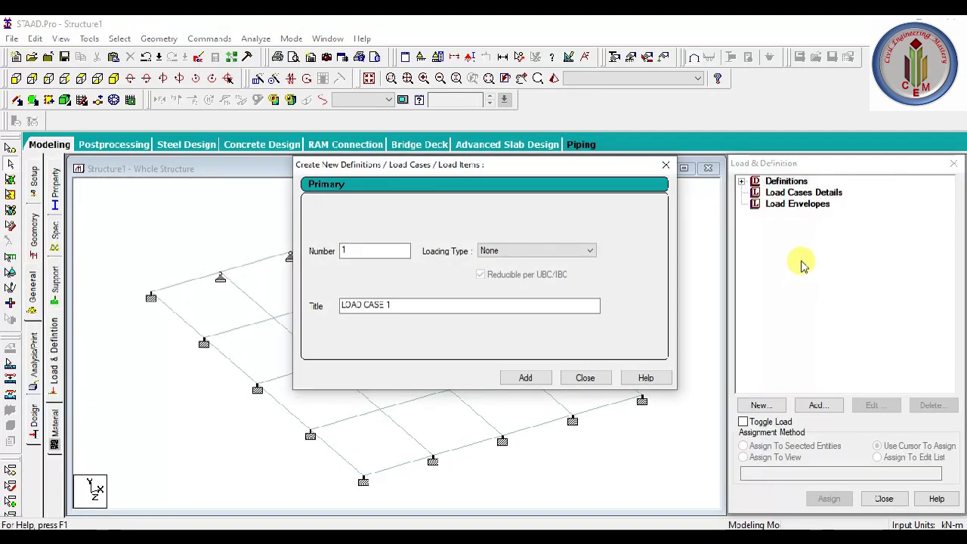
{"action": "left_click", "coordinate": [545, 251]}
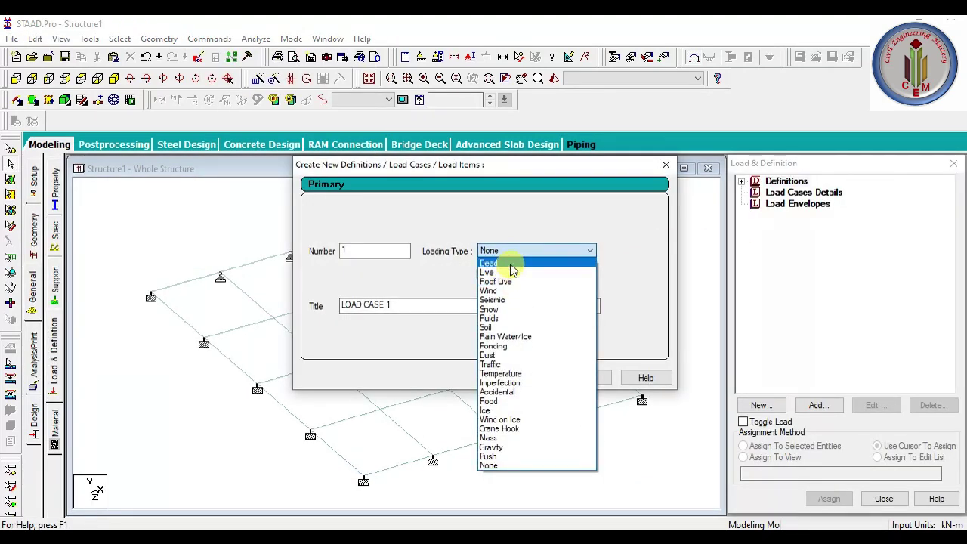
{"action": "left_click", "coordinate": [512, 269]}
{"action": "left_click_drag", "start_coordinate": [426, 307], "coordinate": [249, 321]}
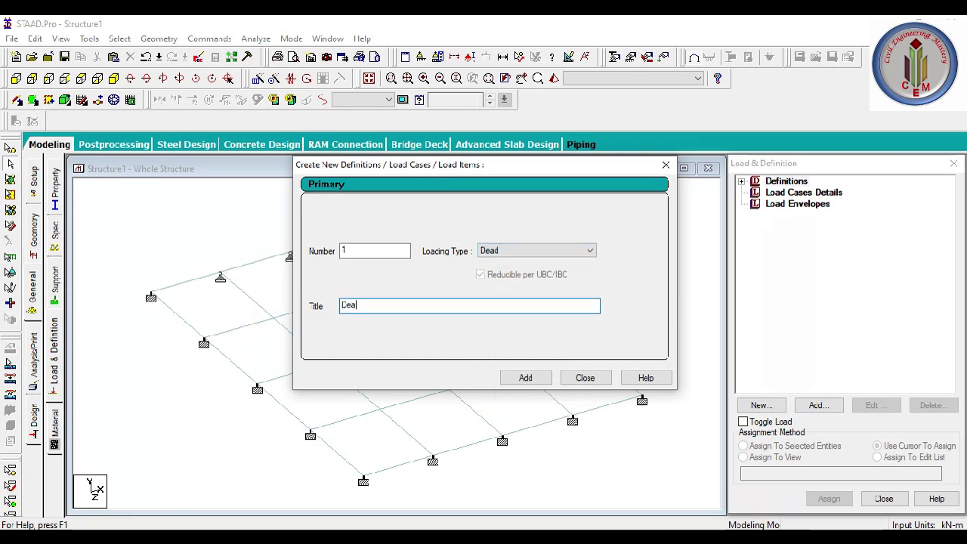
{"action": "type", "text": "Dead Load"}
{"action": "left_click", "coordinate": [511, 380]}
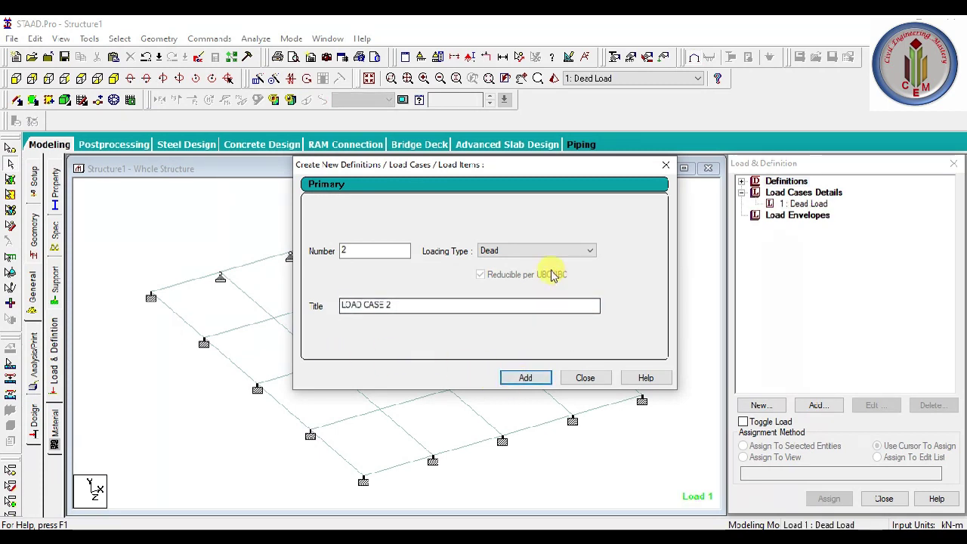
Create primary load case 2 with the loading type Live and the title "Live load"
{"action": "left_click", "coordinate": [536, 250]}
{"action": "left_click", "coordinate": [504, 273]}
{"action": "left_click_drag", "start_coordinate": [399, 306], "coordinate": [306, 315]}
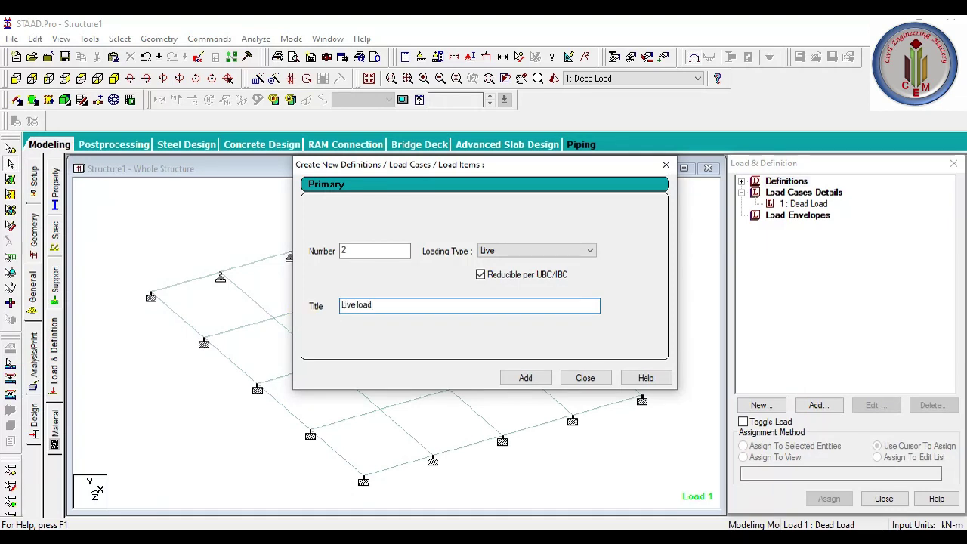
{"action": "left_click", "coordinate": [525, 378]}
{"action": "left_click", "coordinate": [586, 378]}
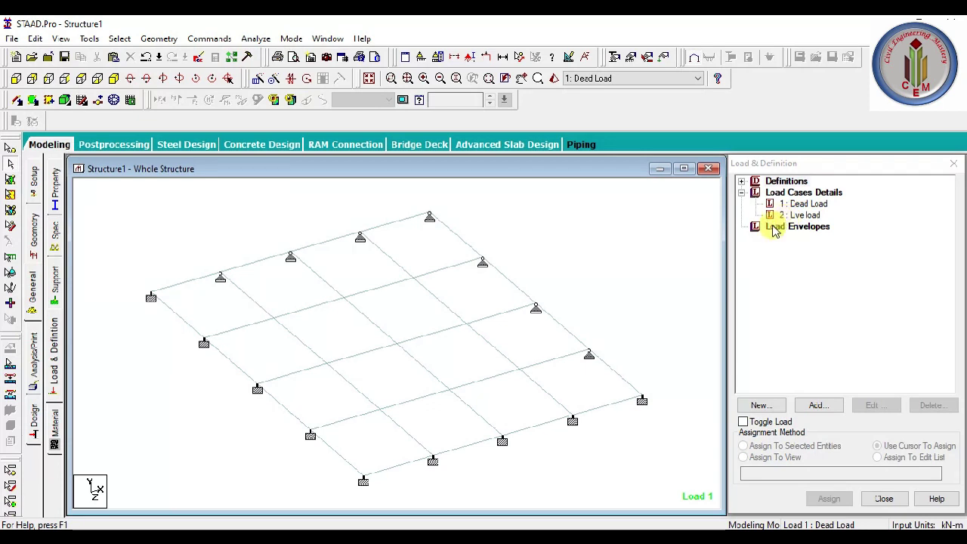
Add a uniform member force of -12 kN/m in the GY direction to the Dead Load case
{"action": "left_click", "coordinate": [808, 210]}
{"action": "left_click", "coordinate": [802, 215]}
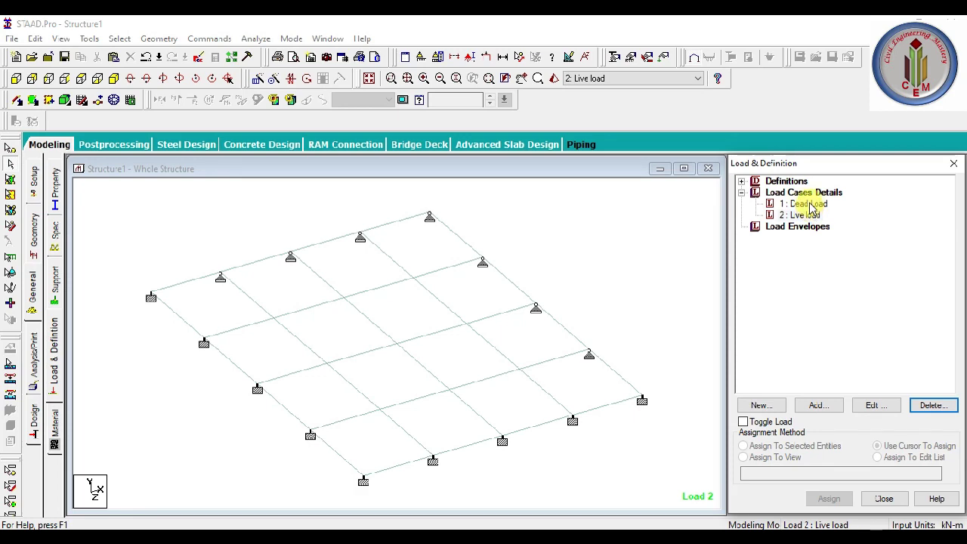
{"action": "left_click", "coordinate": [810, 205]}
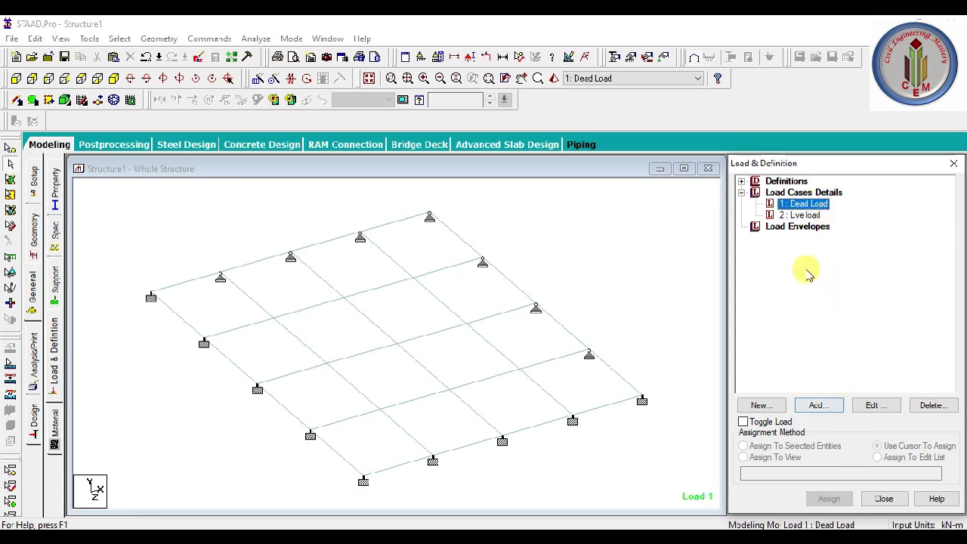
{"action": "left_click", "coordinate": [818, 406]}
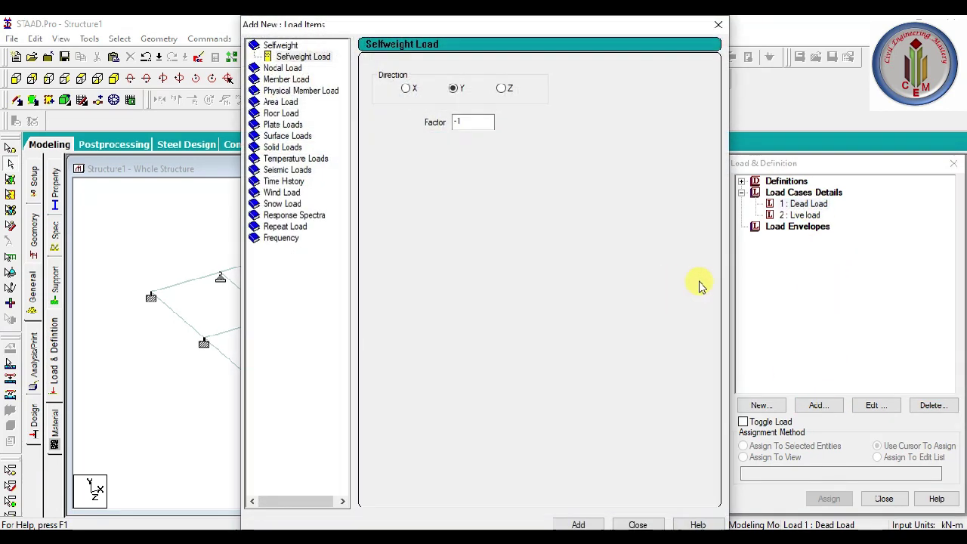
{"action": "left_click", "coordinate": [289, 80]}
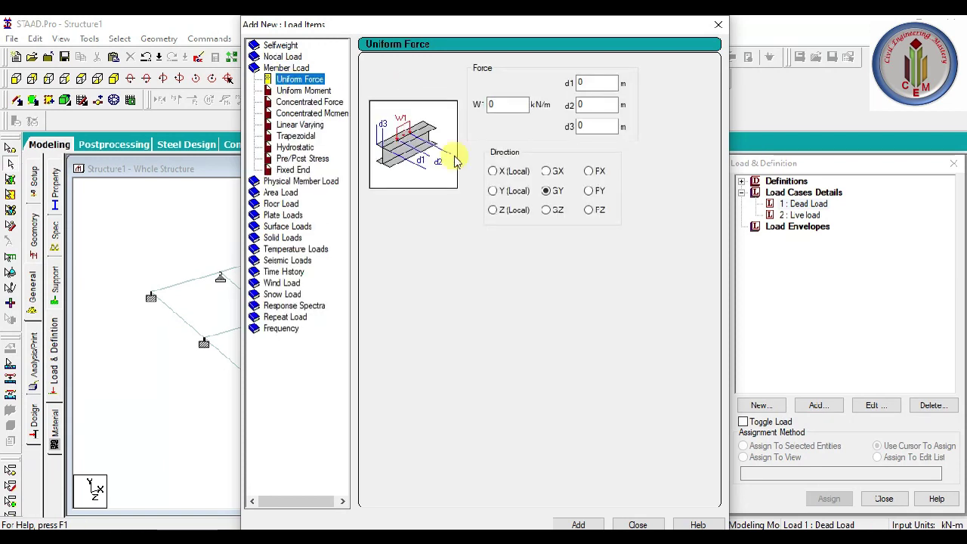
{"action": "double_click", "coordinate": [500, 105]}
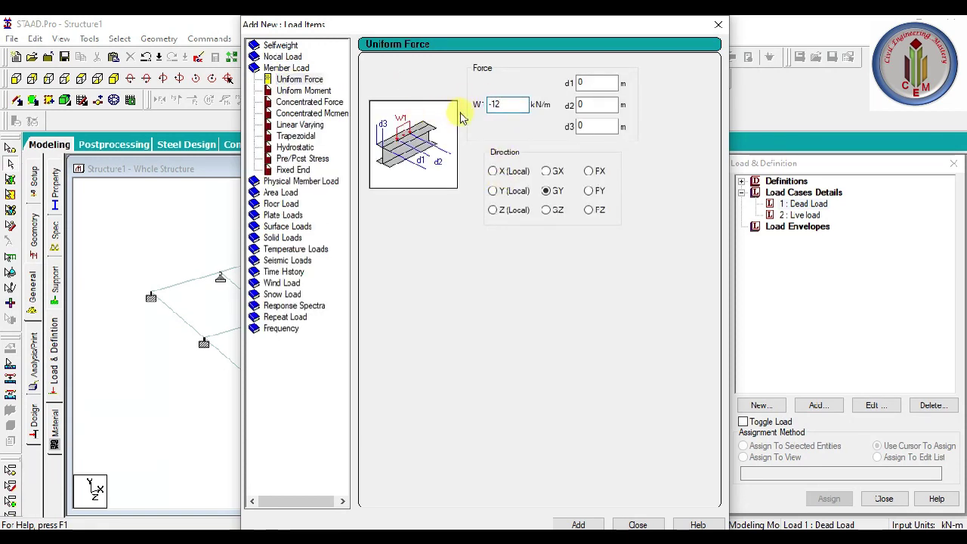
{"action": "left_click_drag", "start_coordinate": [435, 31], "coordinate": [414, 19]}
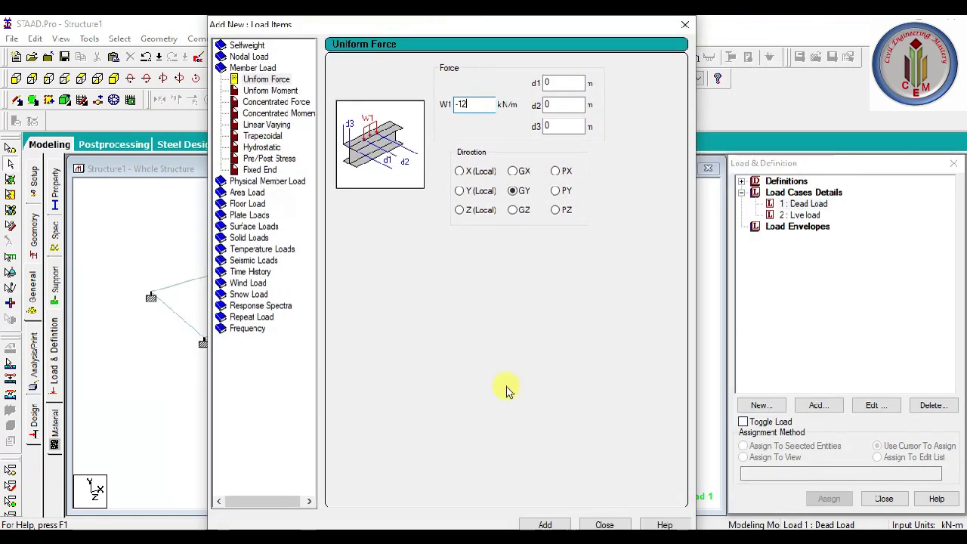
{"action": "left_click", "coordinate": [544, 523]}
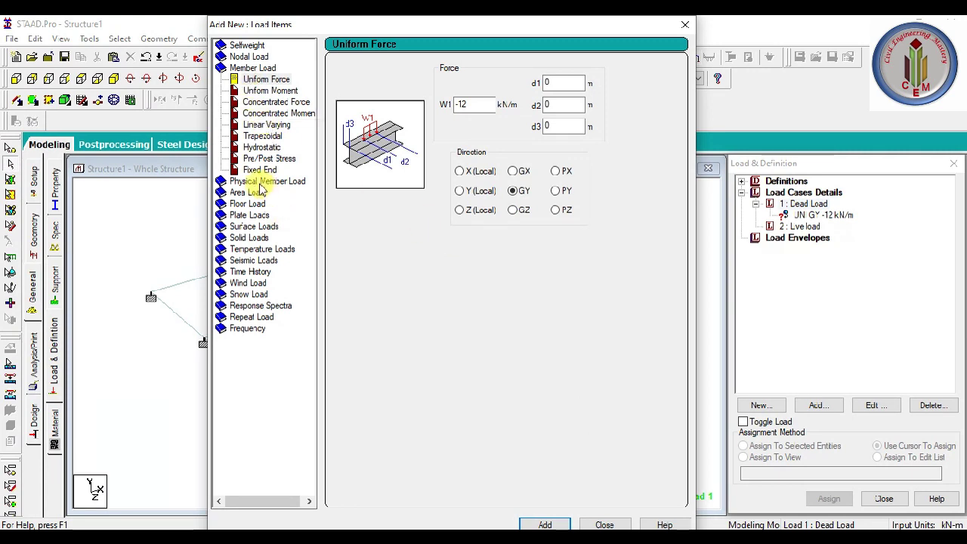
Add two full-plate pressure loads of -1 kN/m2 each in the GY direction to the Dead Load case
{"action": "left_click", "coordinate": [251, 218]}
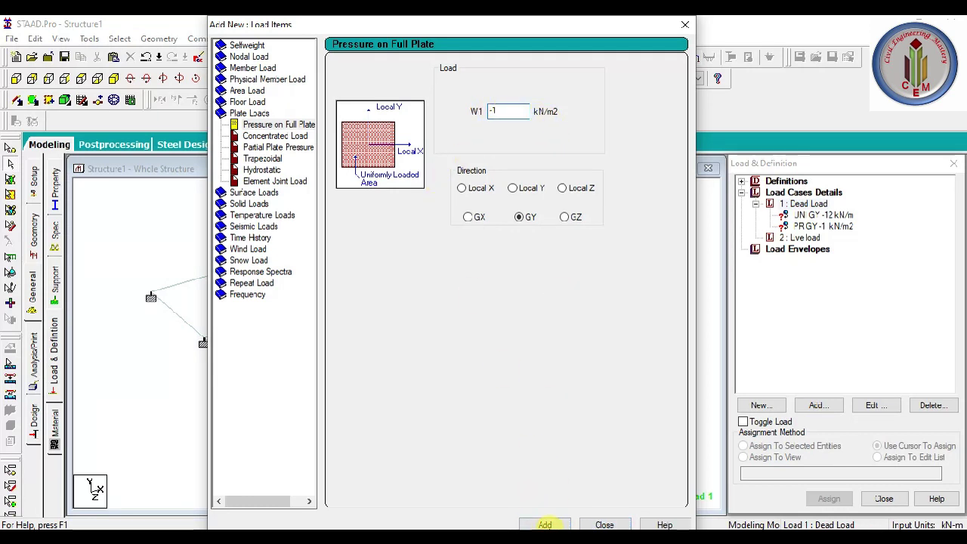
{"action": "left_click", "coordinate": [544, 524]}
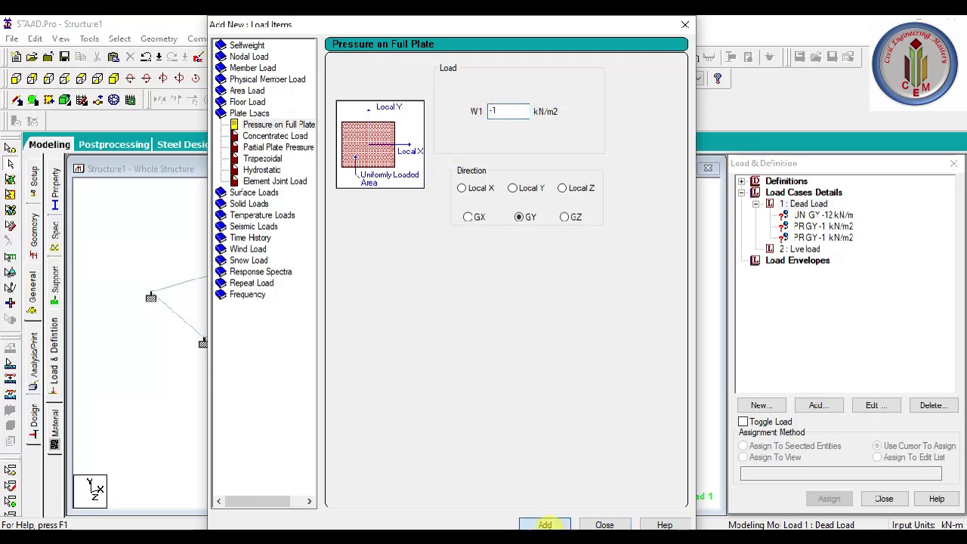
{"action": "left_click", "coordinate": [604, 524]}
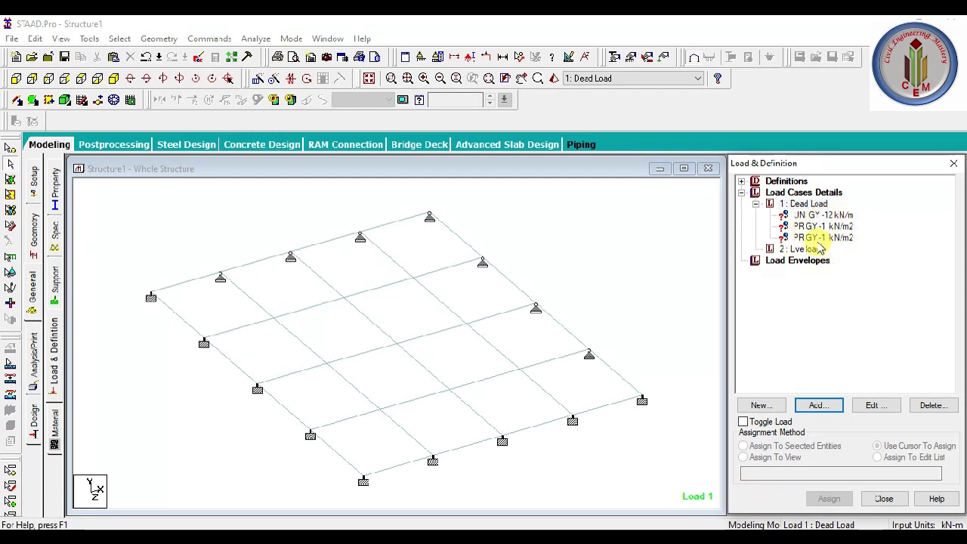
{"action": "left_click", "coordinate": [604, 435]}
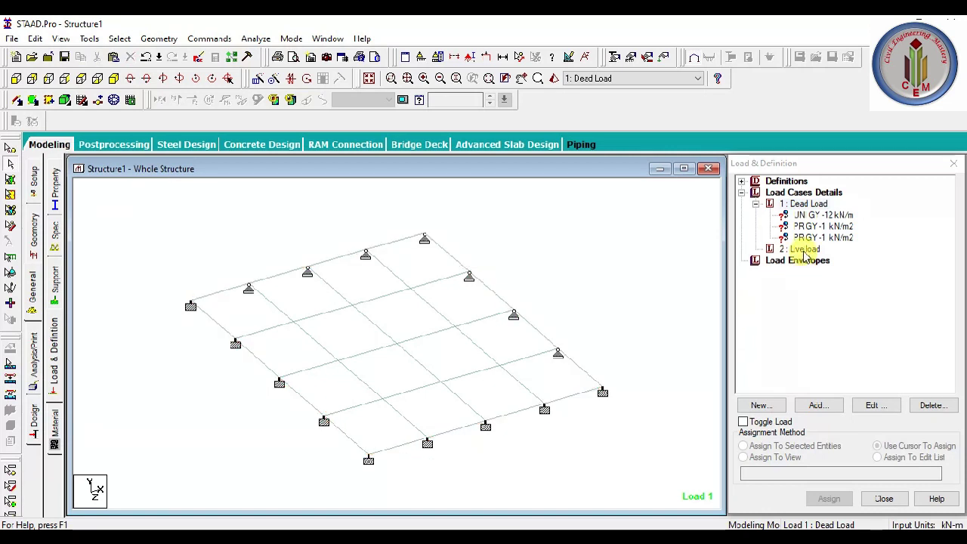
Add a selfweight load in the Y direction with factor -1 to the Dead Load case
{"action": "left_click", "coordinate": [802, 204]}
{"action": "left_click", "coordinate": [643, 282]}
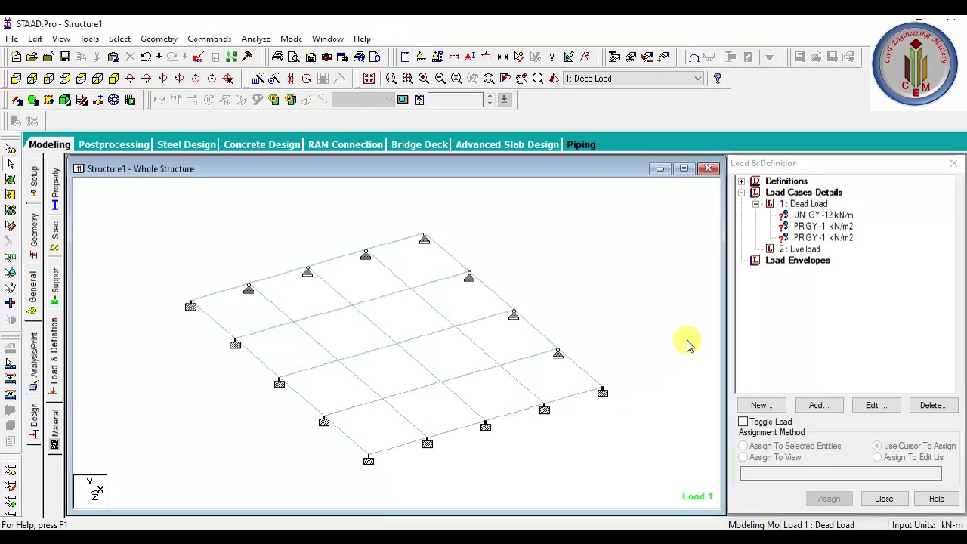
{"action": "left_click", "coordinate": [809, 208]}
{"action": "left_click", "coordinate": [817, 405]}
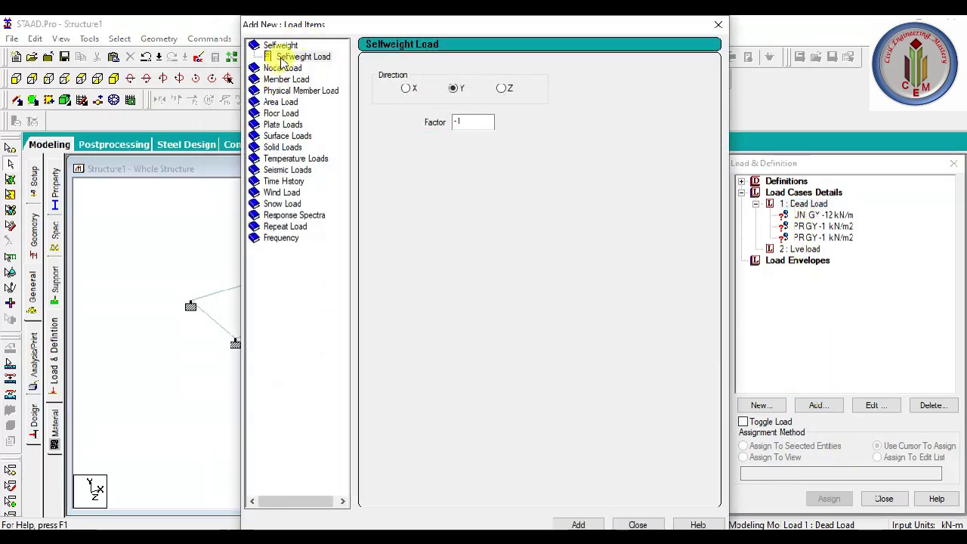
{"action": "left_click", "coordinate": [578, 524]}
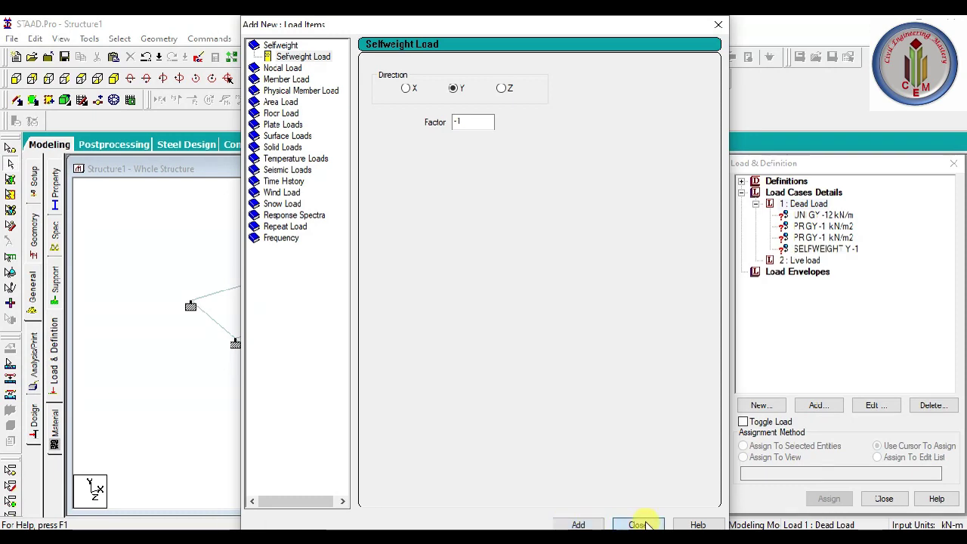
{"action": "left_click", "coordinate": [637, 524]}
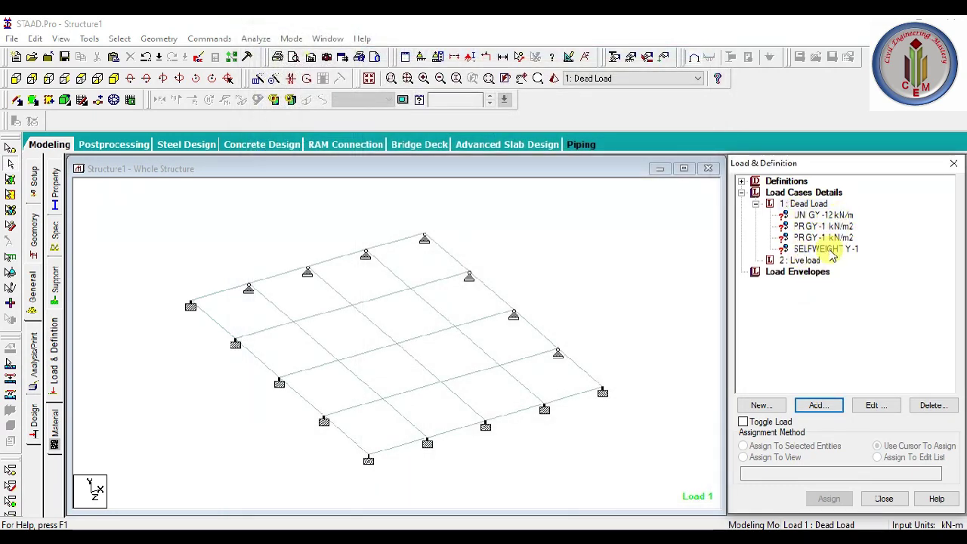
Add a full-plate pressure load of -2 kN/m2 in the GY direction to the Live load case
{"action": "left_click", "coordinate": [803, 260]}
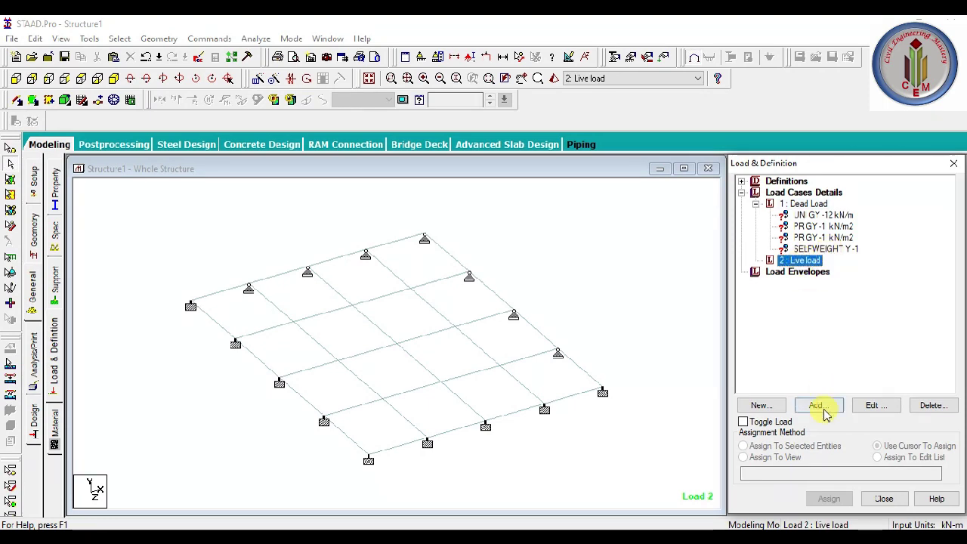
{"action": "left_click", "coordinate": [819, 405]}
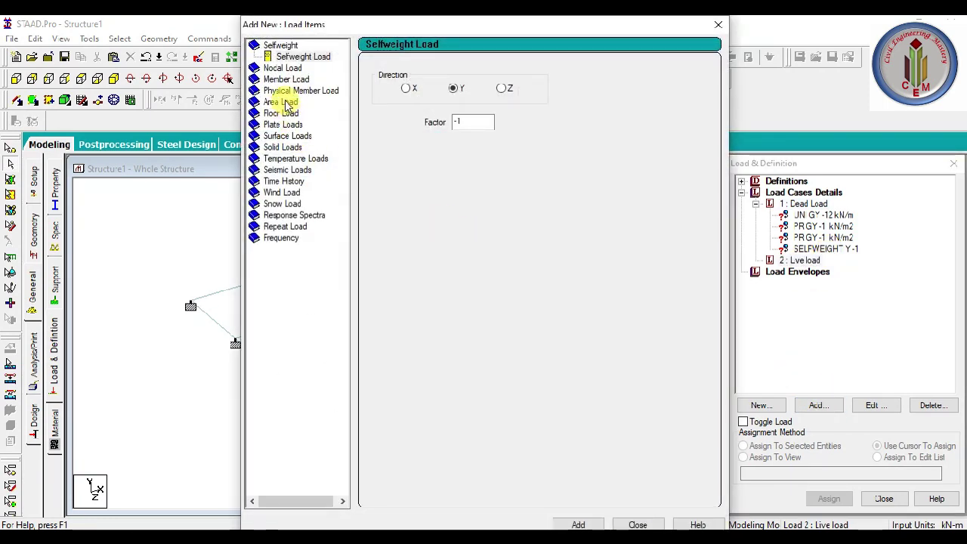
{"action": "left_click", "coordinate": [287, 125]}
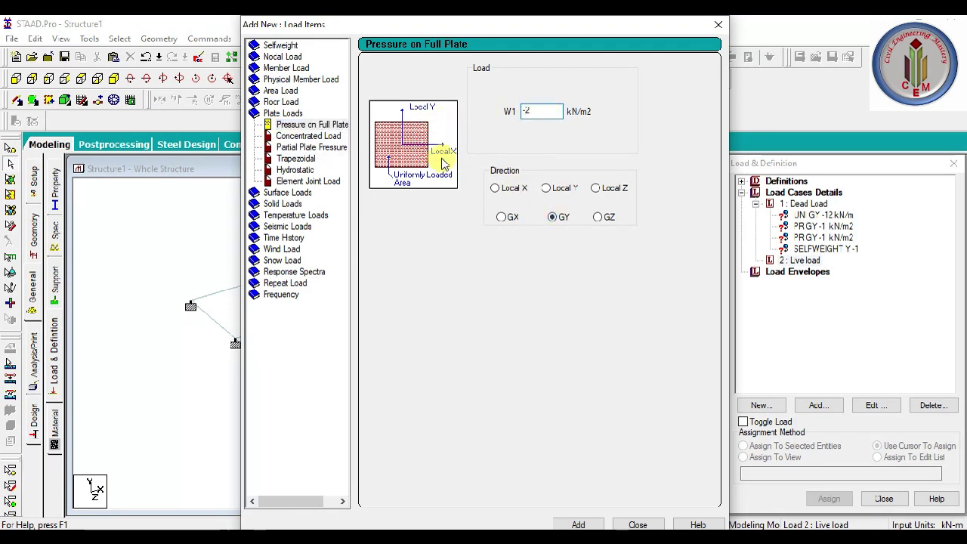
{"action": "left_click", "coordinate": [574, 524]}
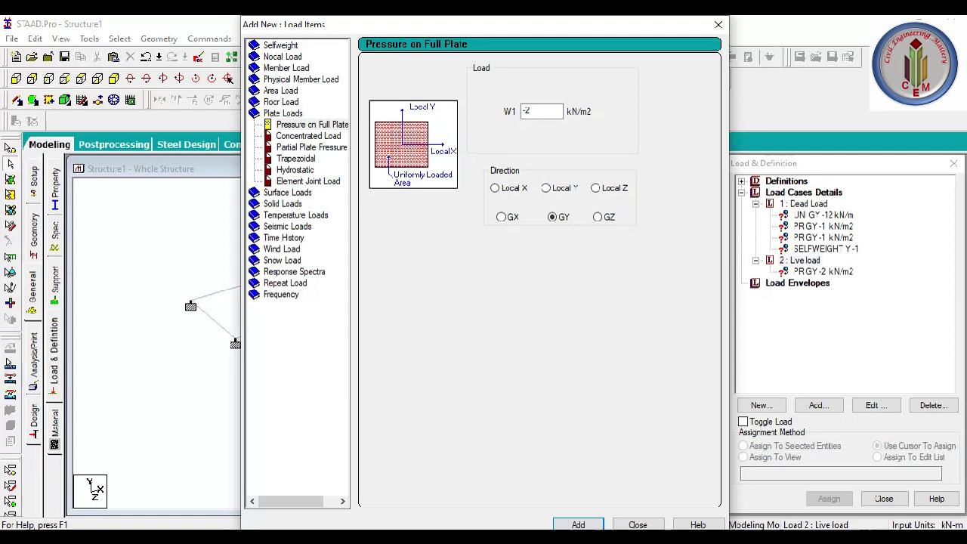
{"action": "left_click", "coordinate": [638, 524]}
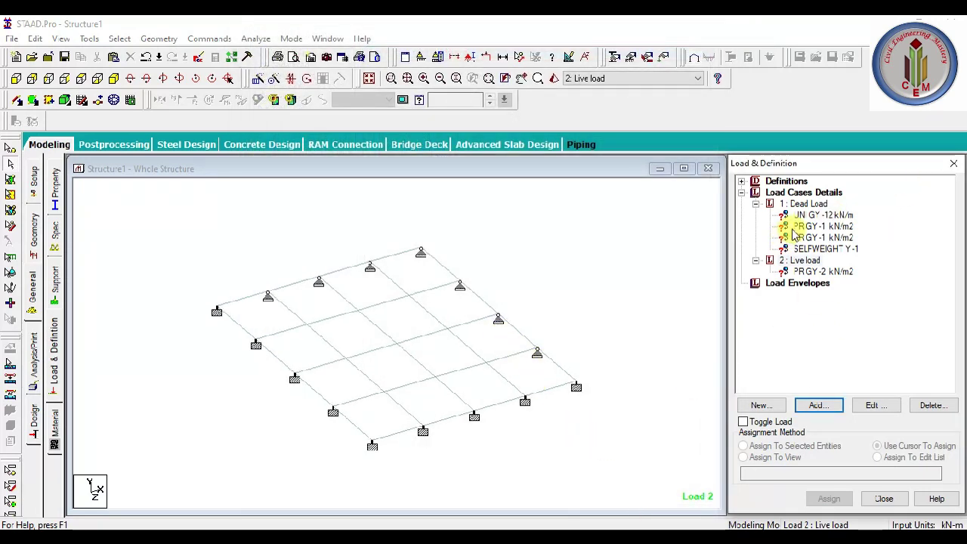
Assign the -12 kN/m uniform dead load to all the beams along the slab's four perimeter edges
{"action": "left_click", "coordinate": [805, 204]}
{"action": "left_click", "coordinate": [815, 216]}
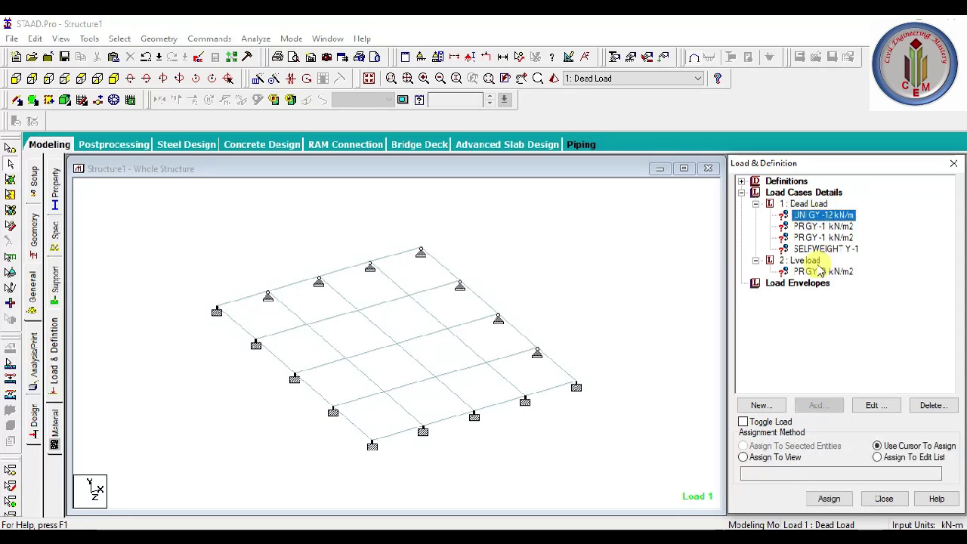
{"action": "left_click", "coordinate": [513, 240]}
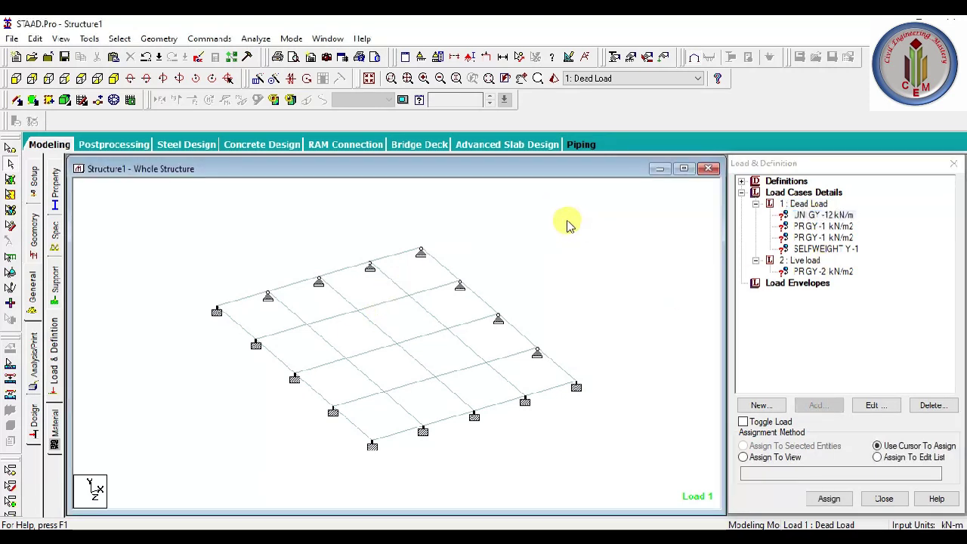
{"action": "left_click", "coordinate": [274, 299]}
{"action": "left_click_drag", "start_coordinate": [210, 217], "coordinate": [345, 285], "text": "ctrl"}
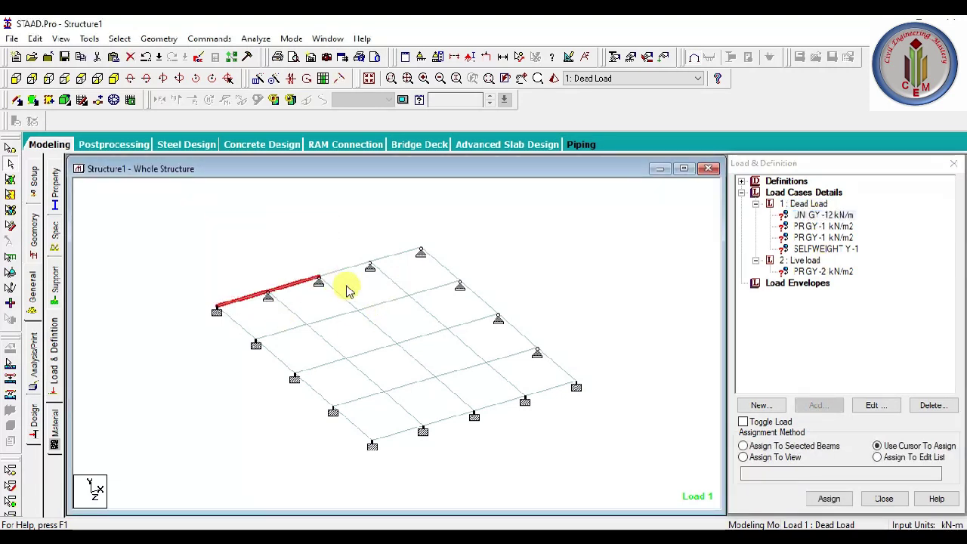
{"action": "left_click", "coordinate": [350, 272], "text": "ctrl"}
{"action": "left_click", "coordinate": [399, 257], "text": "ctrl"}
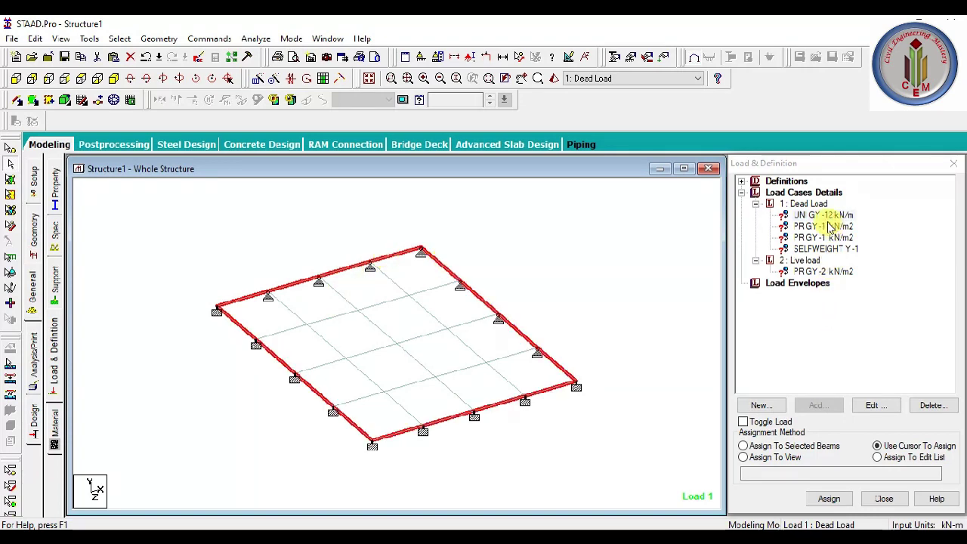
{"action": "left_click", "coordinate": [813, 447]}
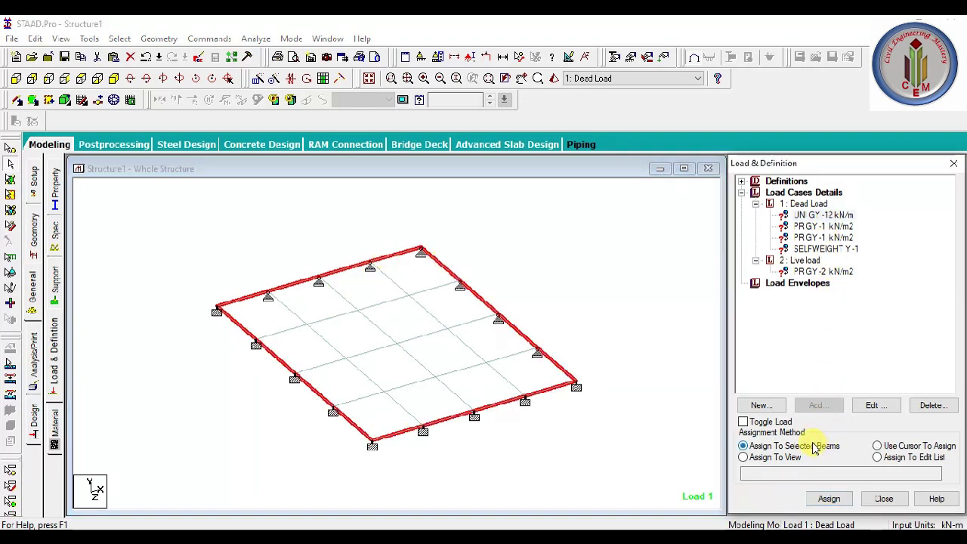
{"action": "left_click", "coordinate": [829, 499]}
{"action": "left_click", "coordinate": [870, 373]}
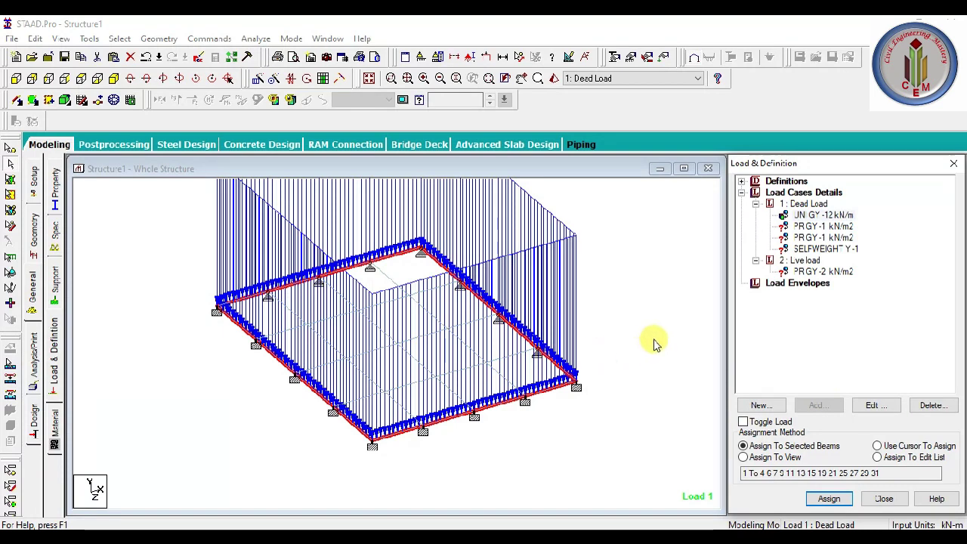
Assign the first -1 kN/m2 dead load pressure to all the slab's plates
{"action": "scroll", "coordinate": [568, 400], "scroll_direction": "down", "scroll_amount": 2}
{"action": "scroll", "coordinate": [563, 421], "scroll_direction": "up", "scroll_amount": 4}
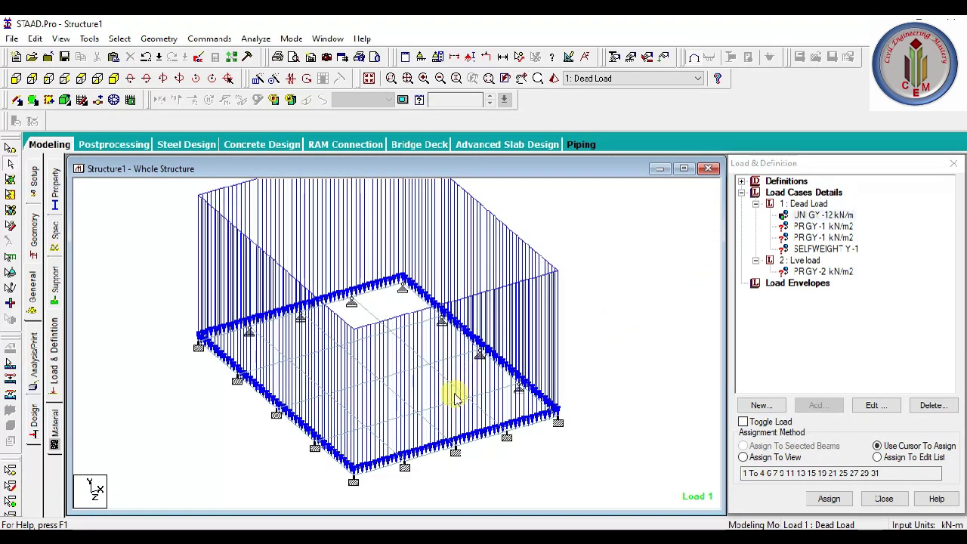
{"action": "left_click", "coordinate": [810, 226]}
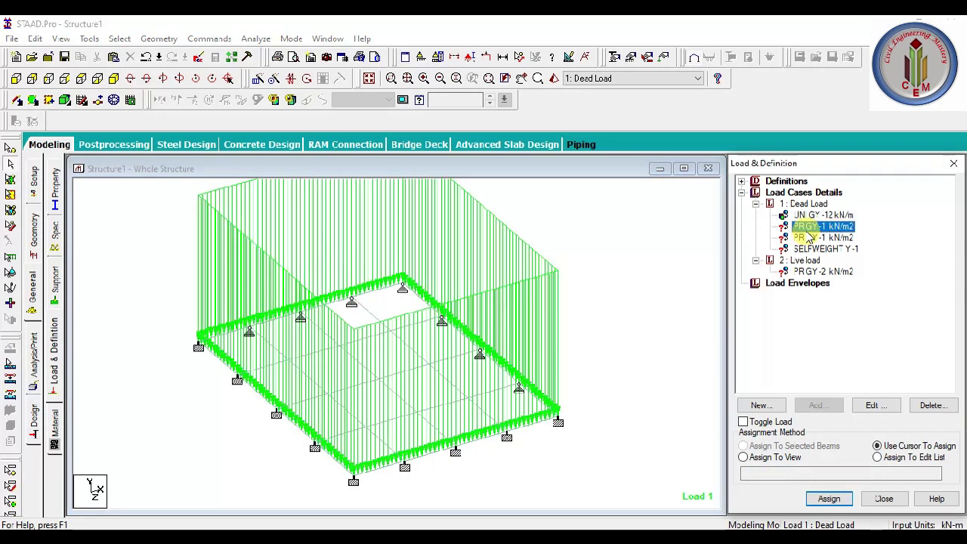
{"action": "scroll", "coordinate": [522, 352], "scroll_direction": "down", "scroll_amount": 2}
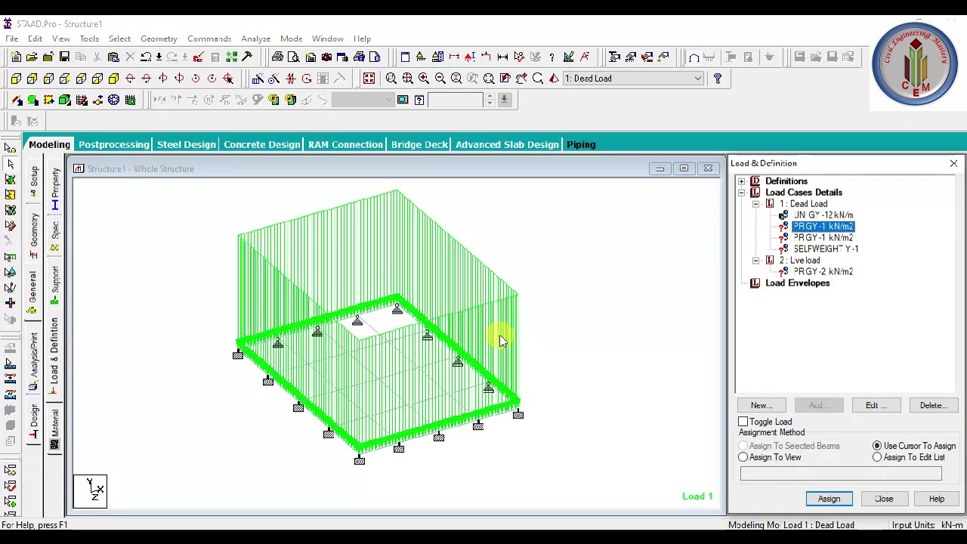
{"action": "left_click", "coordinate": [11, 179]}
{"action": "left_click_drag", "start_coordinate": [113, 253], "coordinate": [562, 519]}
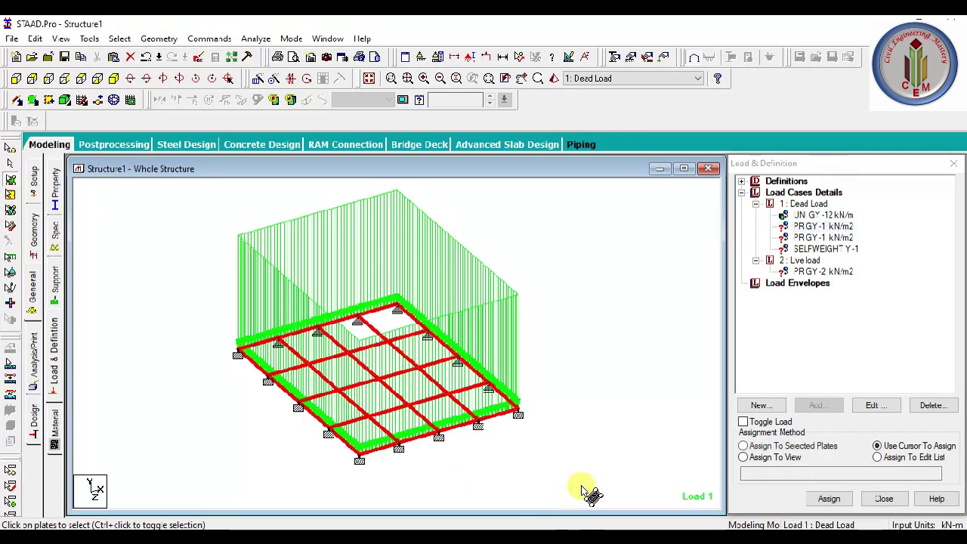
{"action": "left_click", "coordinate": [809, 451]}
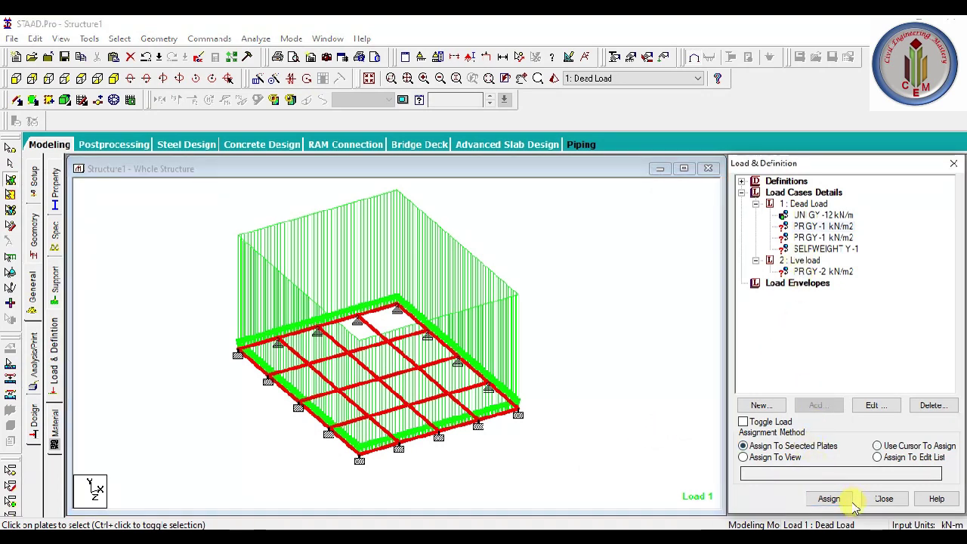
{"action": "left_click", "coordinate": [828, 500]}
{"action": "left_click", "coordinate": [868, 373]}
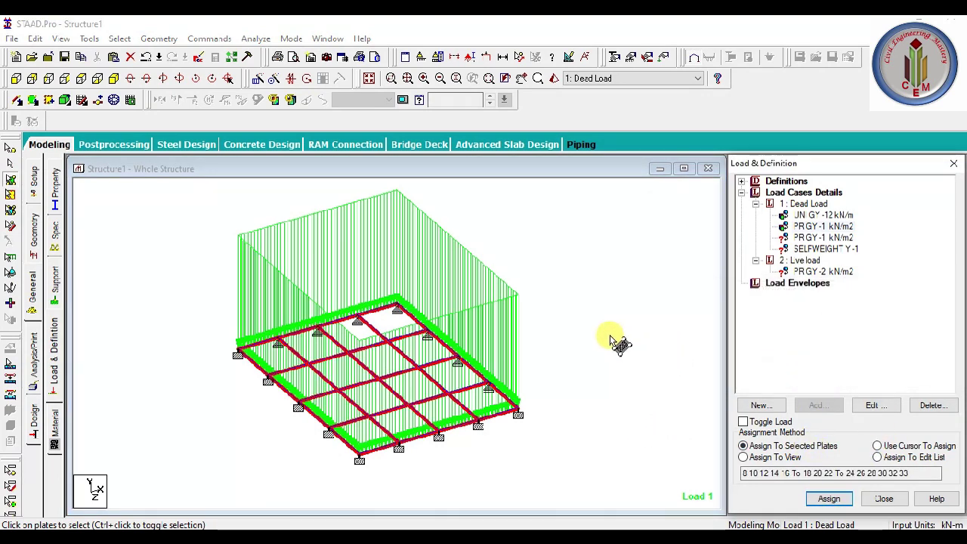
Assign the second -1 kN/m2 dead load pressure to all the selected slab plates
{"action": "left_click", "coordinate": [53, 358]}
{"action": "left_click", "coordinate": [741, 193]}
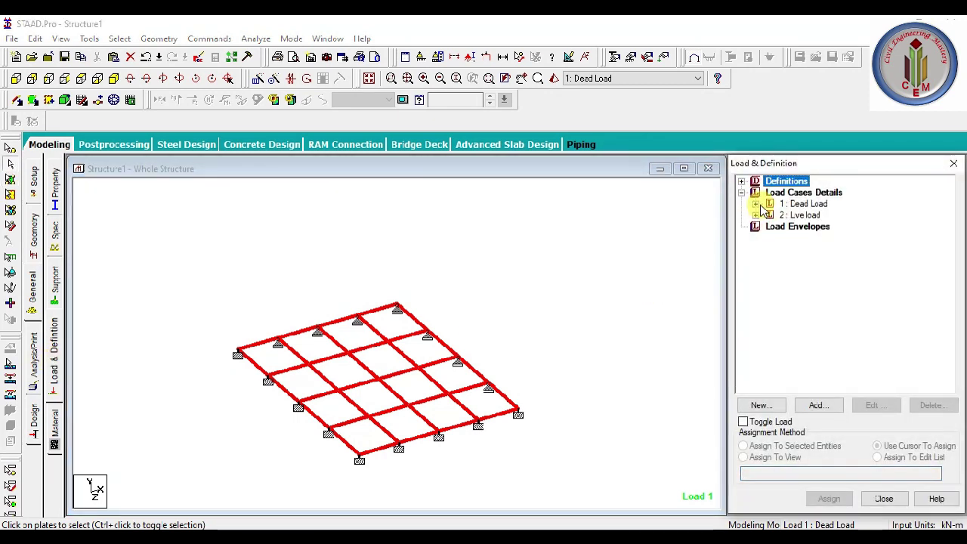
{"action": "left_click", "coordinate": [754, 204]}
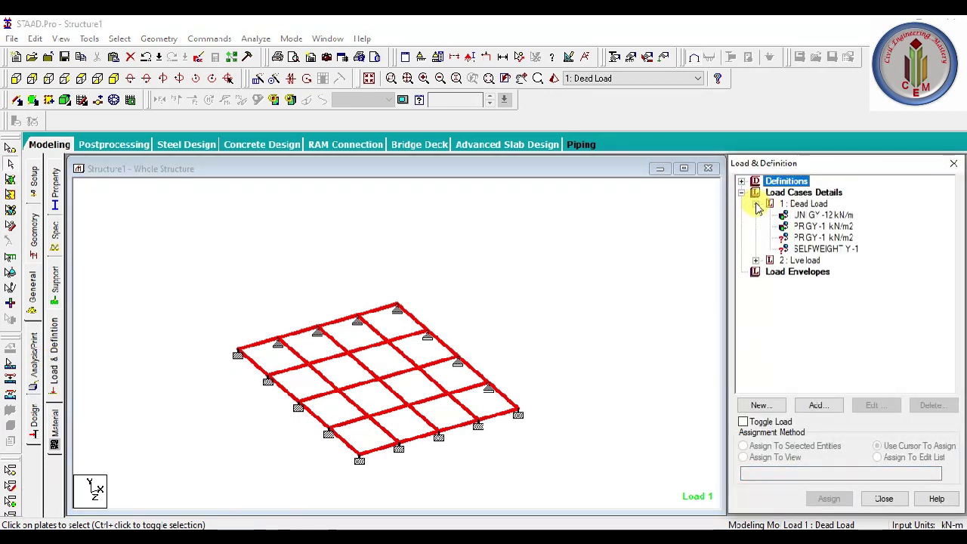
{"action": "left_click", "coordinate": [755, 260]}
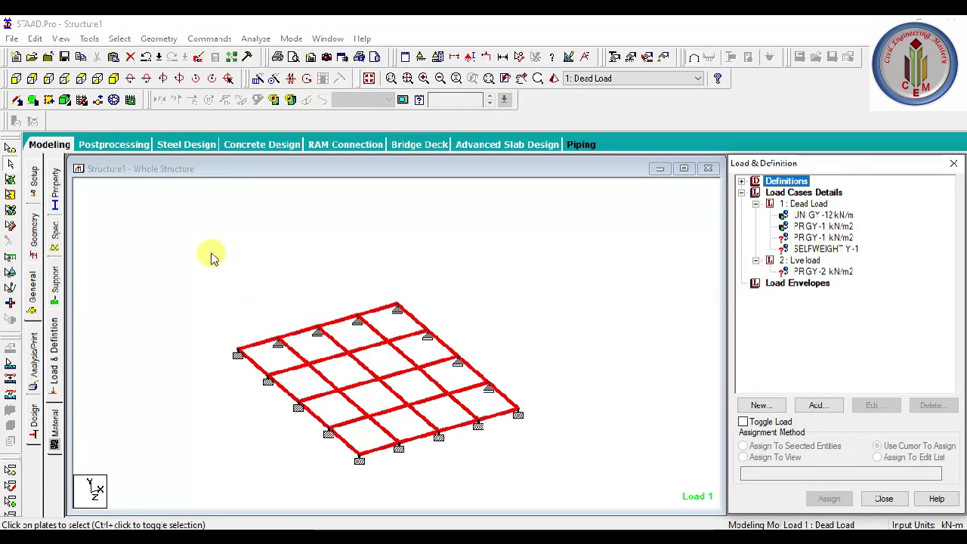
{"action": "left_click", "coordinate": [819, 238]}
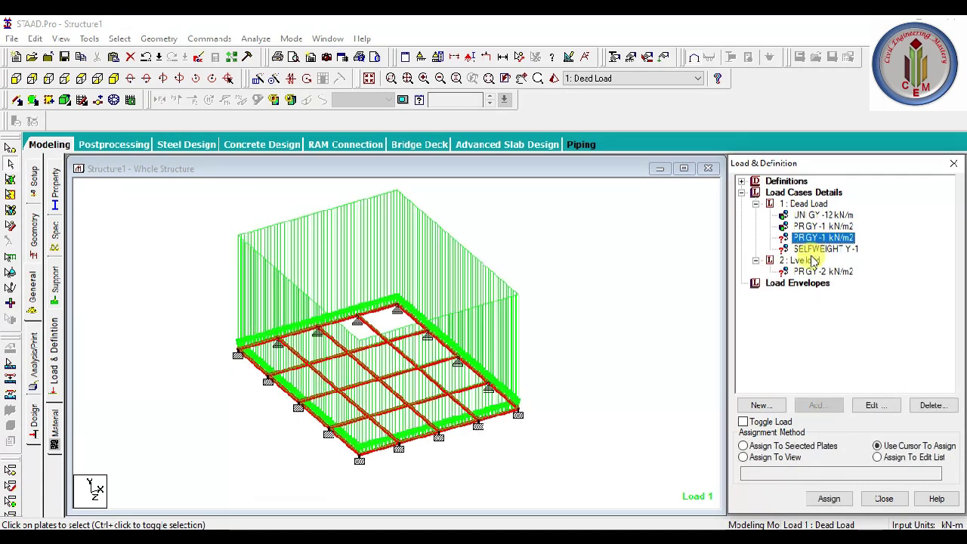
{"action": "left_click", "coordinate": [821, 447]}
{"action": "left_click", "coordinate": [829, 498]}
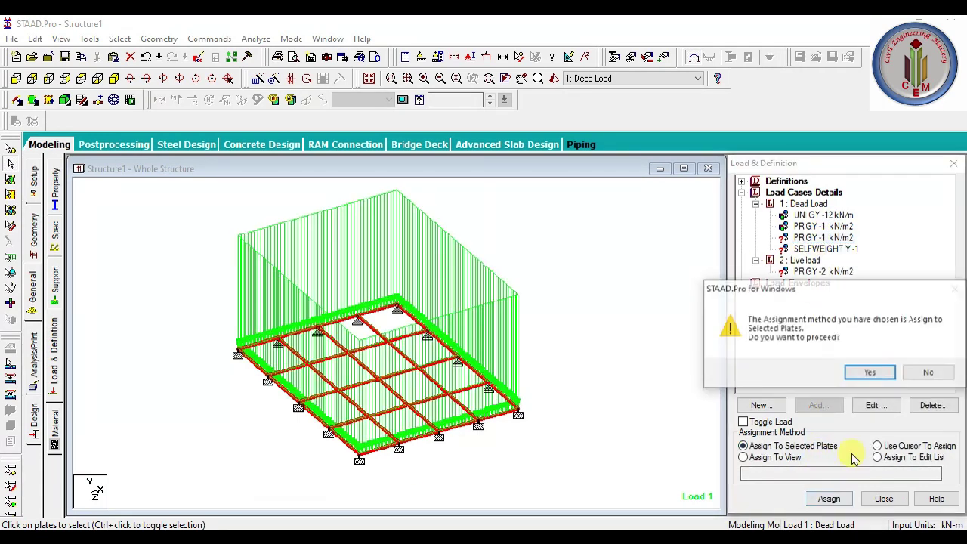
{"action": "left_click", "coordinate": [863, 372]}
{"action": "left_click", "coordinate": [704, 316]}
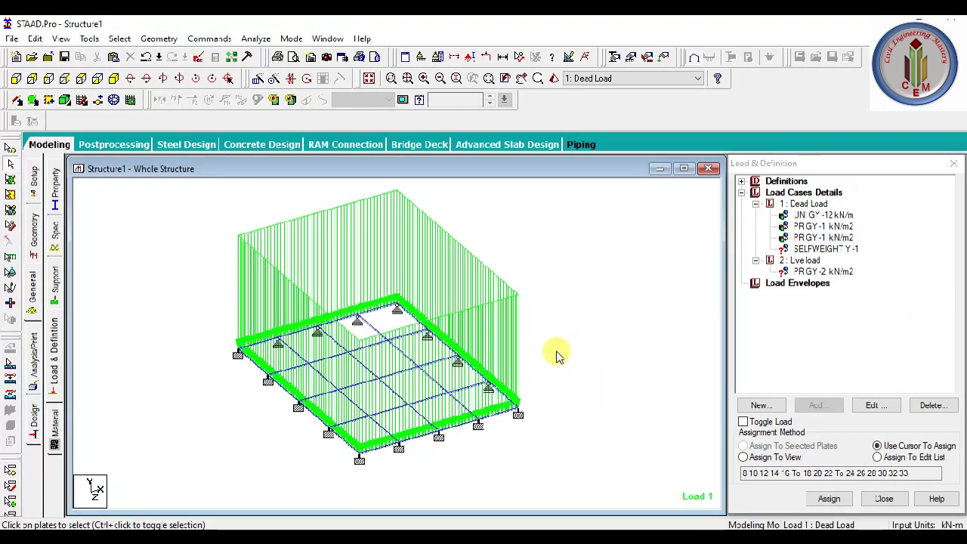
Assign the -2 kN/m2 live load pressure to all the slab's plates
{"action": "left_click_drag", "start_coordinate": [556, 494], "coordinate": [217, 227]}
{"action": "left_click", "coordinate": [831, 272]}
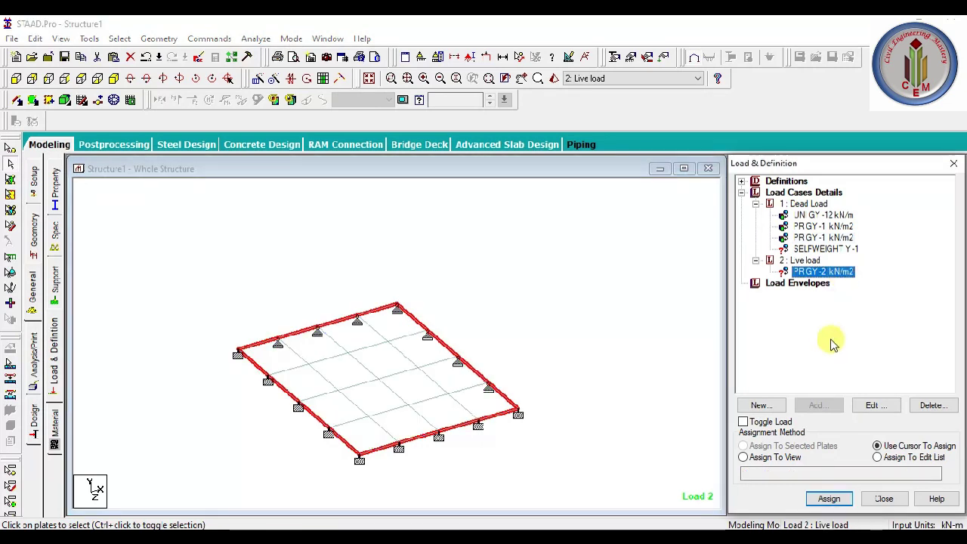
{"action": "left_click_drag", "start_coordinate": [536, 479], "coordinate": [224, 259]}
{"action": "left_click", "coordinate": [17, 178]}
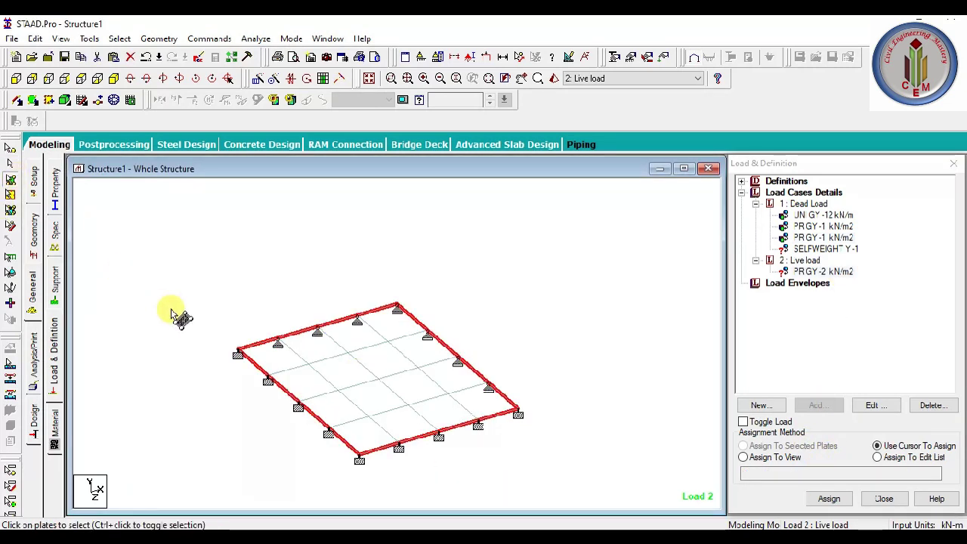
{"action": "left_click_drag", "start_coordinate": [174, 310], "coordinate": [584, 468]}
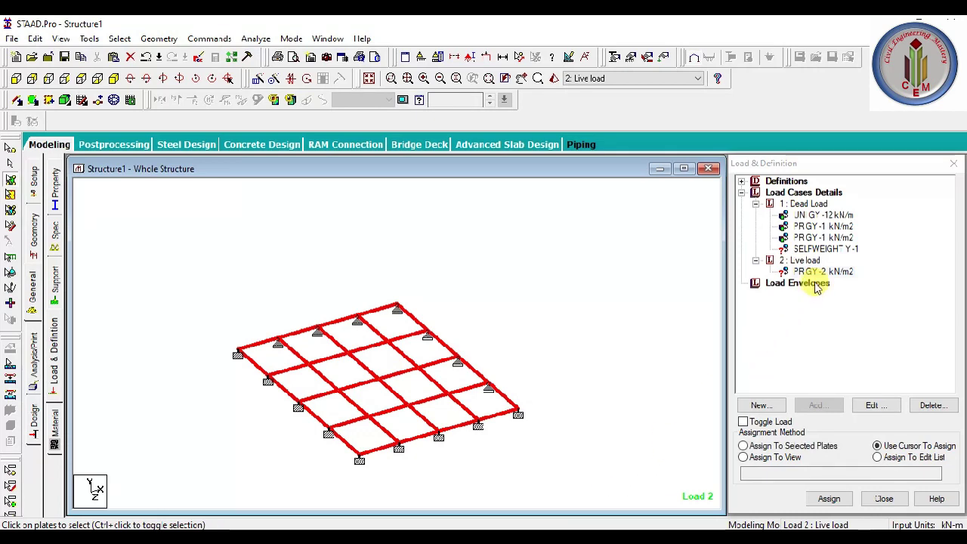
{"action": "left_click", "coordinate": [793, 447]}
{"action": "left_click", "coordinate": [829, 497]}
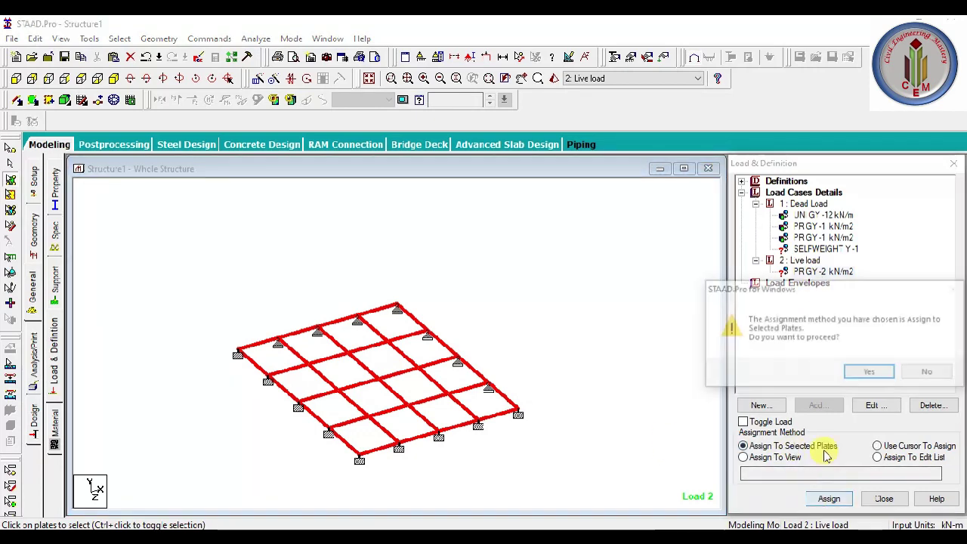
{"action": "left_click", "coordinate": [869, 371]}
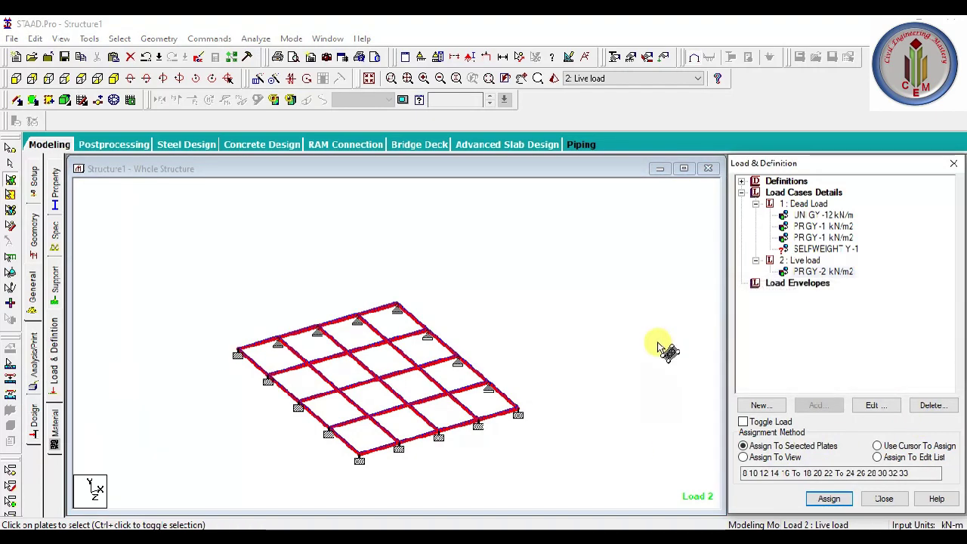
{"action": "left_click", "coordinate": [597, 334]}
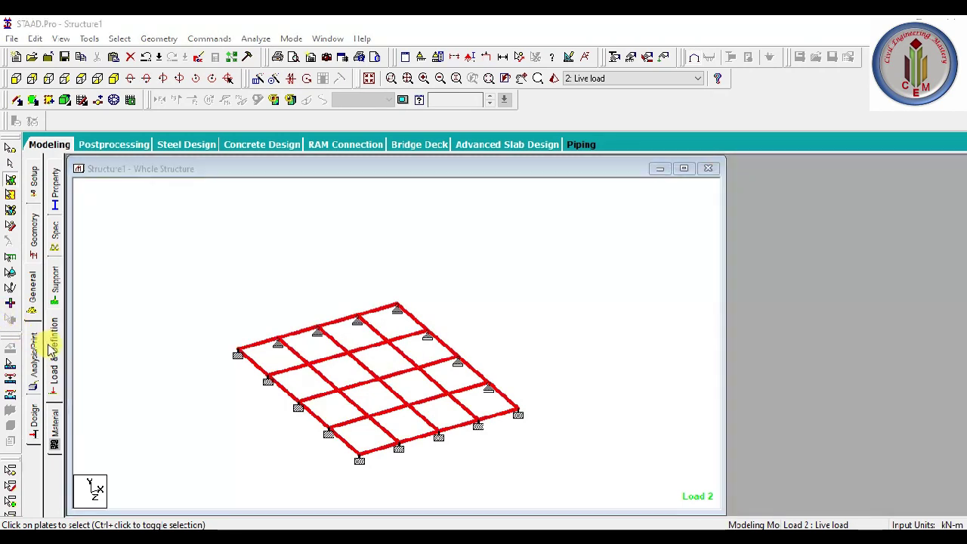
Assign the Y -1 selfweight of the Dead Load case to all the perimeter beams
{"action": "left_click", "coordinate": [53, 348]}
{"action": "left_click", "coordinate": [741, 192]}
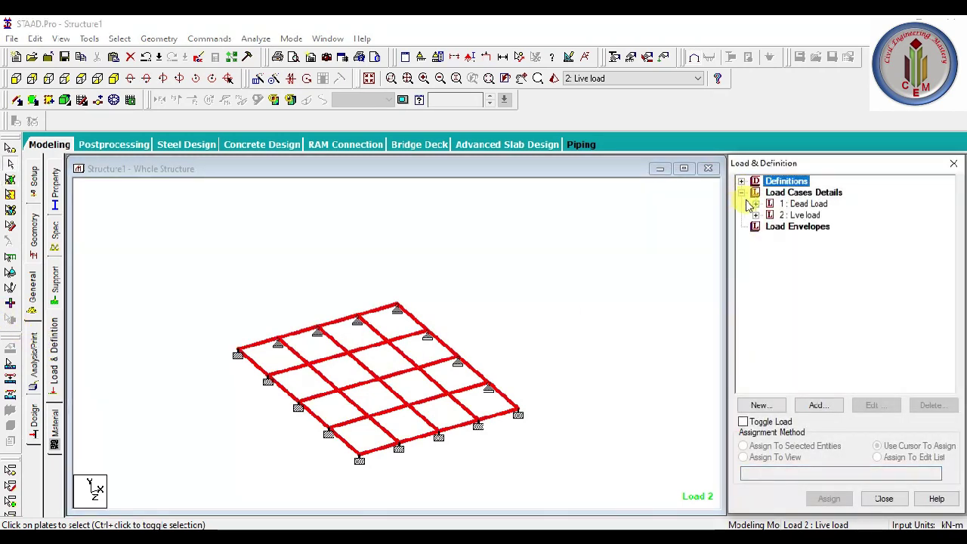
{"action": "left_click", "coordinate": [755, 204]}
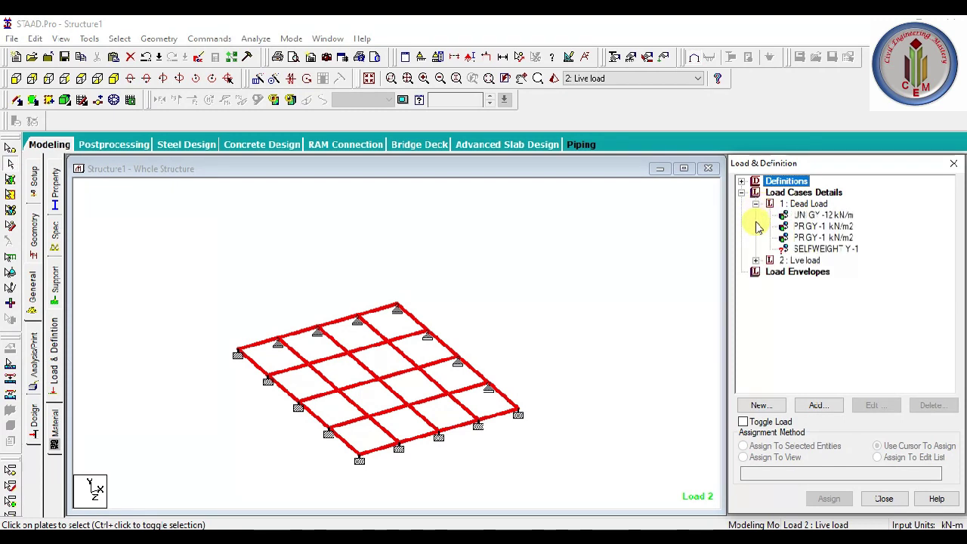
{"action": "left_click", "coordinate": [754, 260]}
{"action": "left_click", "coordinate": [635, 294]}
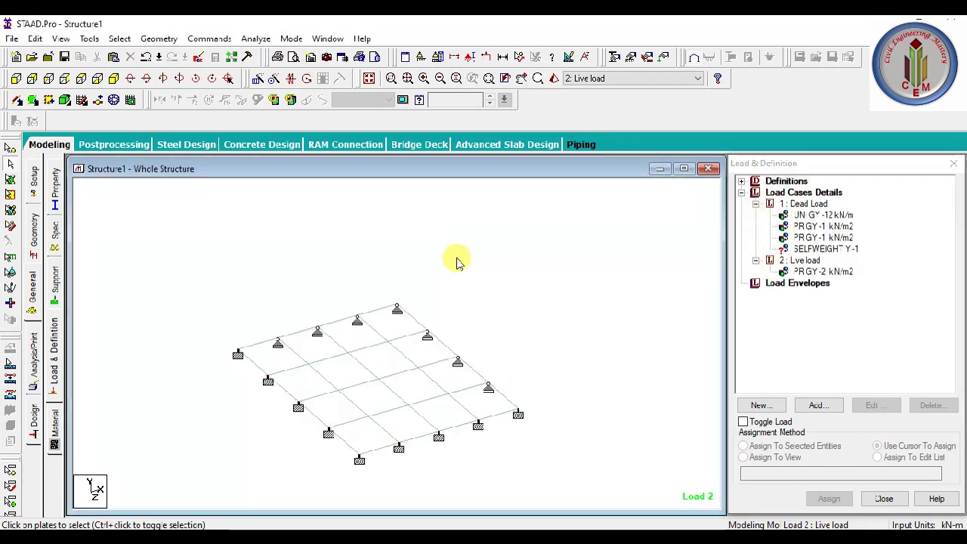
{"action": "middle_click_drag", "start_coordinate": [485, 343], "coordinate": [511, 295]}
{"action": "left_click_drag", "start_coordinate": [185, 220], "coordinate": [571, 445]}
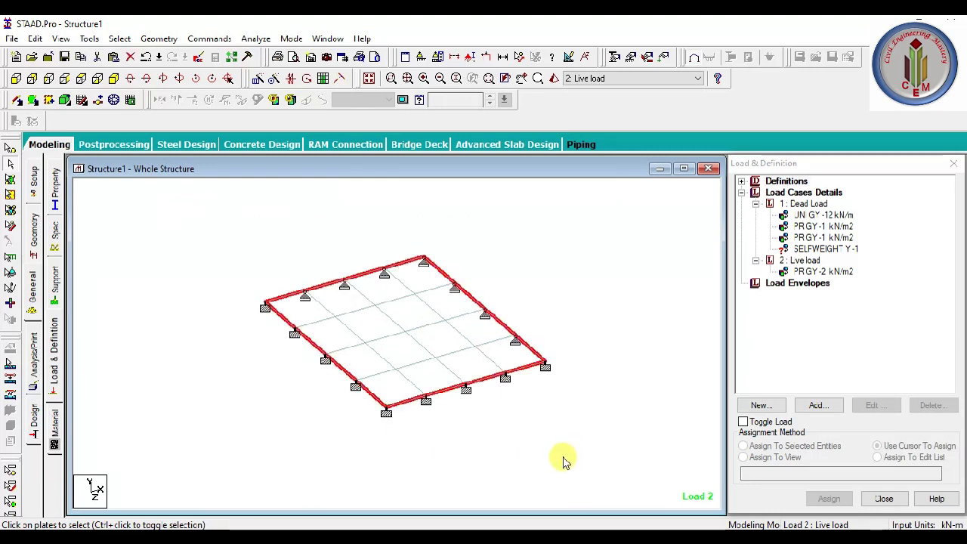
{"action": "left_click", "coordinate": [827, 248]}
{"action": "left_click", "coordinate": [166, 210]}
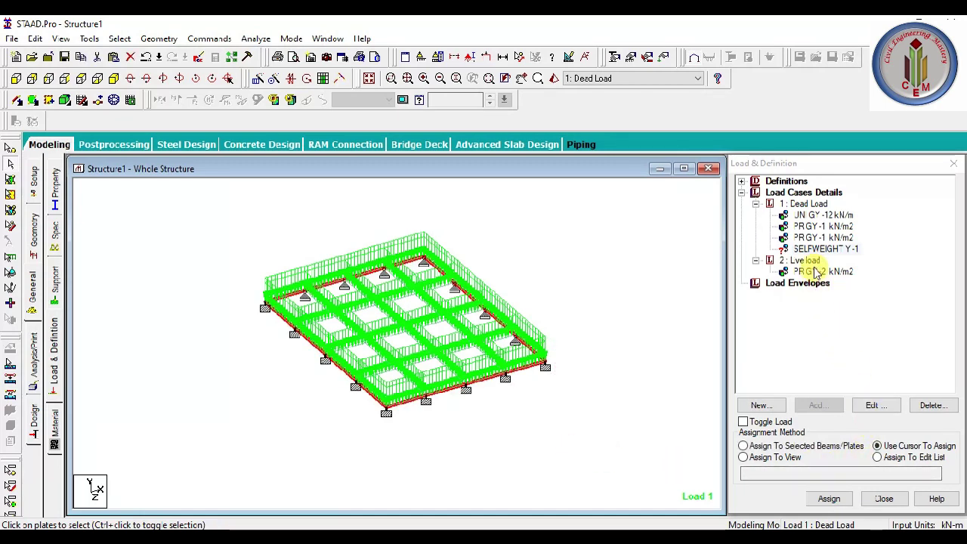
{"action": "left_click", "coordinate": [804, 447]}
{"action": "left_click", "coordinate": [829, 498]}
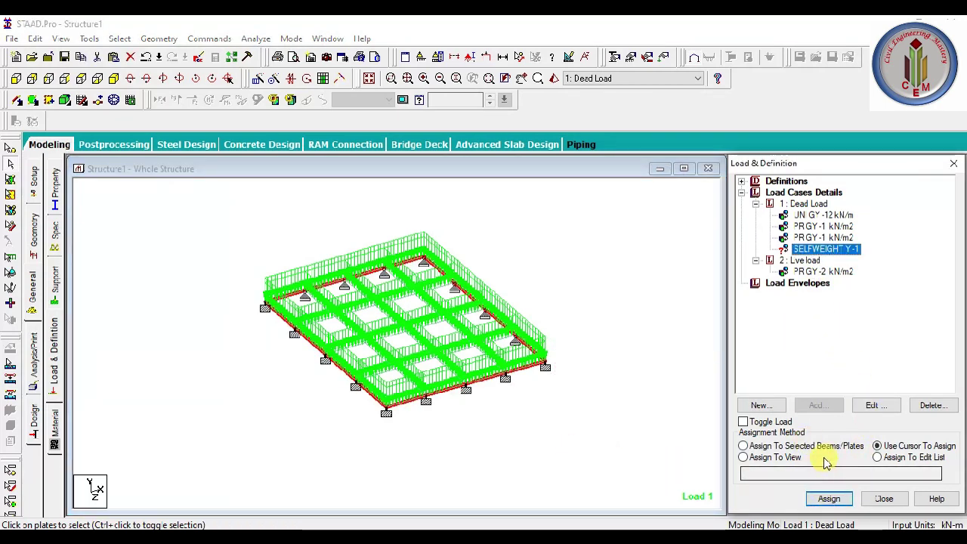
{"action": "left_click", "coordinate": [829, 498]}
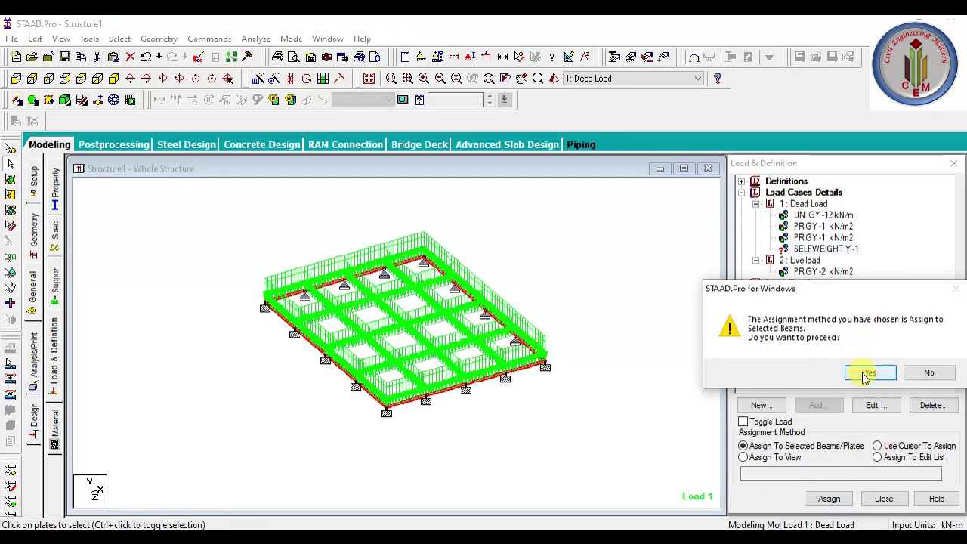
{"action": "left_click", "coordinate": [869, 372]}
Assign the same Y -1 selfweight to all the slab's plates as well
{"action": "left_click", "coordinate": [11, 183]}
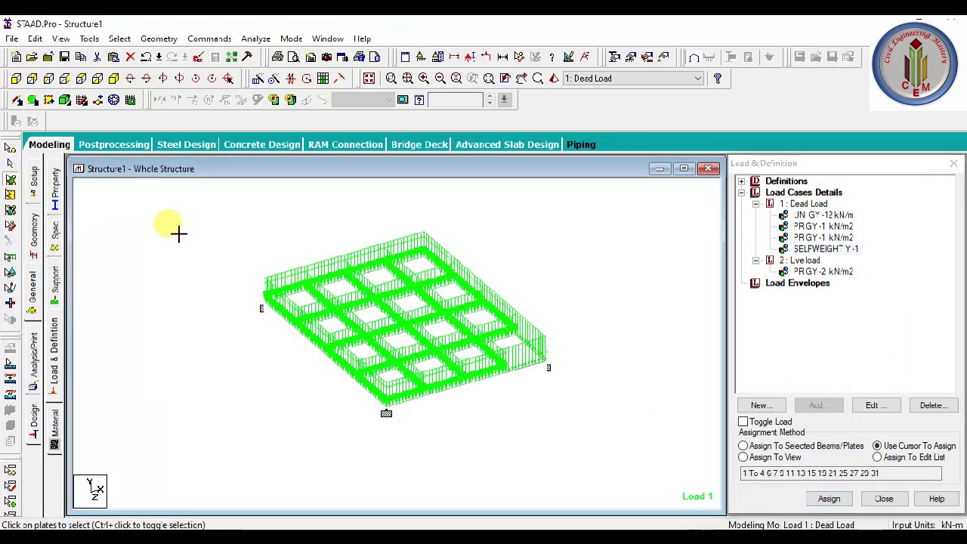
{"action": "left_click_drag", "start_coordinate": [177, 231], "coordinate": [574, 438]}
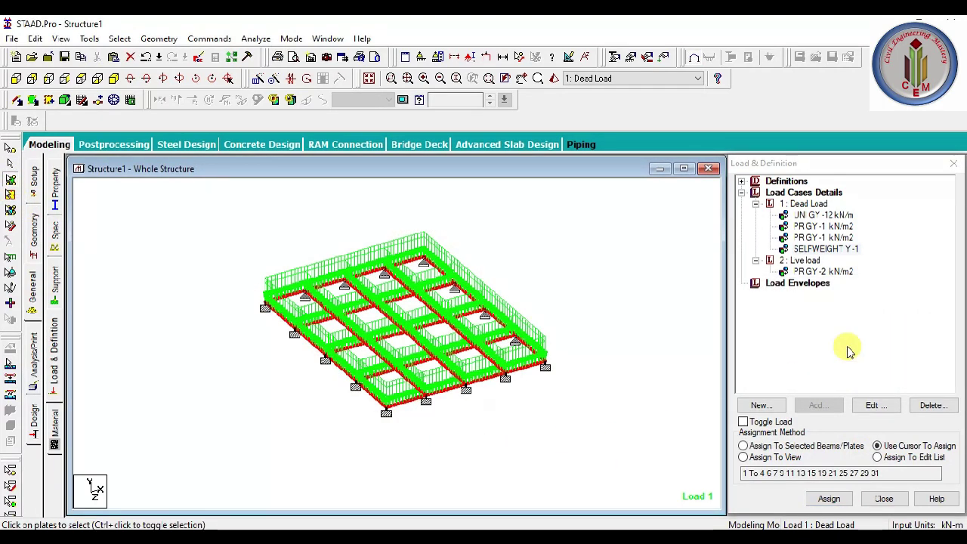
{"action": "left_click", "coordinate": [823, 445]}
{"action": "left_click", "coordinate": [829, 499]}
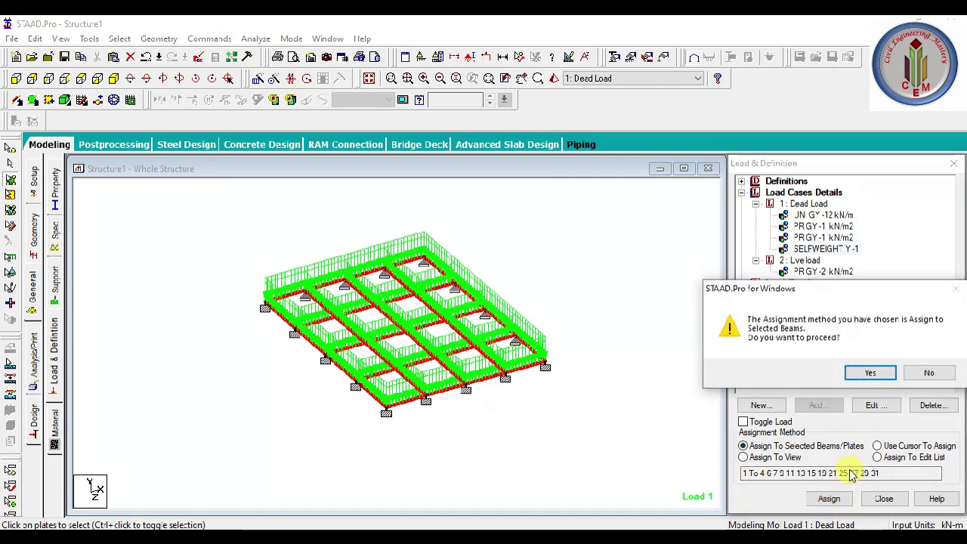
{"action": "left_click", "coordinate": [869, 372]}
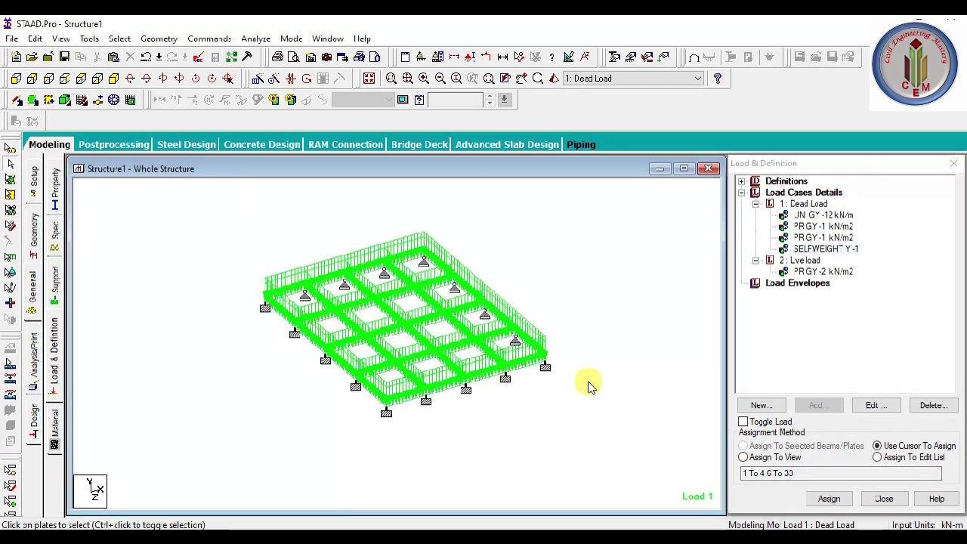
Save the structure into the STAAD Editor's input file and insert the comment line ***Load combinations*** above FINISH
{"action": "left_click", "coordinate": [197, 61]}
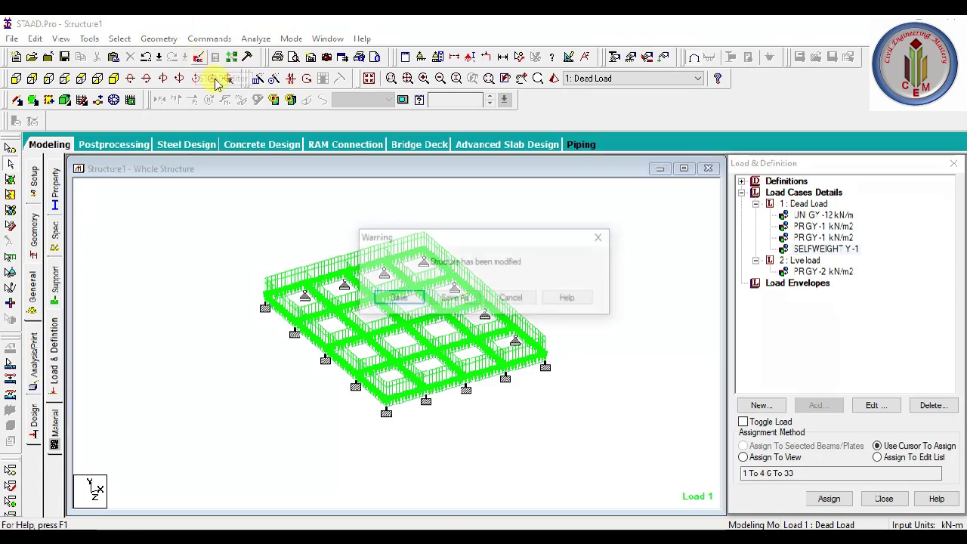
{"action": "left_click", "coordinate": [398, 299]}
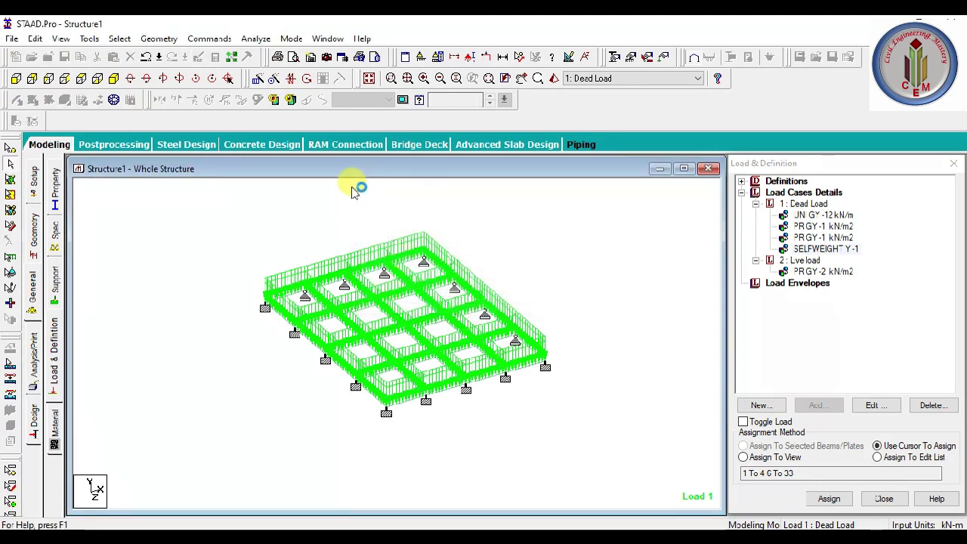
{"action": "scroll", "coordinate": [384, 367], "scroll_direction": "down", "scroll_amount": 15}
{"action": "scroll", "coordinate": [466, 353], "scroll_direction": "up", "scroll_amount": 4}
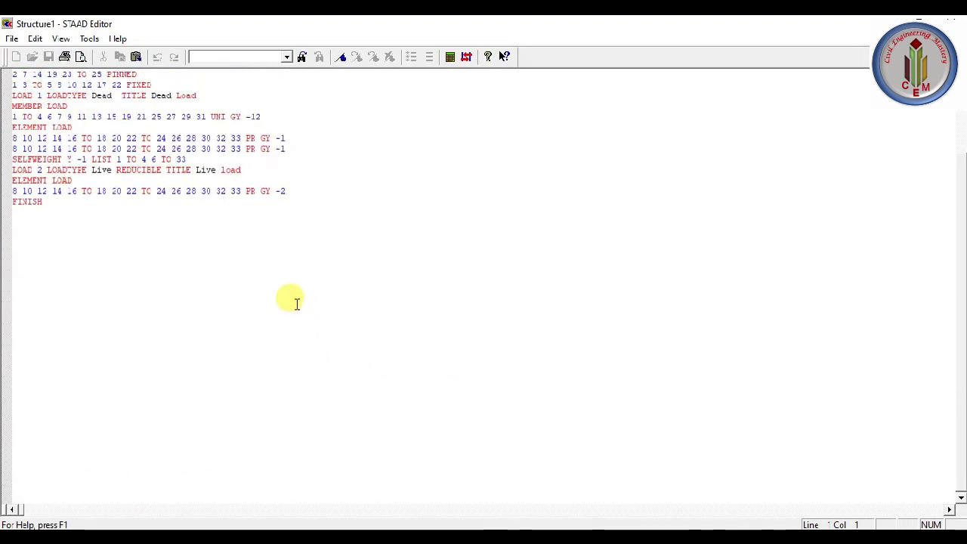
{"action": "left_click", "coordinate": [289, 192]}
{"action": "key", "text": "Return"}
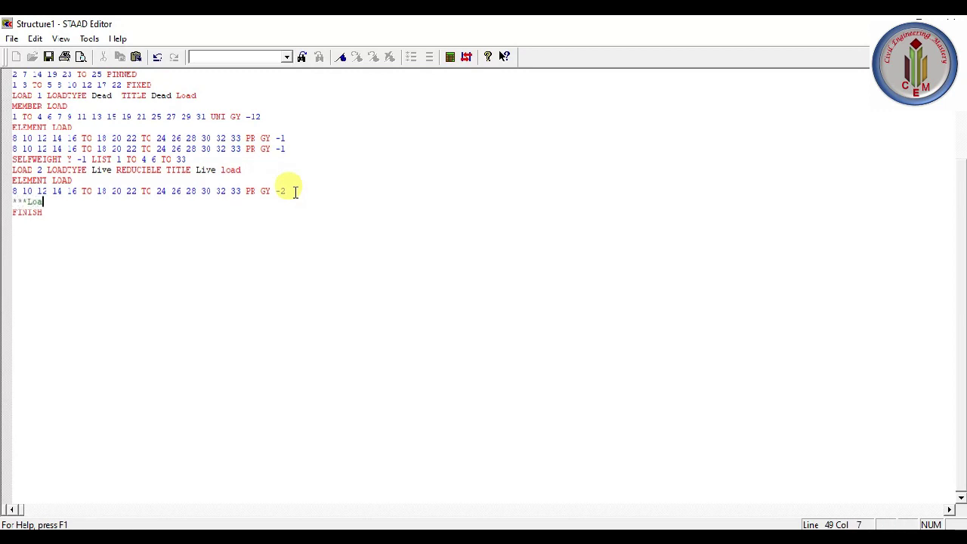
{"action": "type", "text": "***Load ca"}
{"action": "key", "text": "Return"}
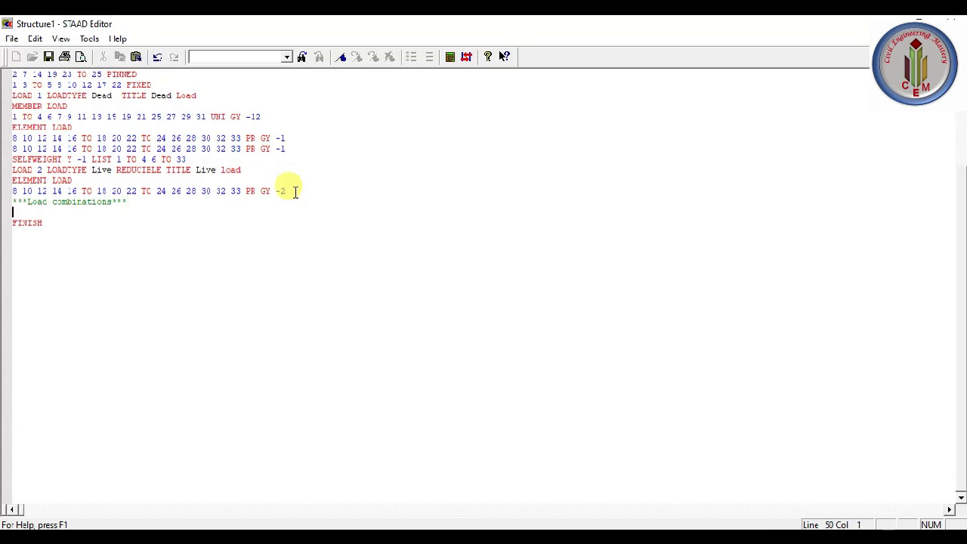
Add load combination 3, titled 1.0(DL+LL), below the comment line, with the factor line 1 1.0 2 1.0
{"action": "scroll", "coordinate": [136, 266], "scroll_direction": "up", "scroll_amount": 2}
{"action": "key", "text": "Caps_Lock"}
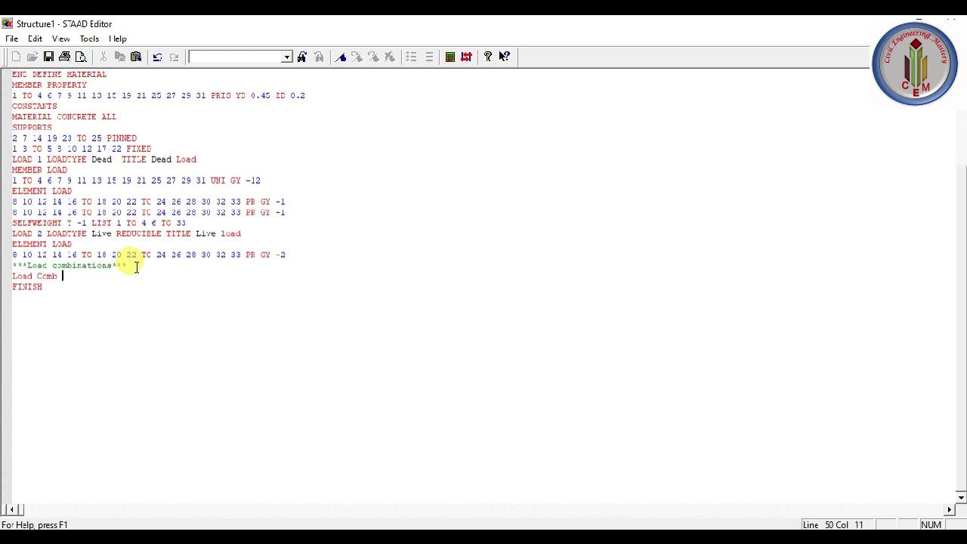
{"action": "type", "text": "Load Comb 3 1.0"}
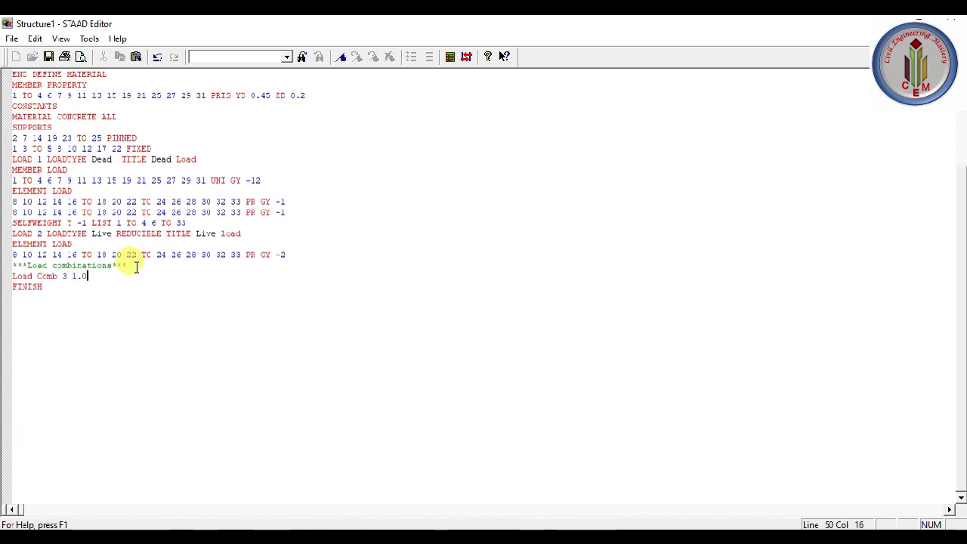
{"action": "type", "text": "("}
{"action": "key", "text": "Caps_Lock"}
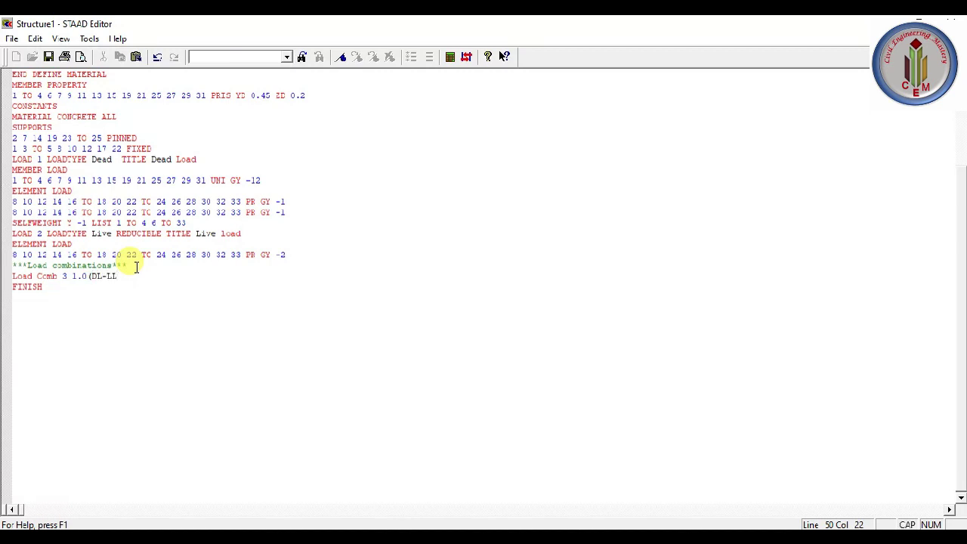
{"action": "key", "text": "Return"}
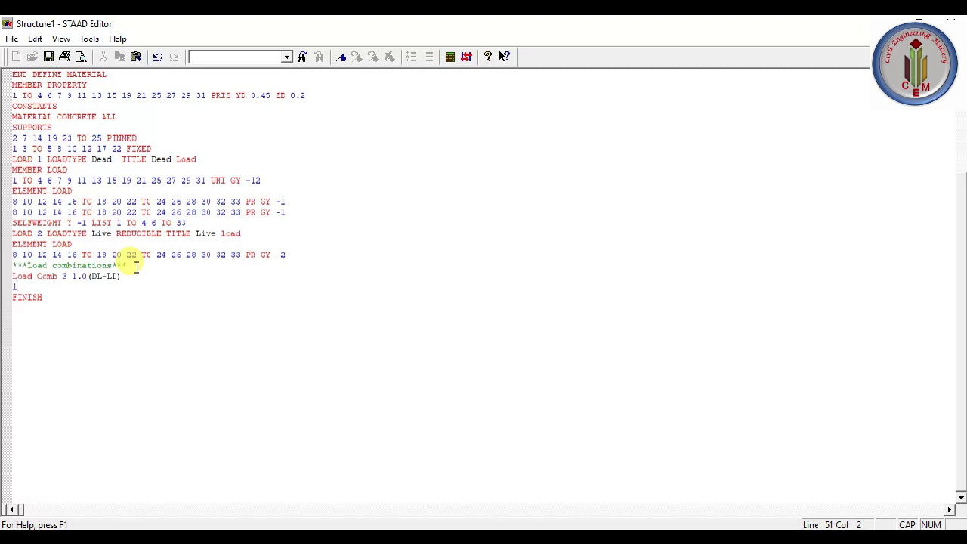
{"action": "type", "text": "1 1.0 2 1"}
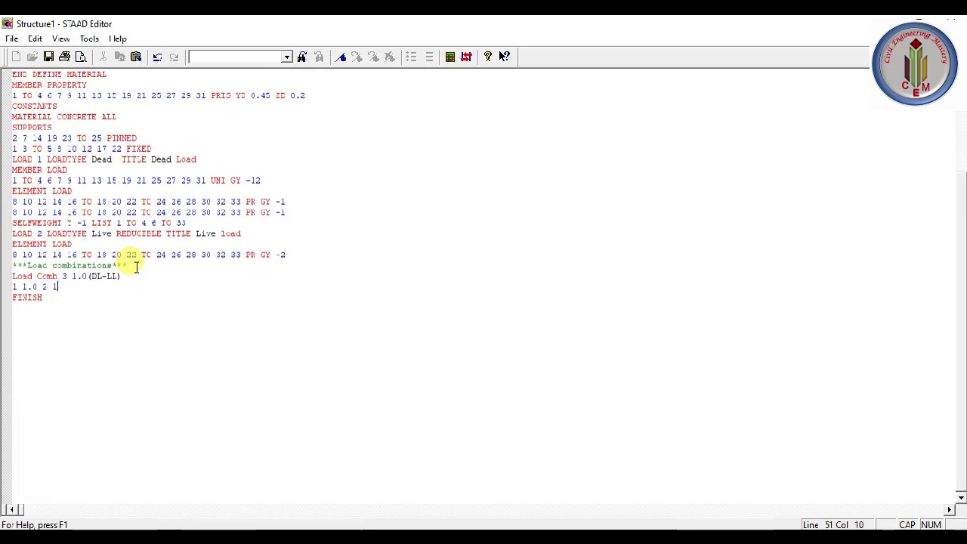
{"action": "type", "text": ".0"}
{"action": "key", "text": "Return"}
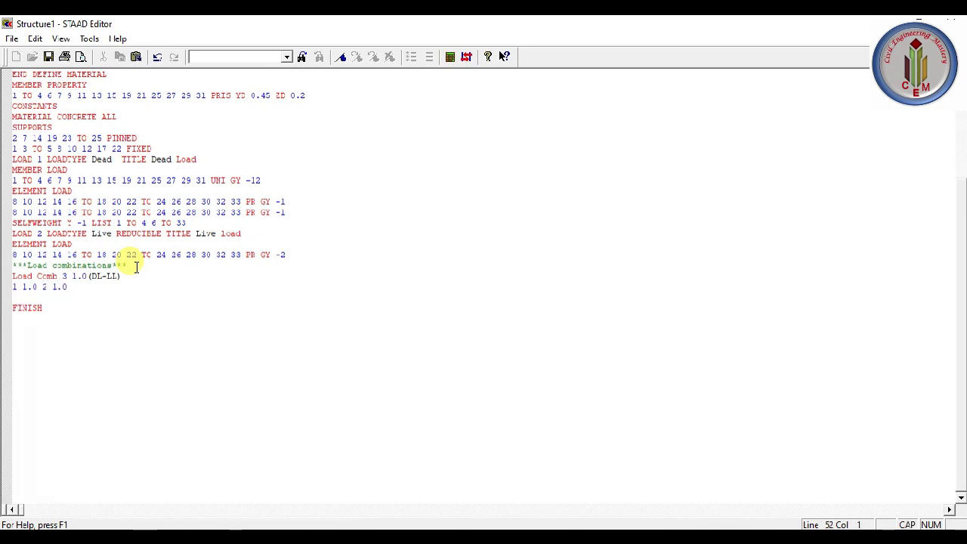
Add load combination 4, titled 1.5(DL+LL), with the factor line 1 1.5 2 1.5, then save and close the input file
{"action": "type", "text": "Load"}
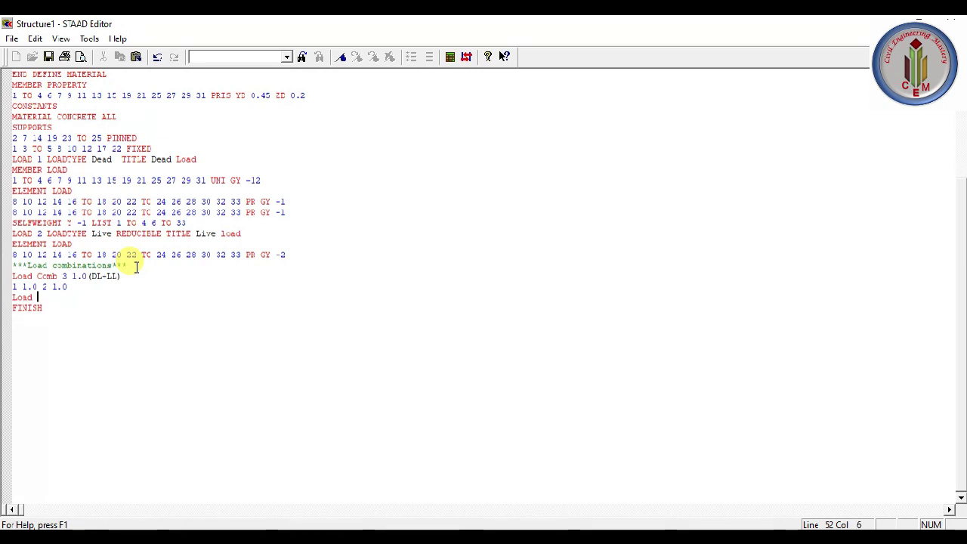
{"action": "type", "text": " C"}
{"action": "key", "text": "Caps_Lock"}
{"action": "type", "text": "omb"}
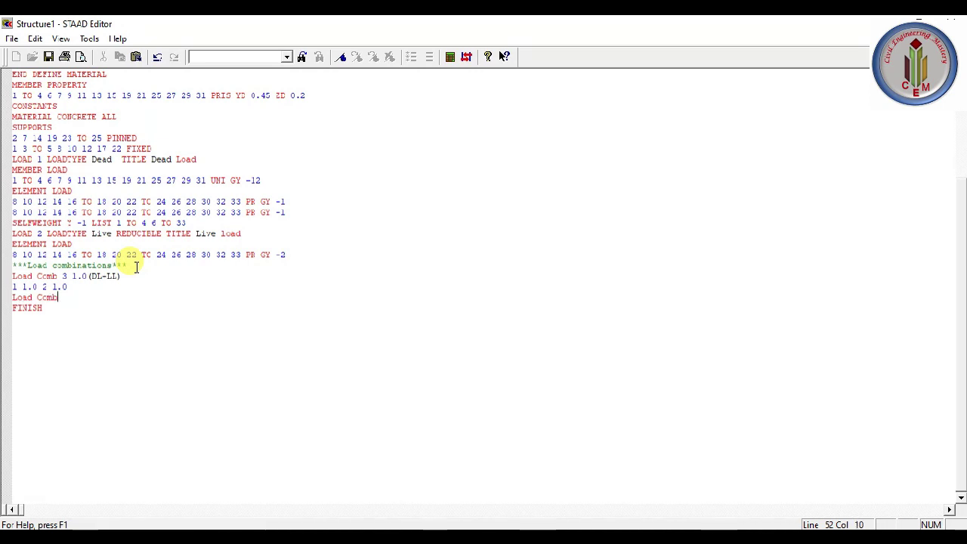
{"action": "type", "text": " 4 1.5("}
{"action": "key", "text": "Caps_Lock"}
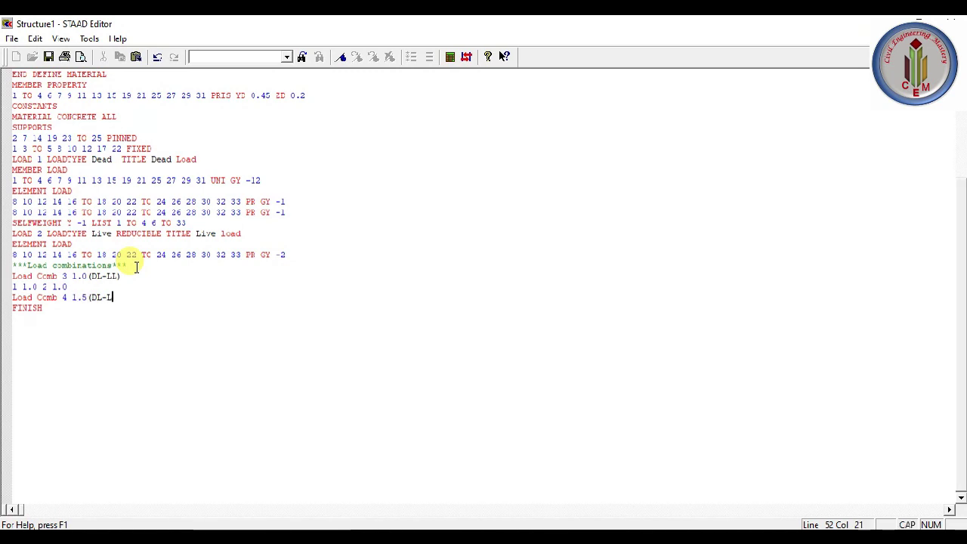
{"action": "key", "text": "Return"}
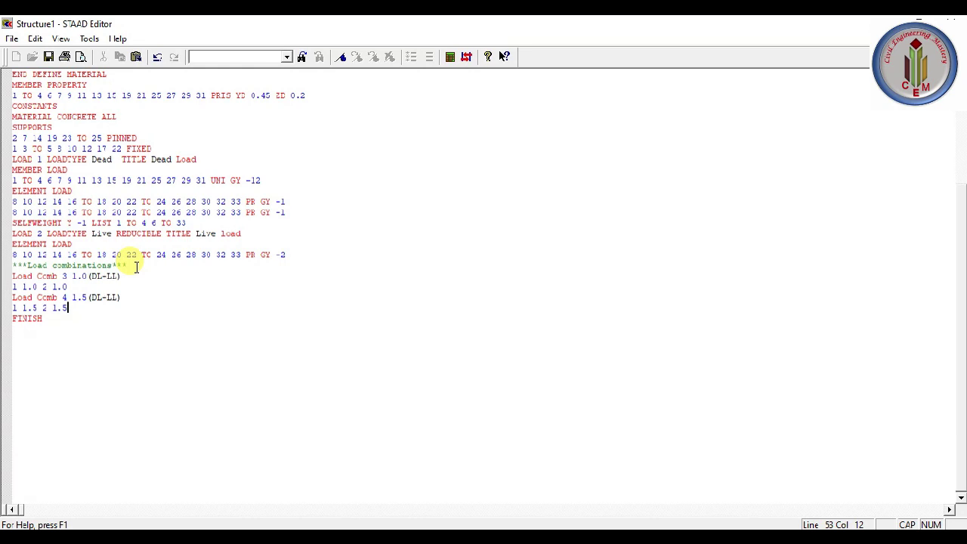
{"action": "left_click", "coordinate": [47, 57]}
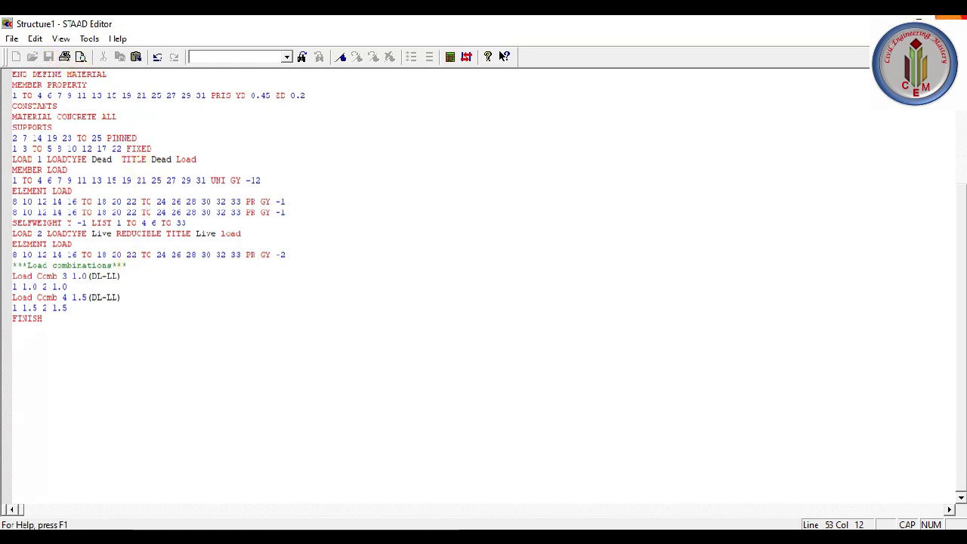
{"action": "left_click", "coordinate": [950, 23]}
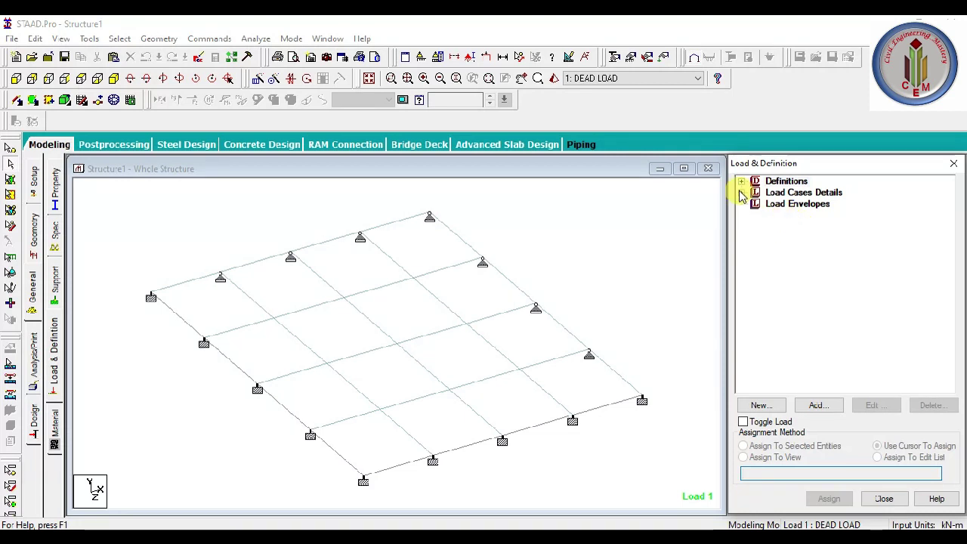
Check the load cases and factors listed under the 1.0(DL+LL) and 1.5(DL+LL) combinations
{"action": "left_click", "coordinate": [740, 192]}
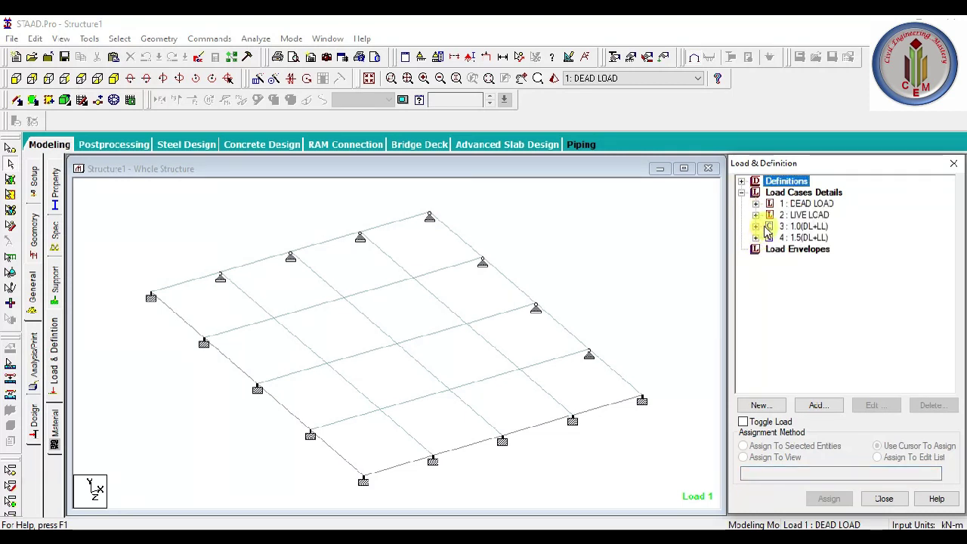
{"action": "left_click", "coordinate": [756, 226]}
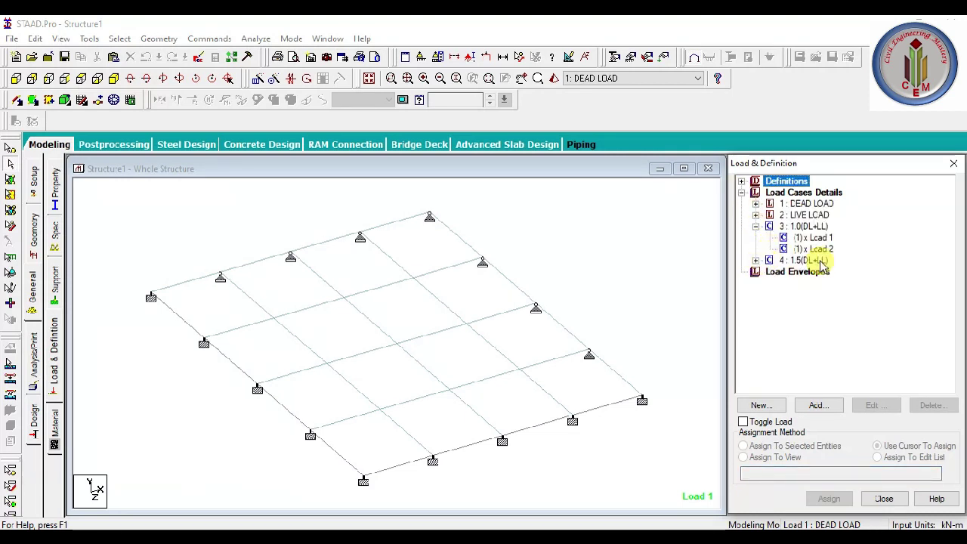
{"action": "left_click", "coordinate": [756, 260]}
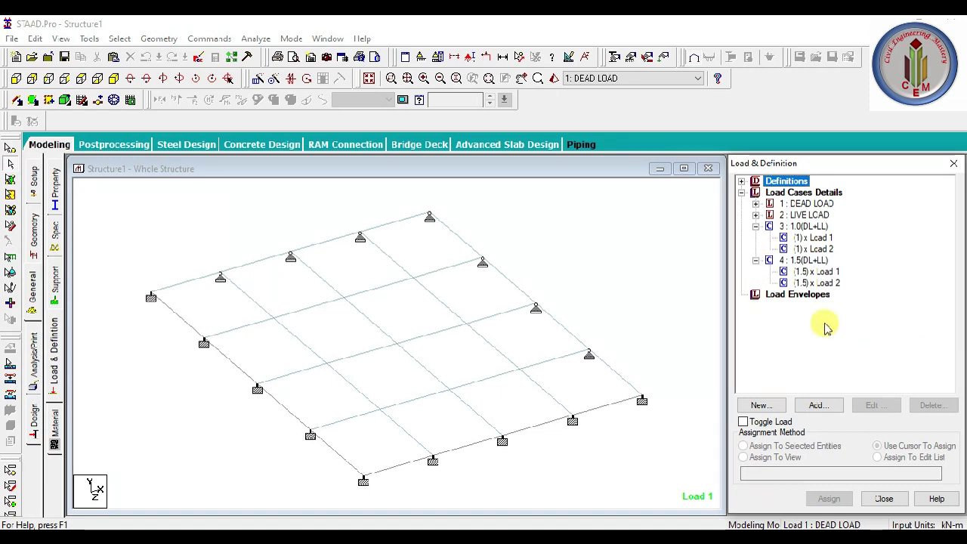
Maximize the whole-structure view and save the model
{"action": "left_click", "coordinate": [683, 169]}
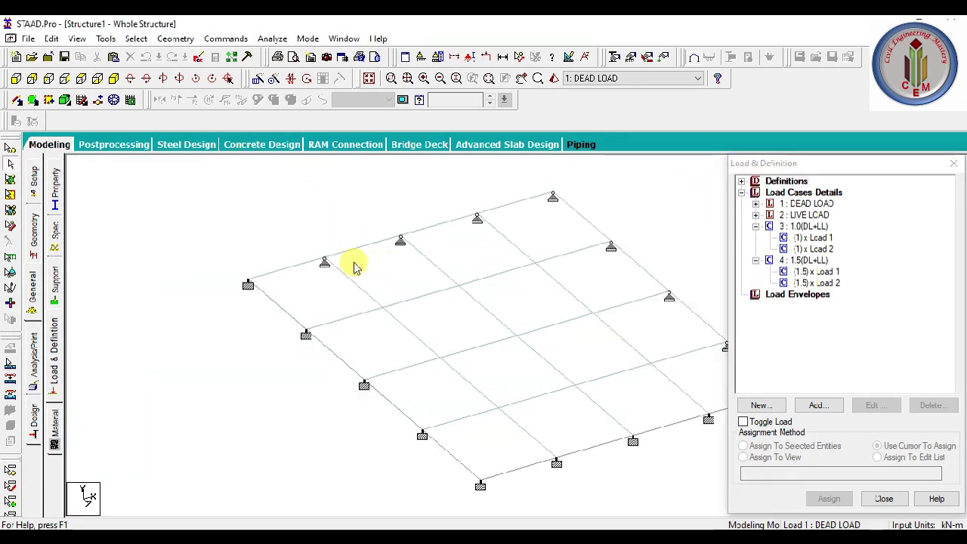
{"action": "key", "text": "Down"}
{"action": "middle_click_drag", "start_coordinate": [527, 339], "coordinate": [345, 295]}
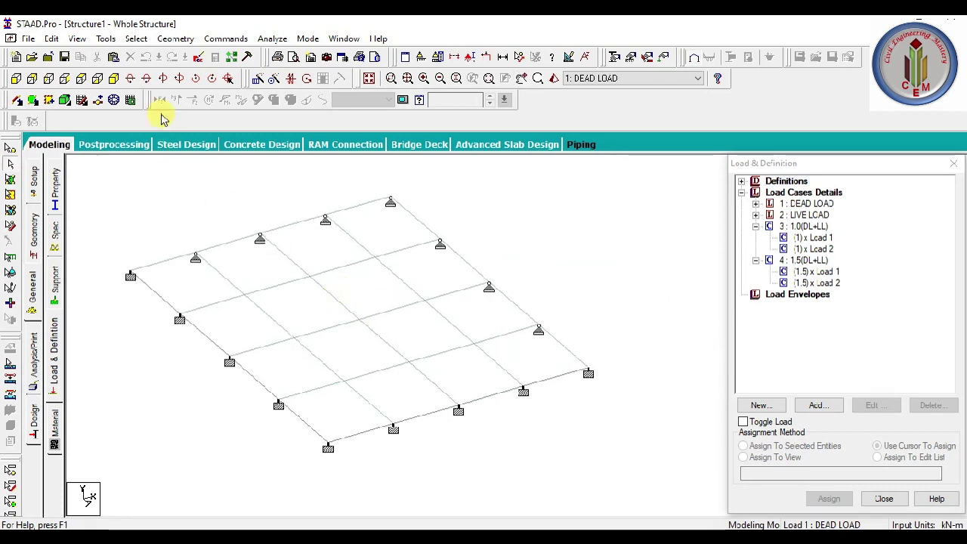
{"action": "left_click", "coordinate": [69, 57]}
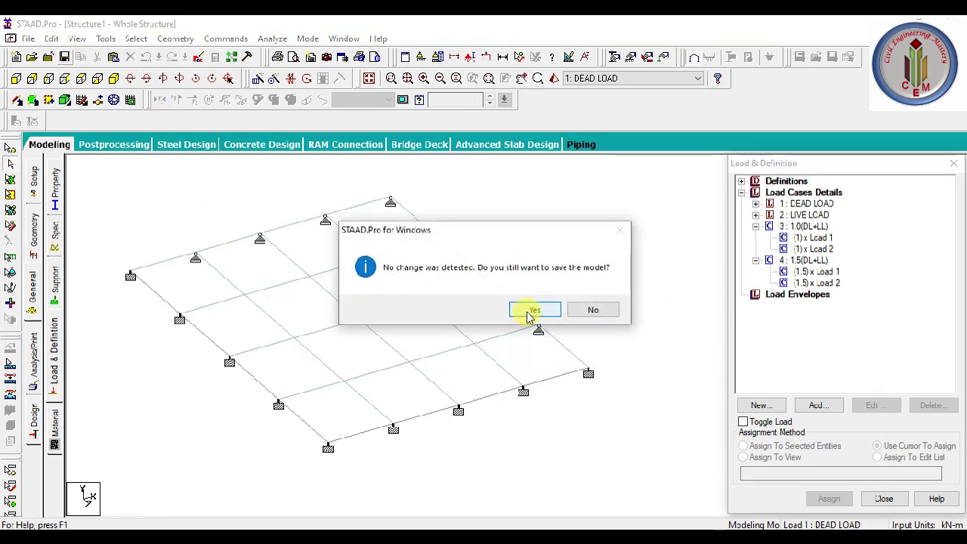
{"action": "left_click", "coordinate": [522, 309]}
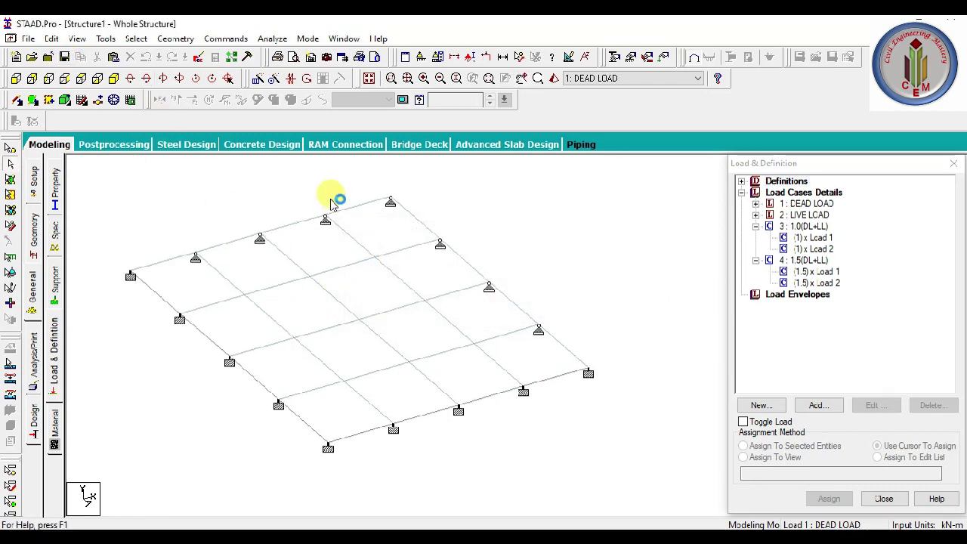
Add a Perform Analysis command with the print option All
{"action": "left_click", "coordinate": [226, 38]}
{"action": "mouse_move", "coordinate": [318, 269]}
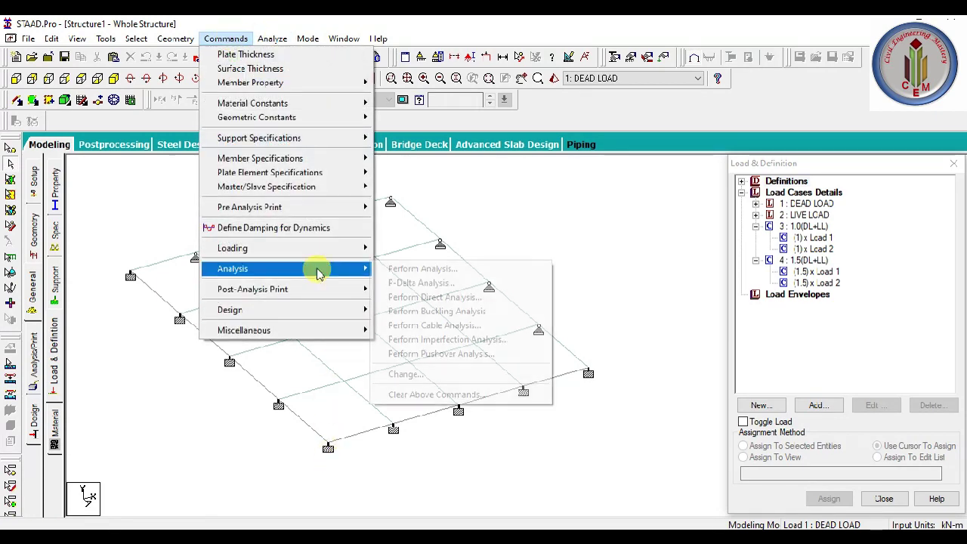
{"action": "left_click", "coordinate": [412, 271]}
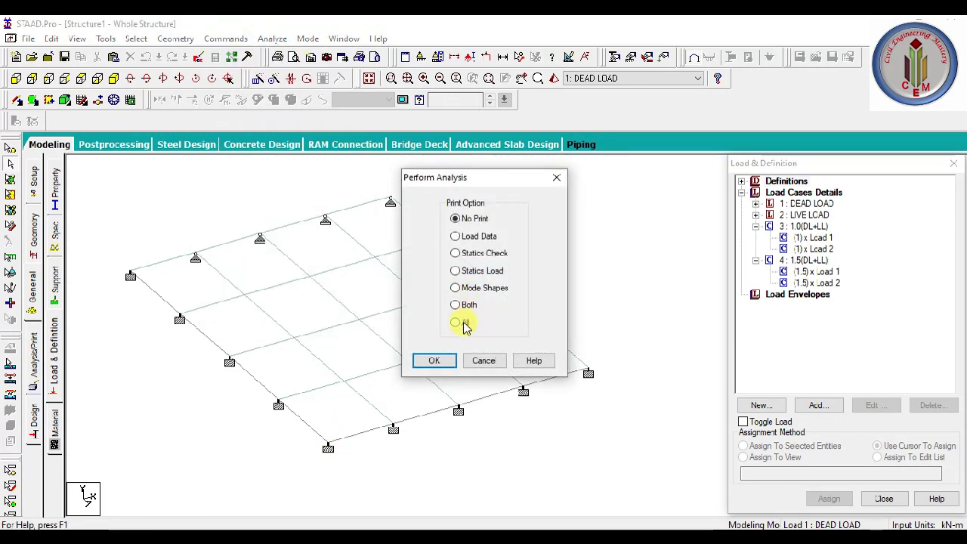
{"action": "left_click", "coordinate": [455, 322]}
{"action": "left_click", "coordinate": [436, 361]}
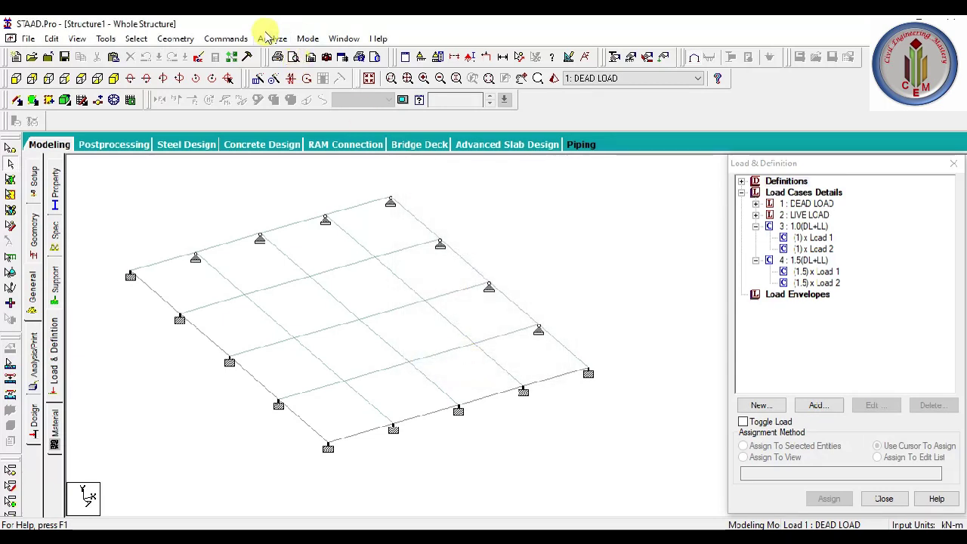
Run the analysis, saving the modified structure, and stay in modelling mode when it ends
{"action": "left_click", "coordinate": [272, 38]}
{"action": "left_click", "coordinate": [282, 57]}
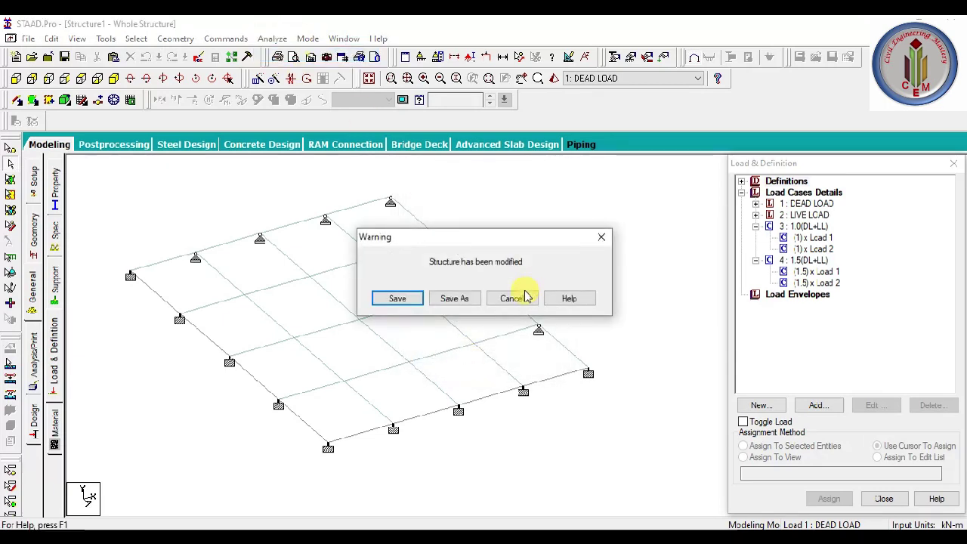
{"action": "left_click", "coordinate": [398, 298]}
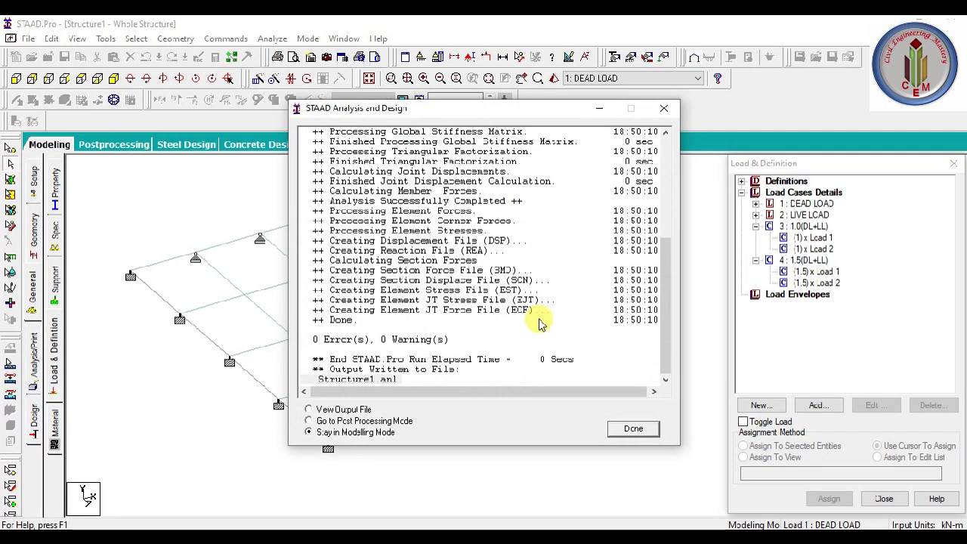
{"action": "left_click", "coordinate": [650, 429]}
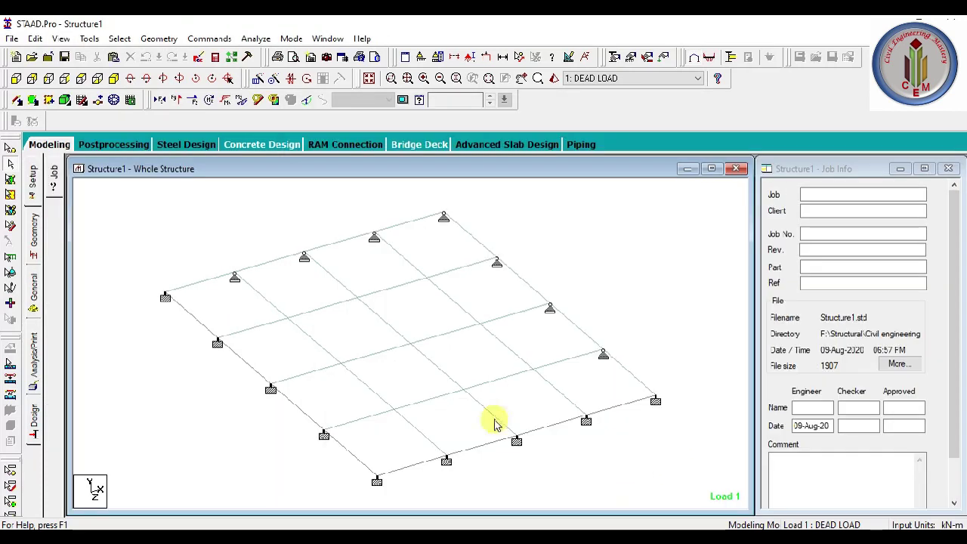
Switch to postprocessing and set up the results with only load case 3, 1.0(DL+LL), selected
{"action": "left_click", "coordinate": [110, 144]}
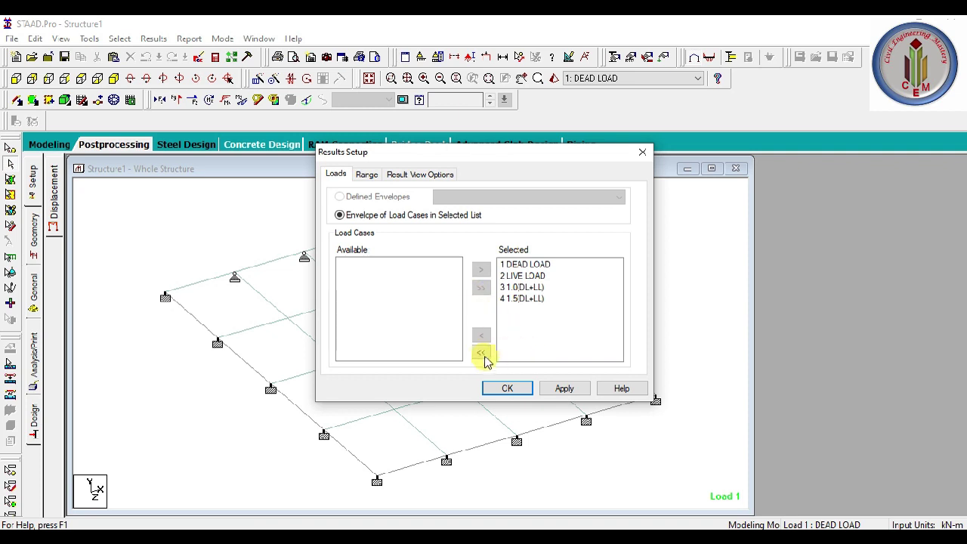
{"action": "left_click", "coordinate": [505, 290]}
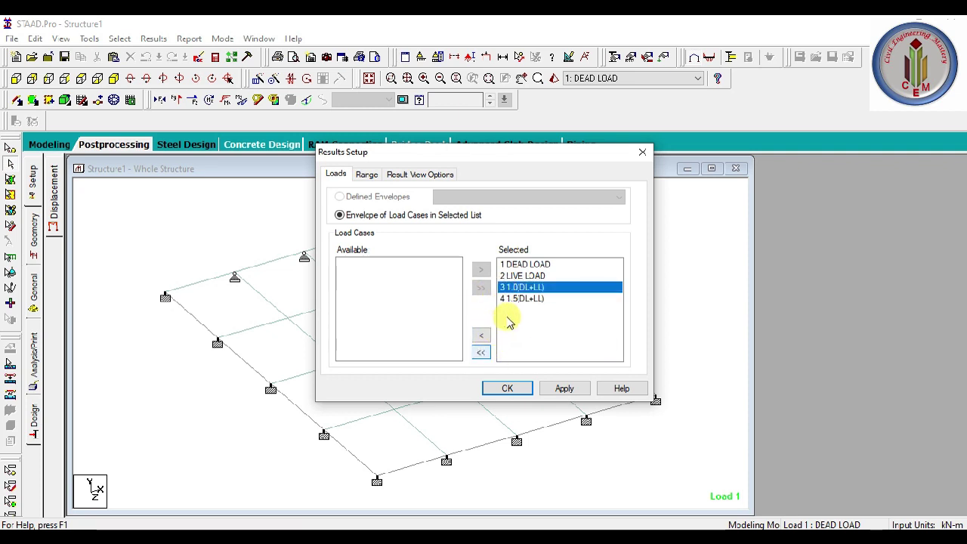
{"action": "left_click", "coordinate": [481, 352]}
{"action": "left_click", "coordinate": [367, 286]}
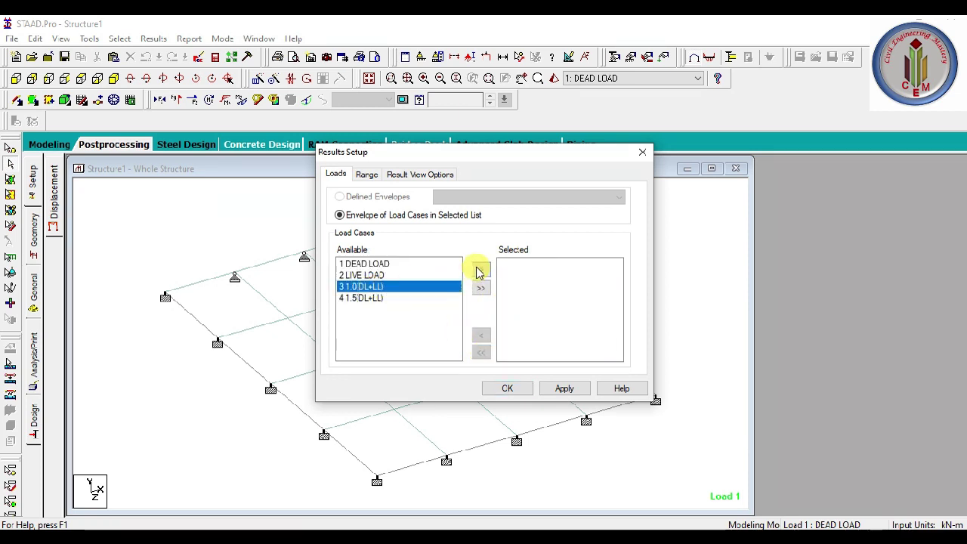
{"action": "left_click", "coordinate": [481, 269]}
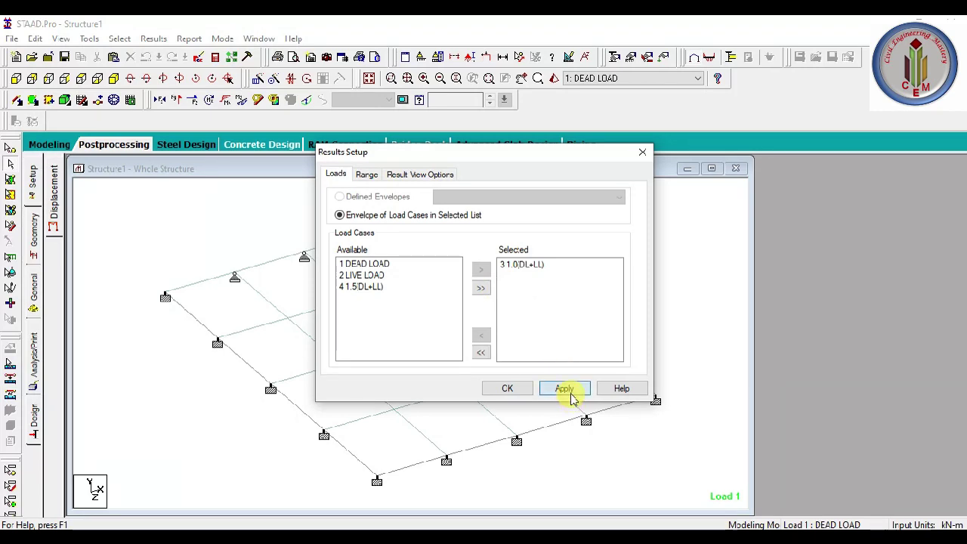
{"action": "left_click", "coordinate": [512, 388]}
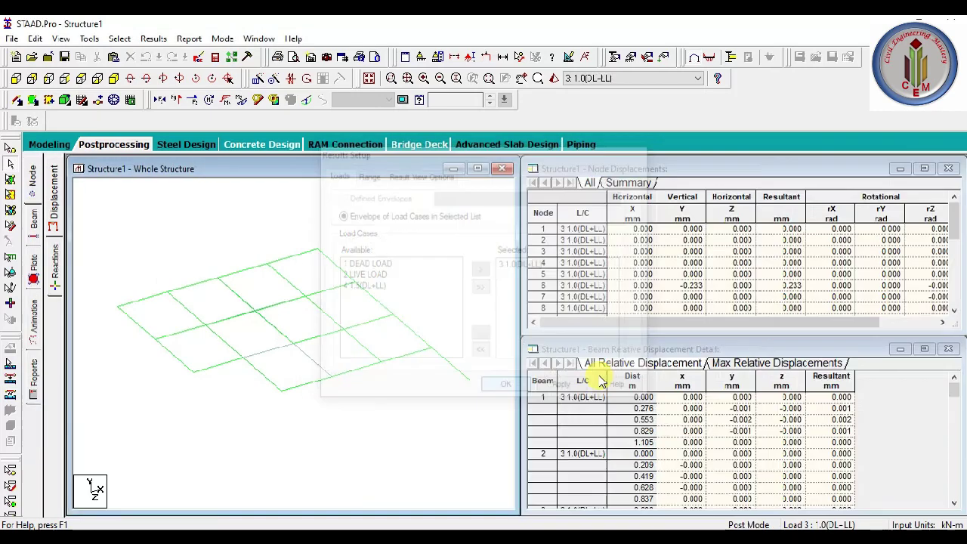
Examine the displacements of the slab's central node under 1.0(DL+LL) in the enlarged structure view
{"action": "left_click", "coordinate": [479, 169]}
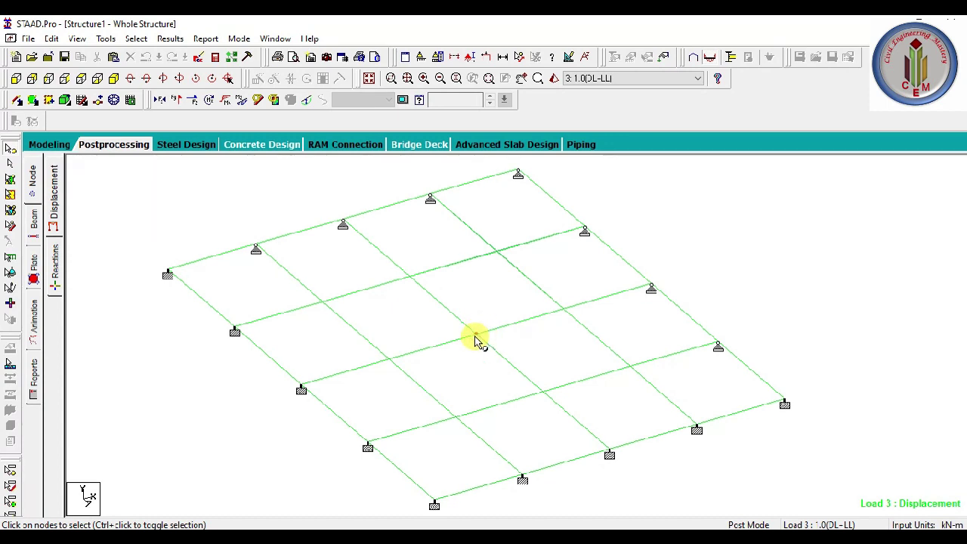
{"action": "scroll", "coordinate": [476, 340], "scroll_direction": "down", "scroll_amount": 1}
{"action": "middle_click_drag", "start_coordinate": [476, 340], "coordinate": [518, 339]}
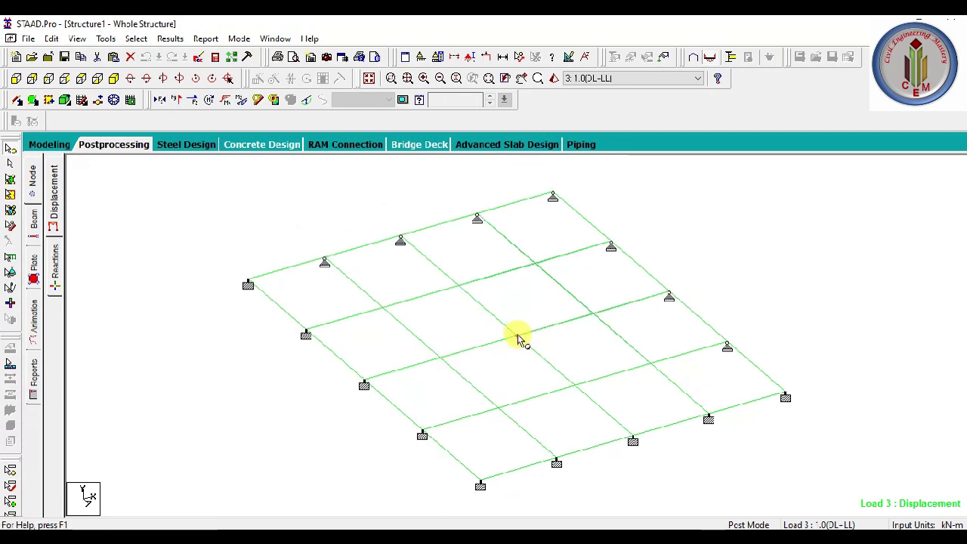
{"action": "double_click", "coordinate": [518, 340]}
{"action": "left_click", "coordinate": [480, 322]}
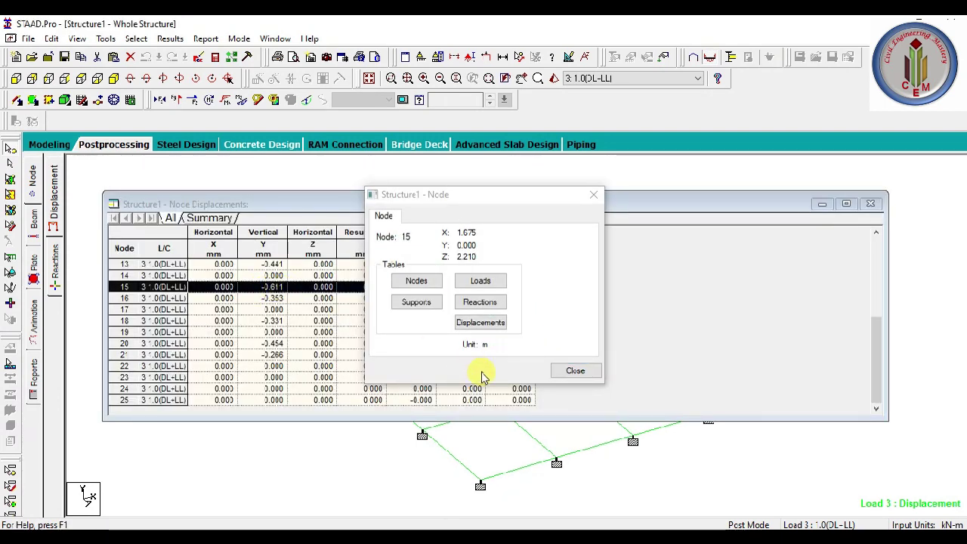
{"action": "left_click", "coordinate": [576, 370]}
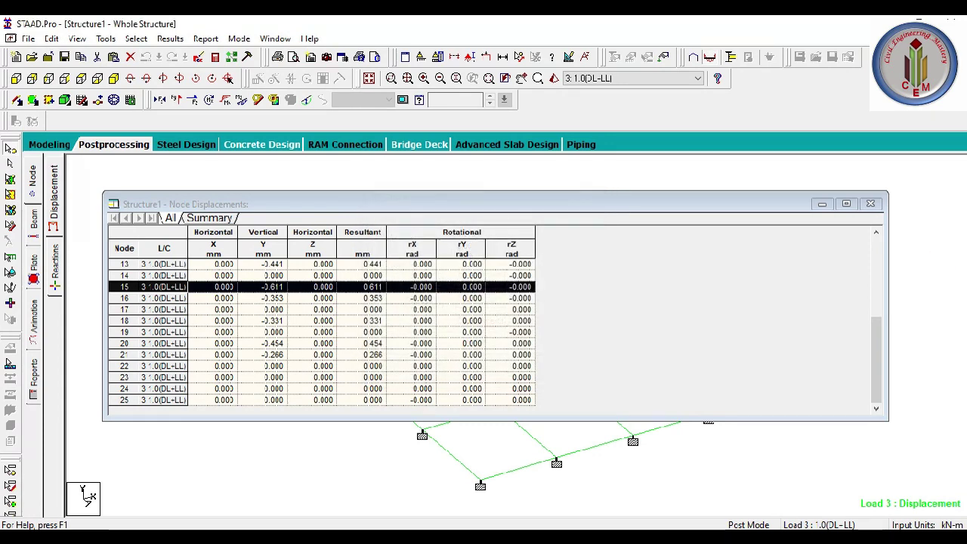
{"action": "left_click", "coordinate": [872, 206]}
{"action": "left_click", "coordinate": [958, 38]}
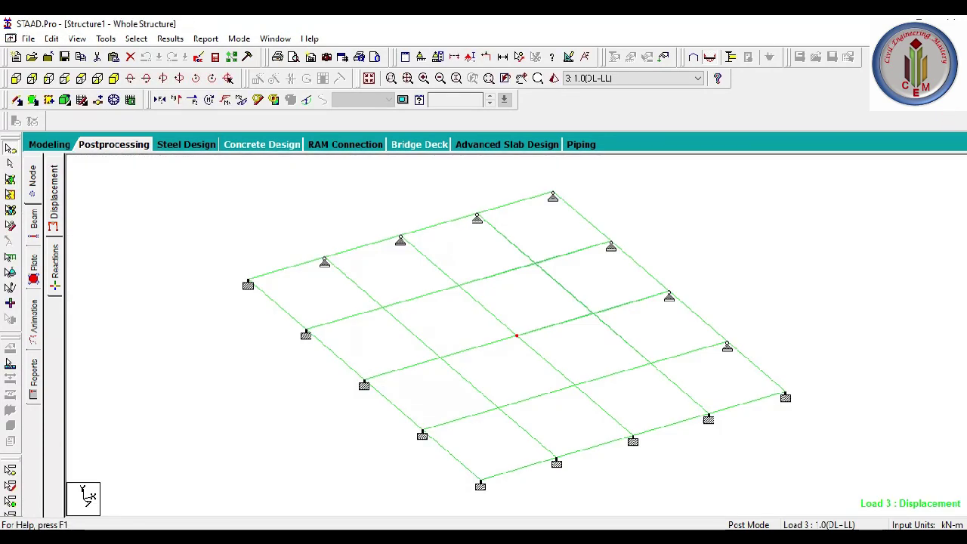
Open the node displacements table from node 9 and review the slab nodes' vertical displacements under 1.0(DL+LL)
{"action": "double_click", "coordinate": [442, 364]}
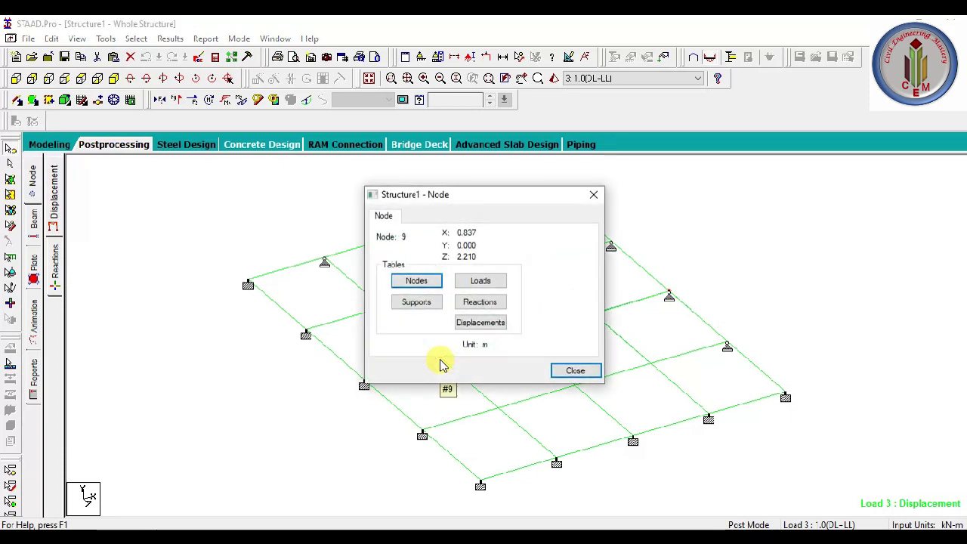
{"action": "left_click", "coordinate": [502, 330]}
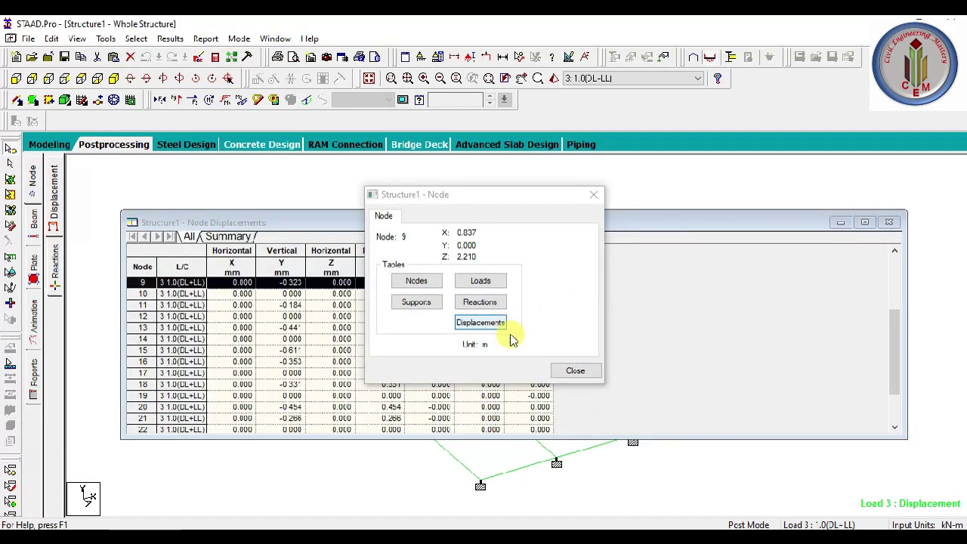
{"action": "left_click", "coordinate": [573, 371]}
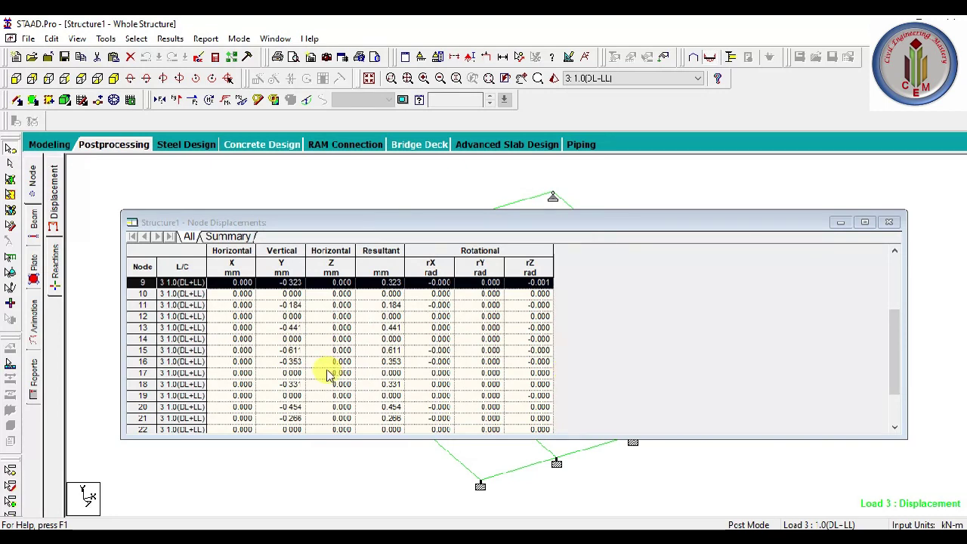
{"action": "scroll", "coordinate": [302, 363], "scroll_direction": "down", "scroll_amount": 1}
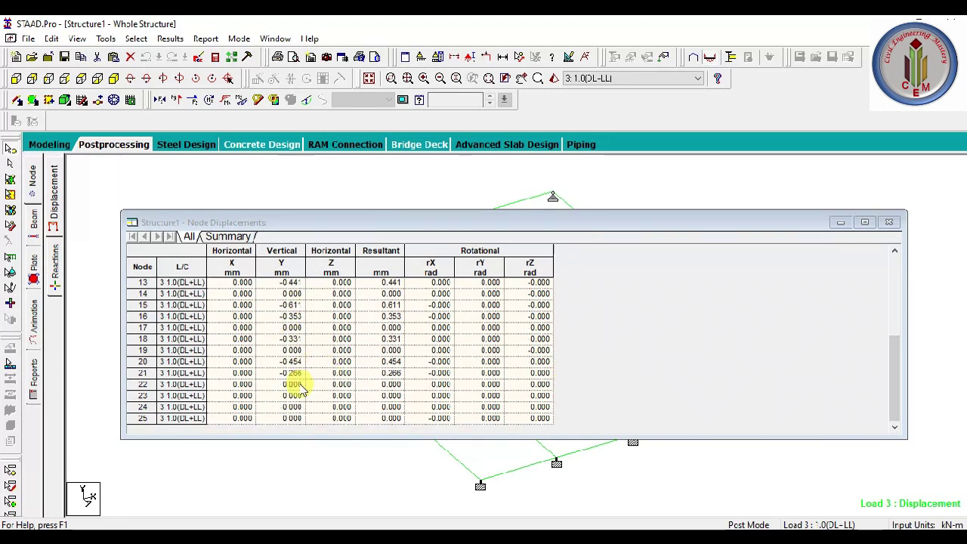
{"action": "scroll", "coordinate": [303, 381], "scroll_direction": "up", "scroll_amount": 4}
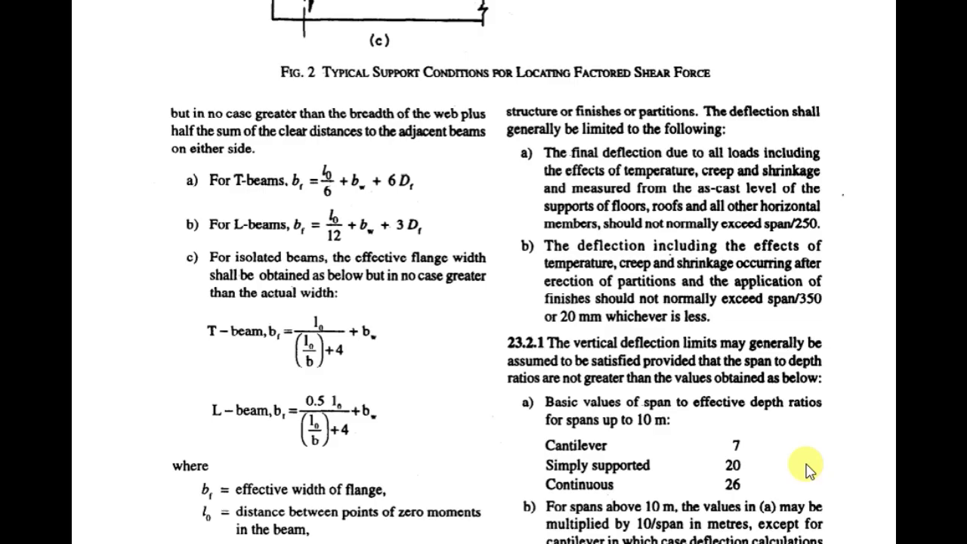
In the design code document, read clause 23.2 Control of Deflection and select the text "should not normally exceed span/250."
{"action": "scroll", "coordinate": [756, 408], "scroll_direction": "down", "scroll_amount": 3}
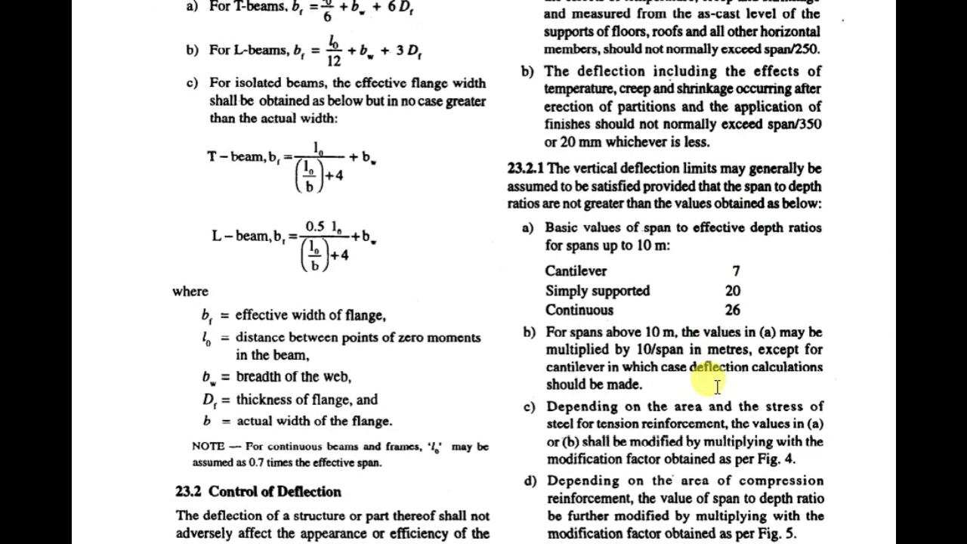
{"action": "scroll", "coordinate": [716, 386], "scroll_direction": "down", "scroll_amount": 2}
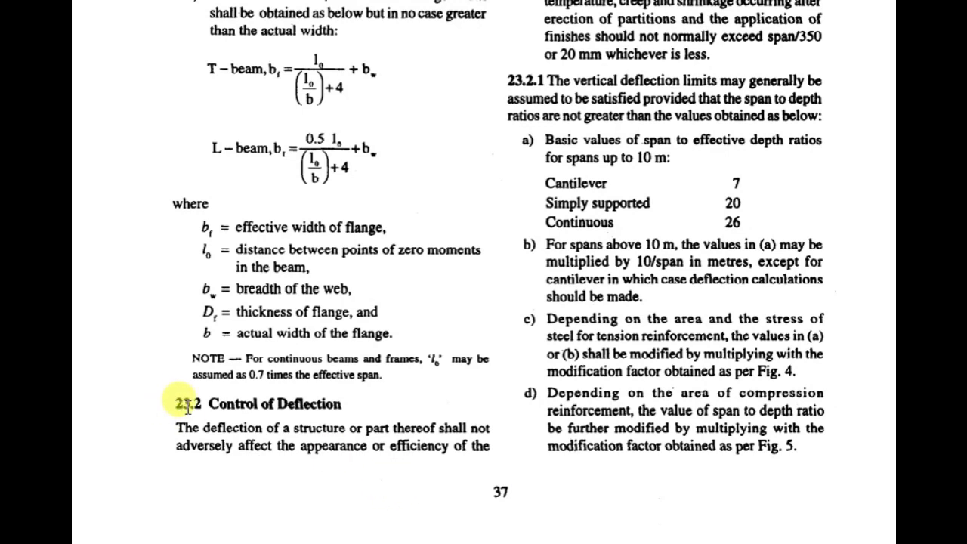
{"action": "scroll", "coordinate": [604, 340], "scroll_direction": "up", "scroll_amount": 6}
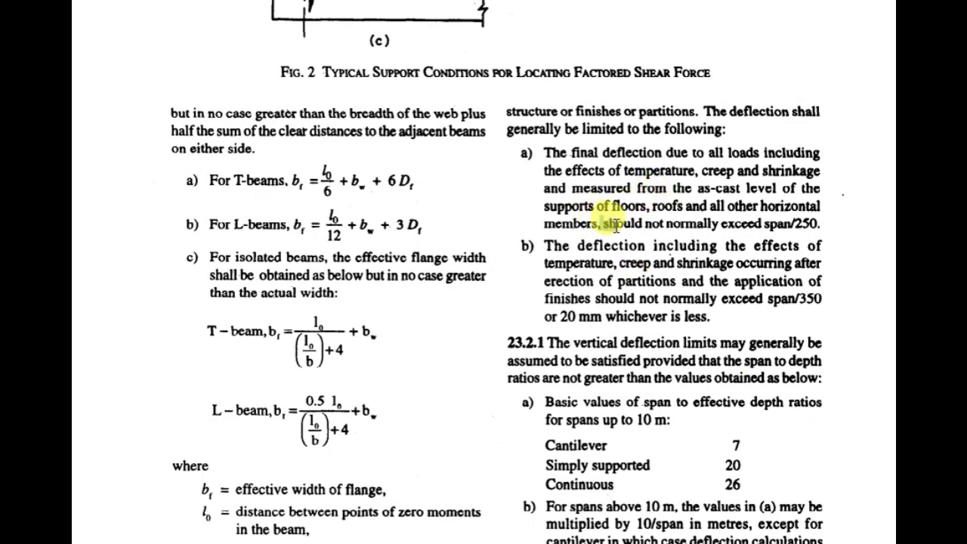
{"action": "left_click_drag", "start_coordinate": [602, 223], "coordinate": [824, 222]}
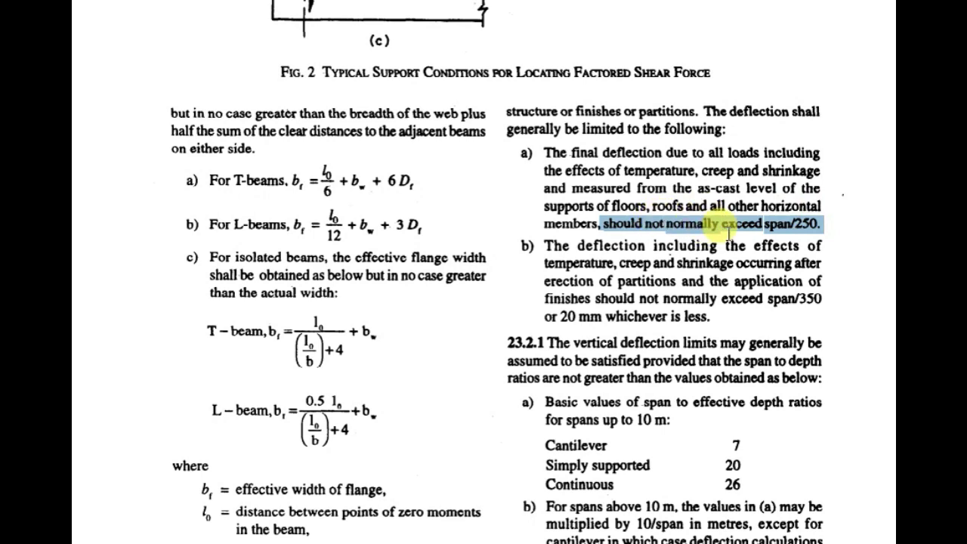